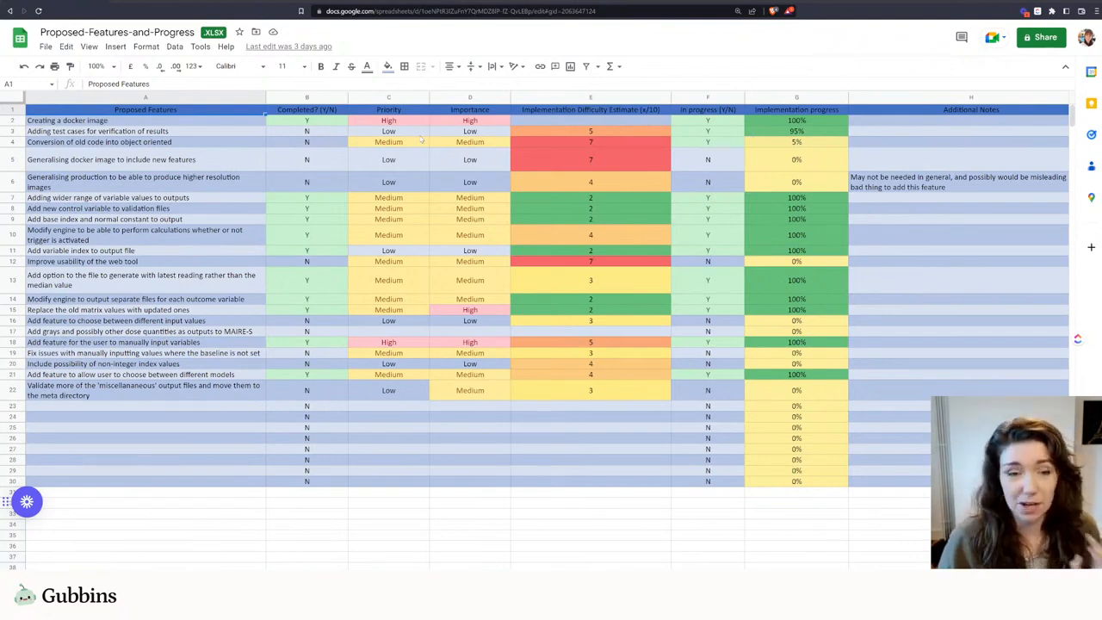
# Download the Proposed-Features-and-Progress sheet as comma-separated values (.csv) into the Downloads folder
pyautogui.click(45, 46)
pyautogui.moveTo(123, 207)
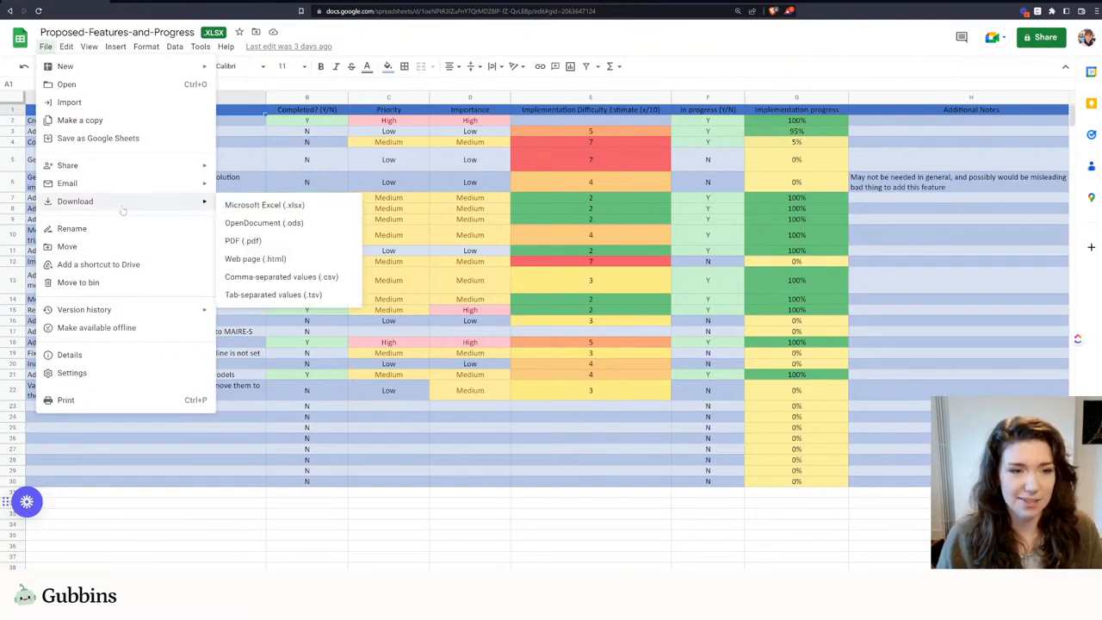
pyautogui.click(263, 282)
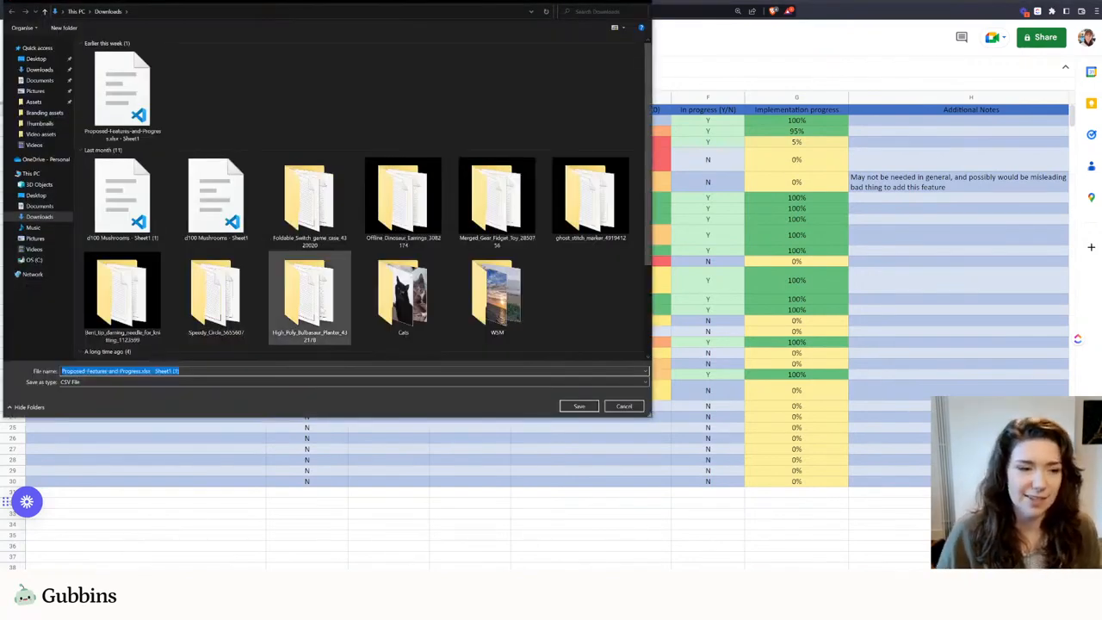
pyautogui.click(585, 406)
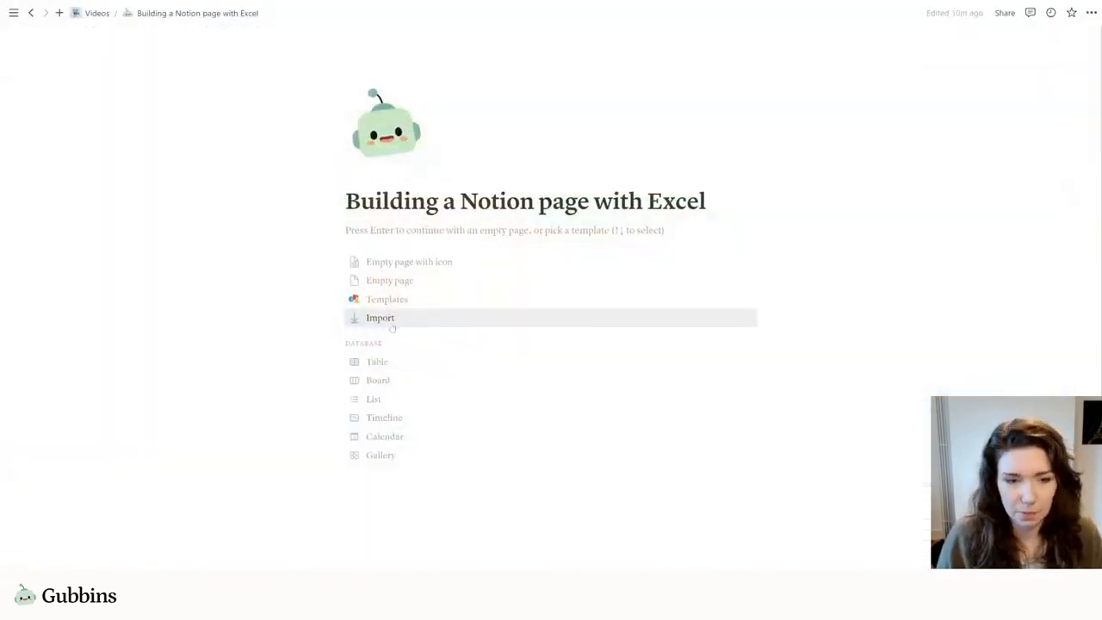
# In Notion, import the CSV file "Proposed-Features-and-Progress.xlsx - Sheet1 (1)" from Downloads into the "Building a Notion page with Excel" page
pyautogui.click(391, 325)
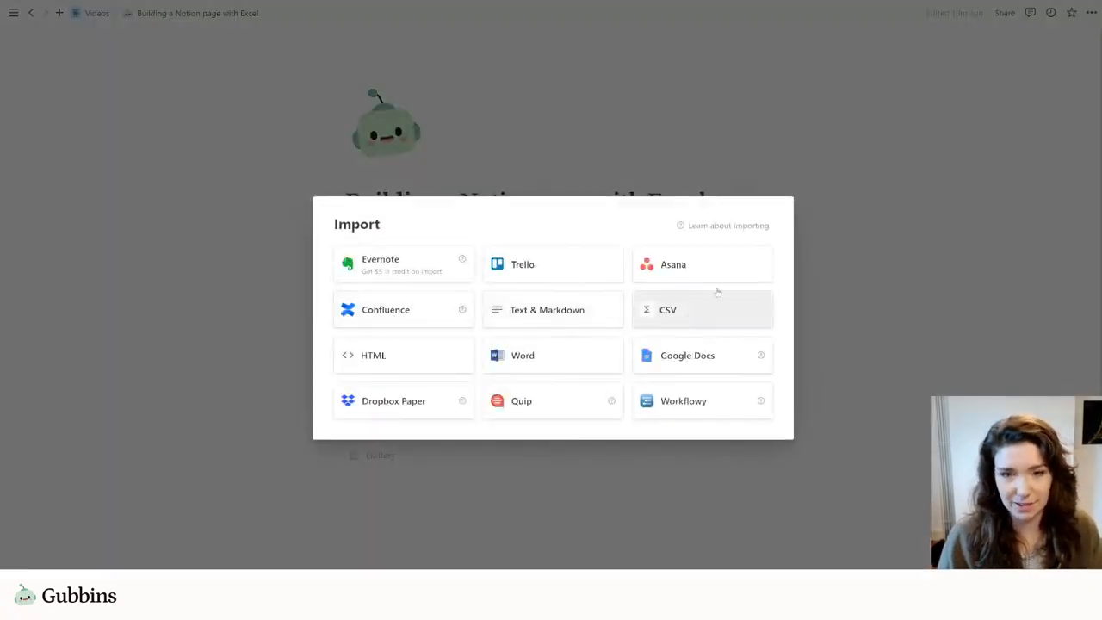
pyautogui.click(824, 219)
pyautogui.click(389, 322)
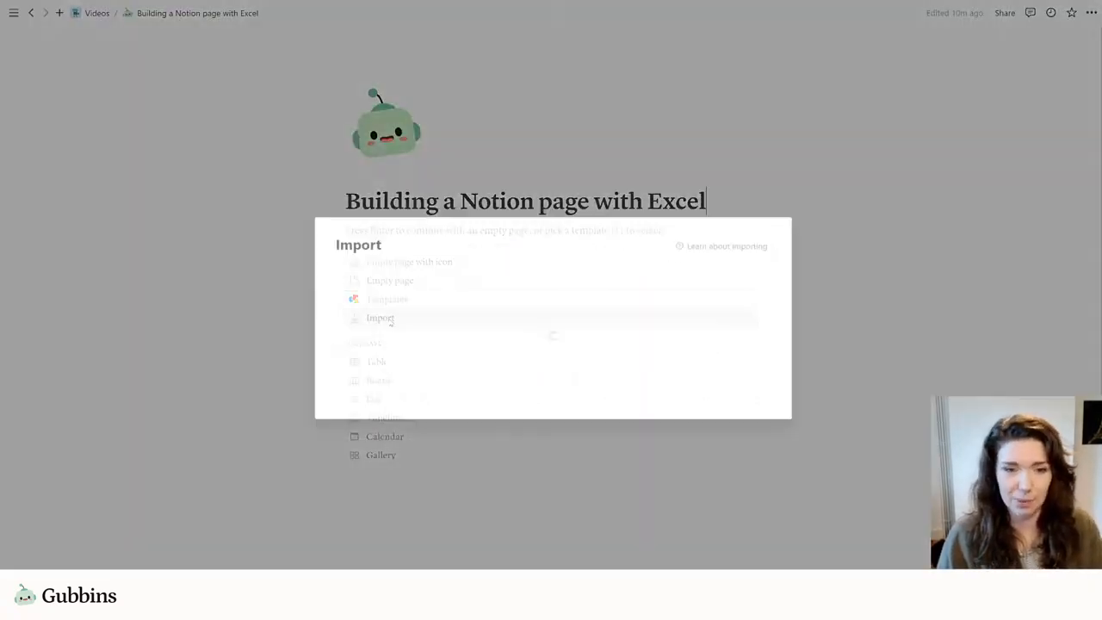
pyautogui.click(717, 311)
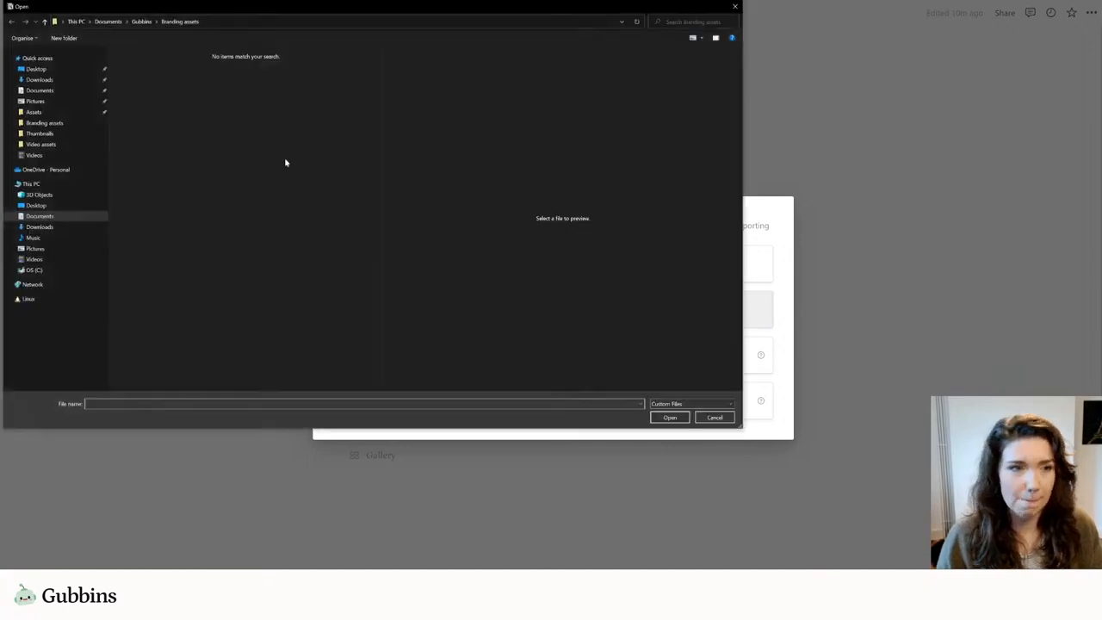
pyautogui.click(51, 79)
pyautogui.click(173, 89)
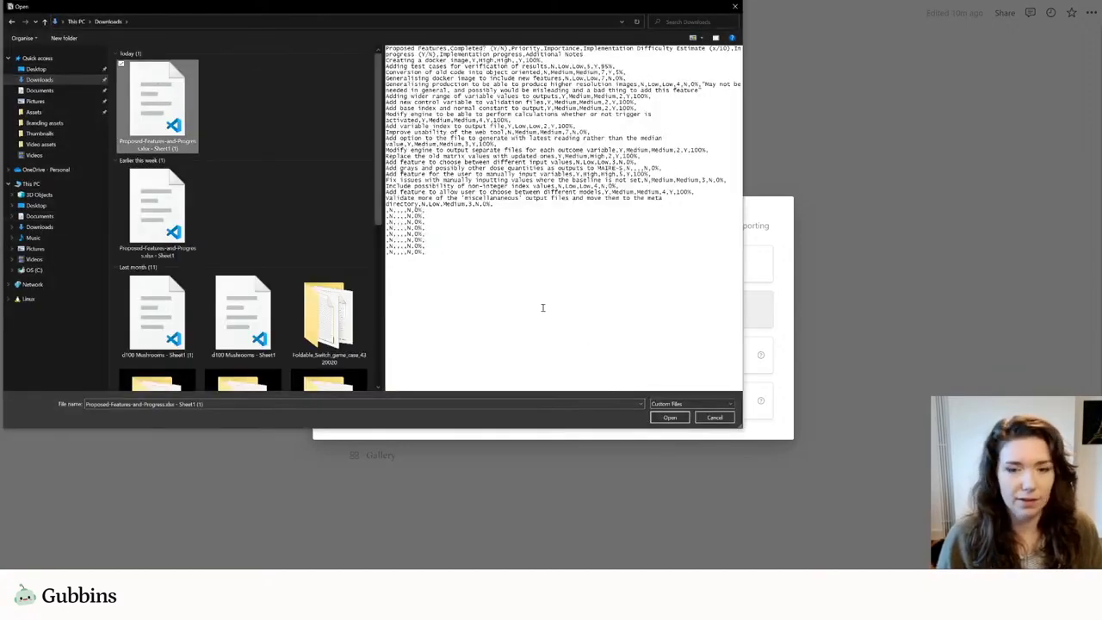
pyautogui.click(668, 418)
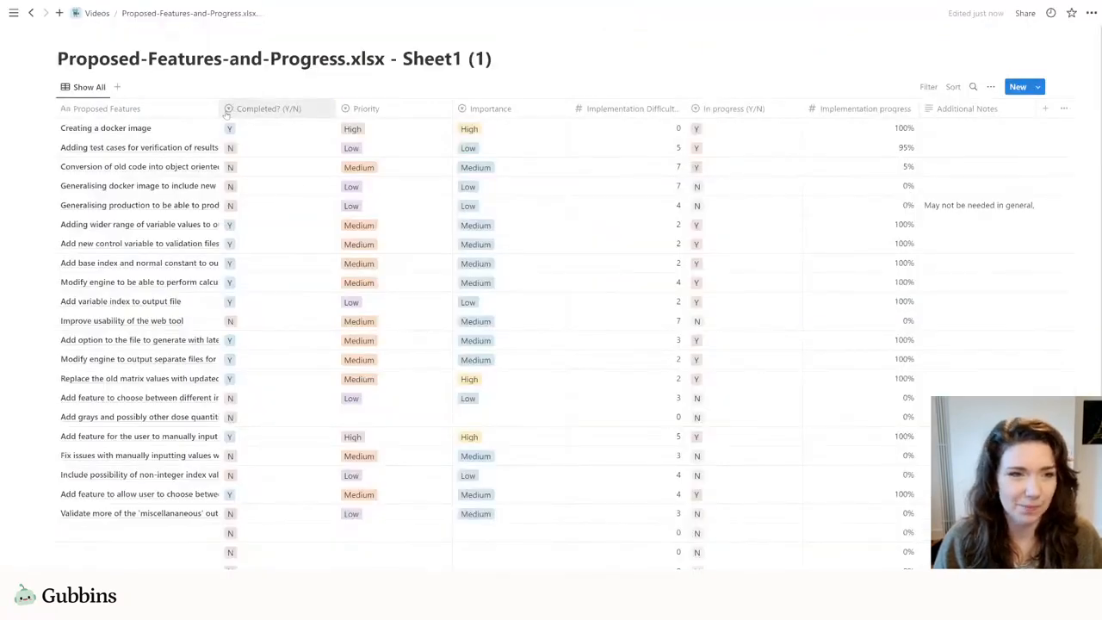
# Widen the Proposed Features column and delete the eight unnamed rows at the end of the table
pyautogui.moveTo(220, 109); pyautogui.dragTo(356, 109)
pyautogui.scroll(-3, 324, 387)
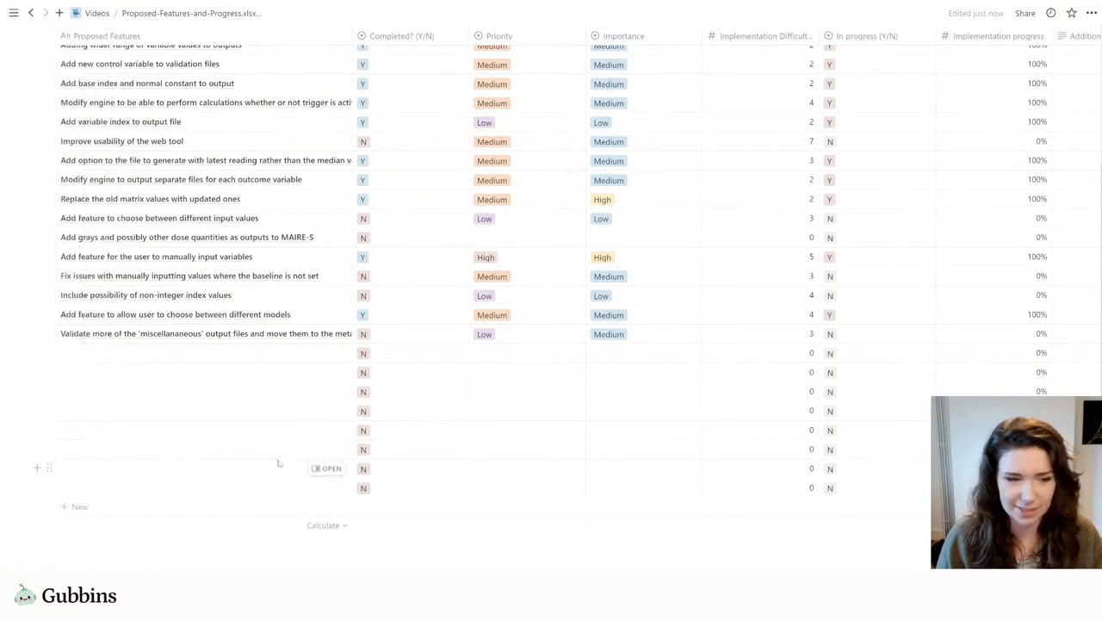
pyautogui.moveTo(30, 486); pyautogui.dragTo(200, 353)
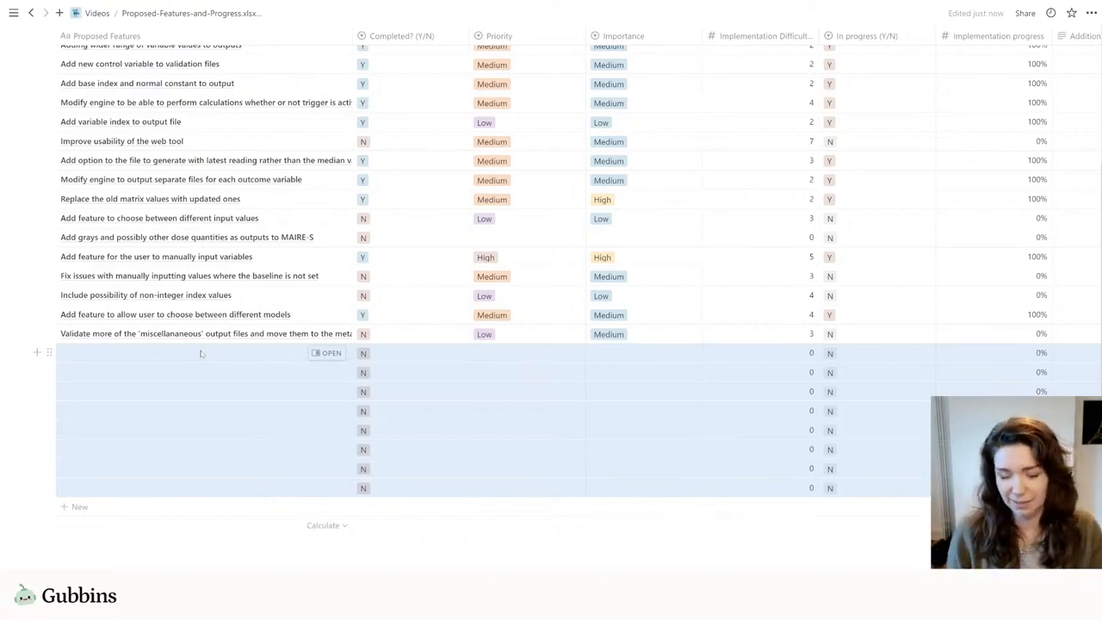
pyautogui.press('Delete')
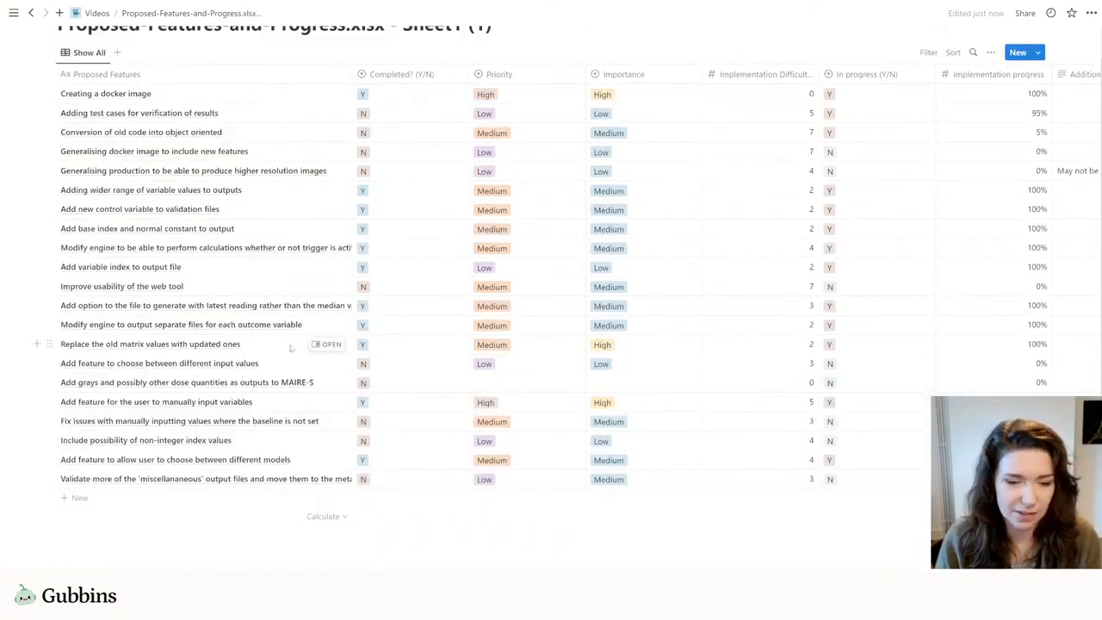
pyautogui.scroll(1, 594, 459)
pyautogui.scroll(1, 571, 448)
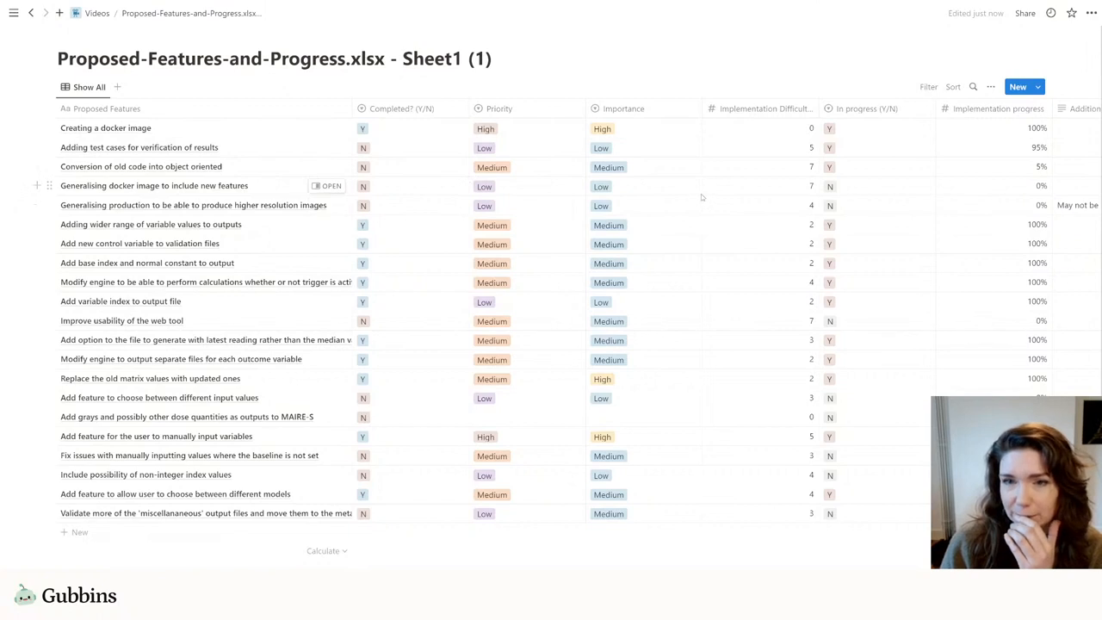
# Move the In progress (Y/N) column directly after Completed? (Y/N) and narrow the Completed? (Y/N) column slightly
pyautogui.moveTo(861, 112); pyautogui.dragTo(534, 112)
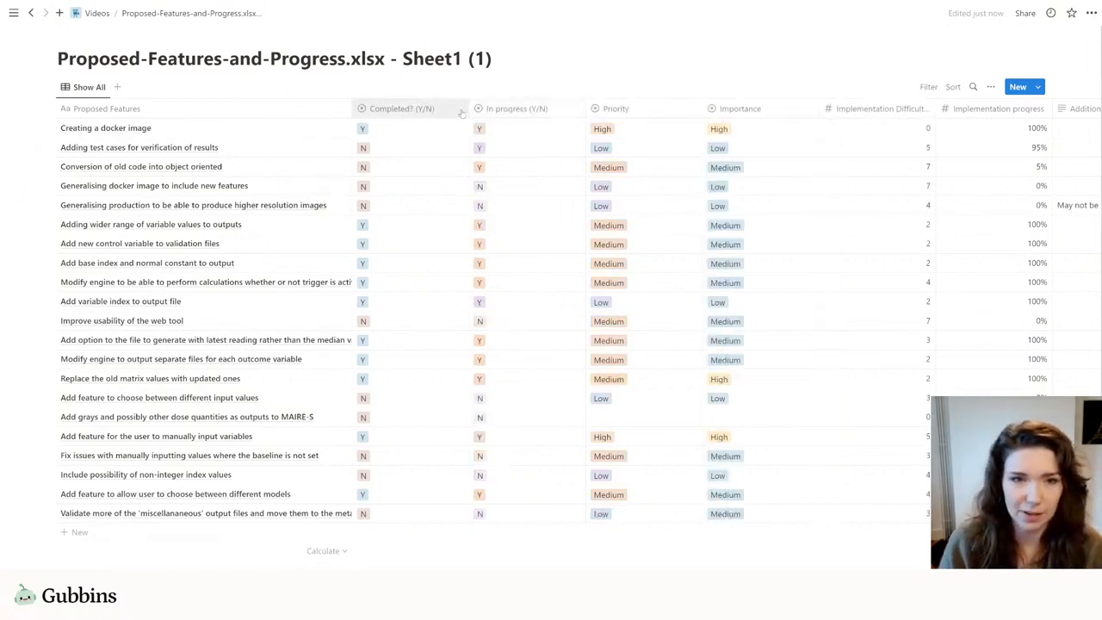
pyautogui.moveTo(468, 109)
pyautogui.mouseDown()
pyautogui.moveTo(425, 109)
pyautogui.moveTo(450, 108)
pyautogui.mouseUp()
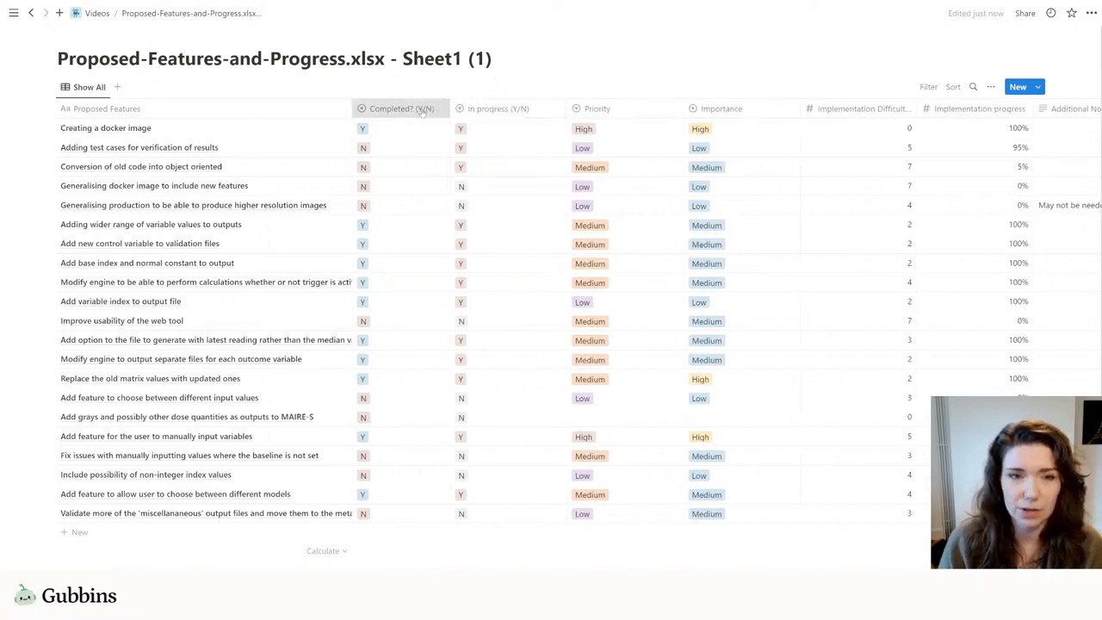
# Change the property type of Completed? (Y/N) to Status
pyautogui.click(423, 110)
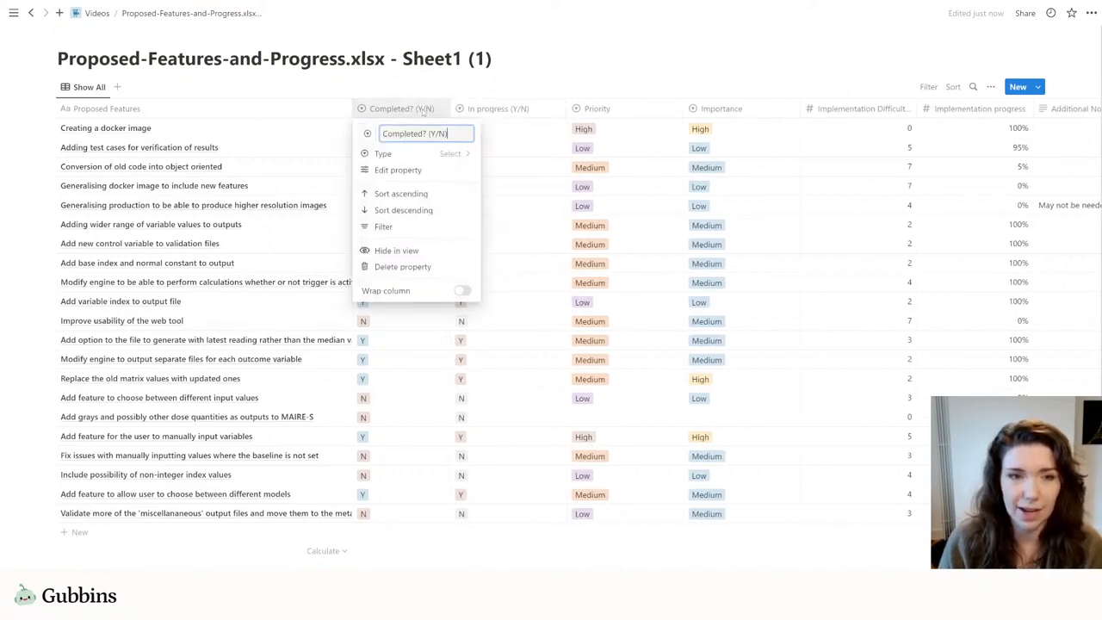
pyautogui.click(438, 154)
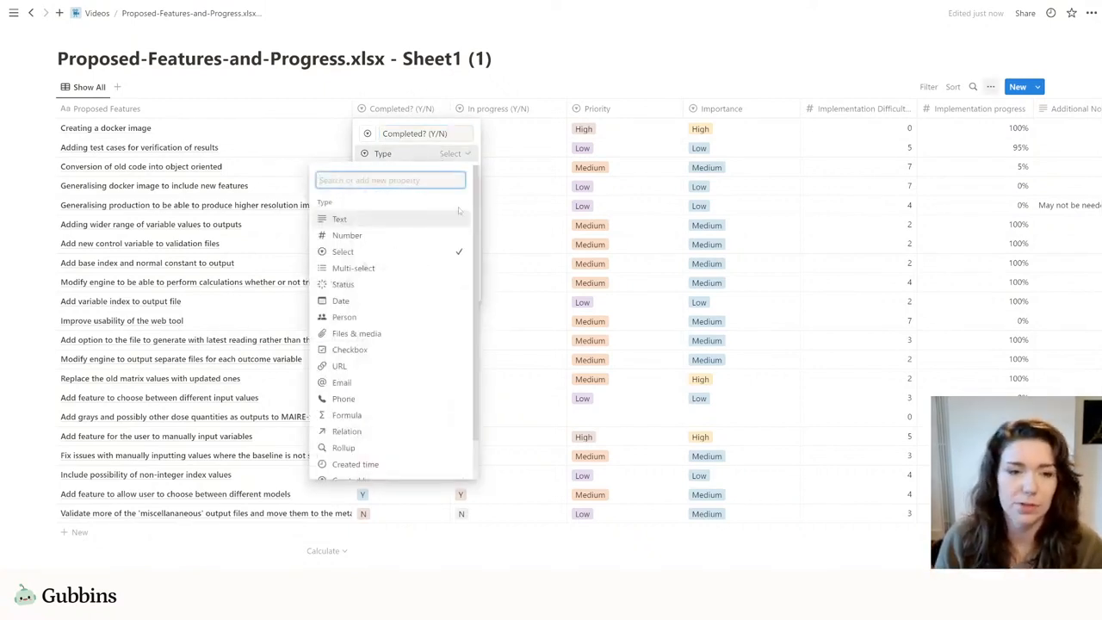
pyautogui.click(349, 284)
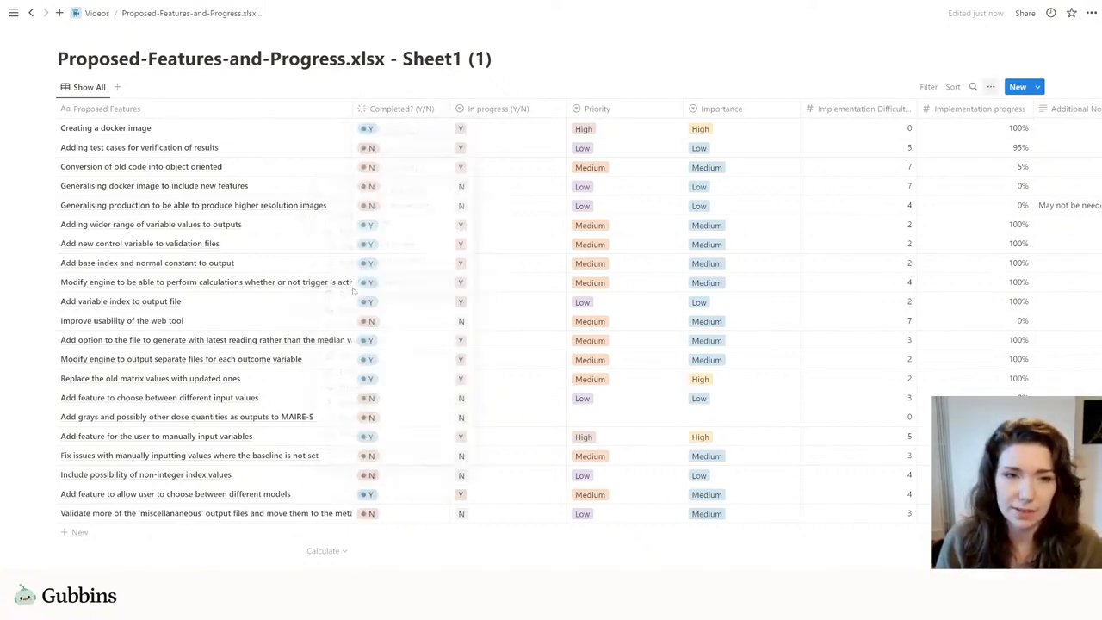
# Move the Y option of Completed? (Y/N) into the Complete group and remove that group's existing Done option
pyautogui.click(426, 104)
pyautogui.click(420, 168)
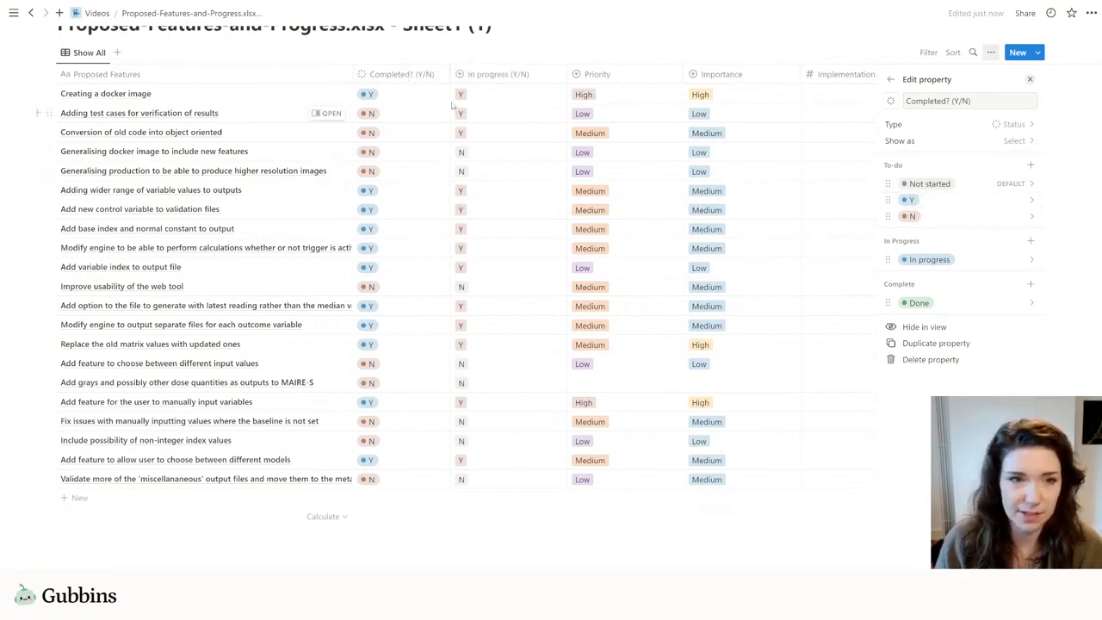
pyautogui.moveTo(887, 200); pyautogui.dragTo(892, 283)
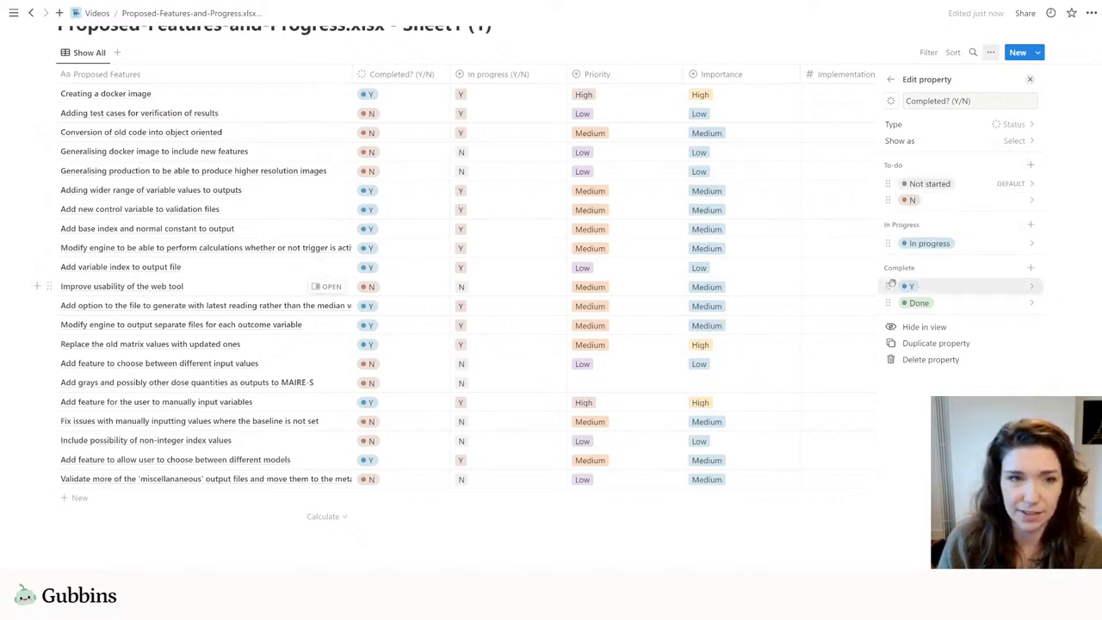
pyautogui.click(1031, 305)
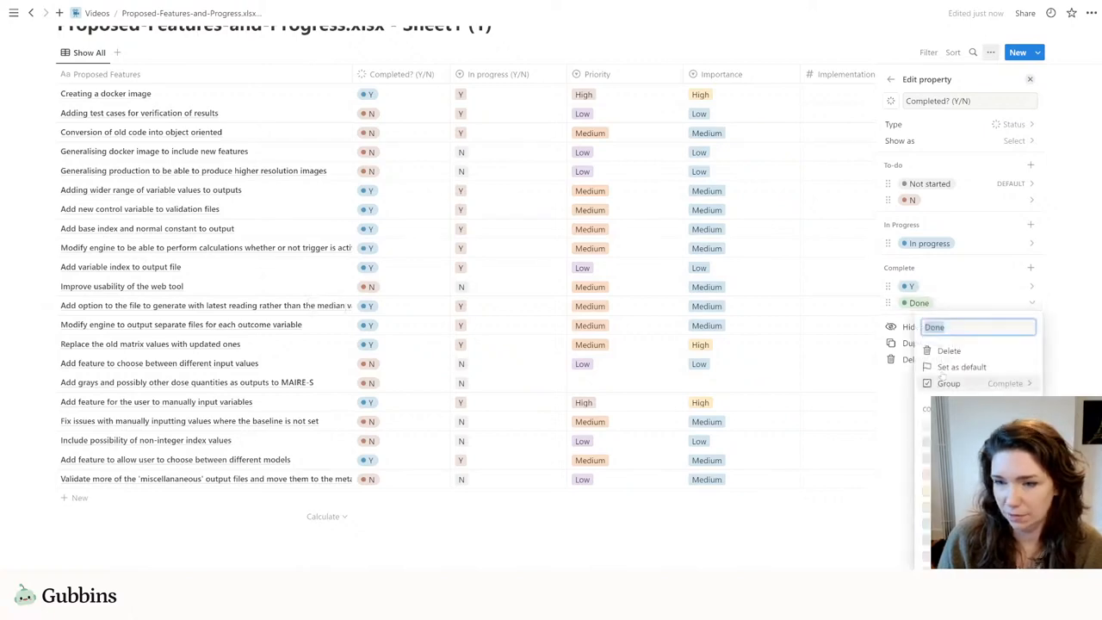
pyautogui.click(950, 351)
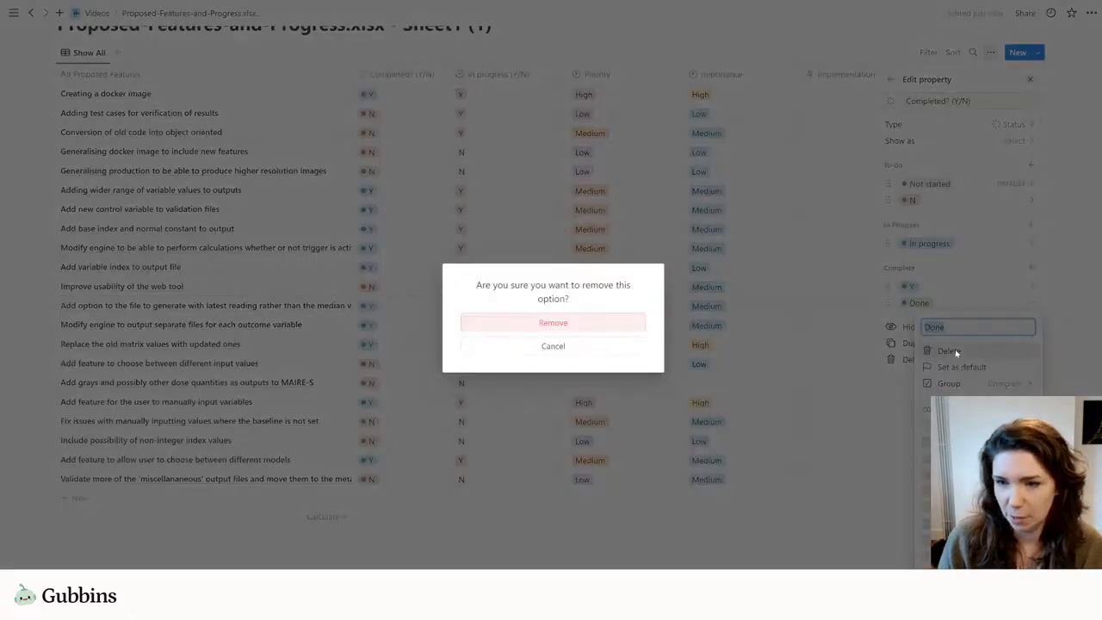
pyautogui.click(582, 325)
# Rename the Y option in the Complete group to Done and colour it green
pyautogui.click(1026, 286)
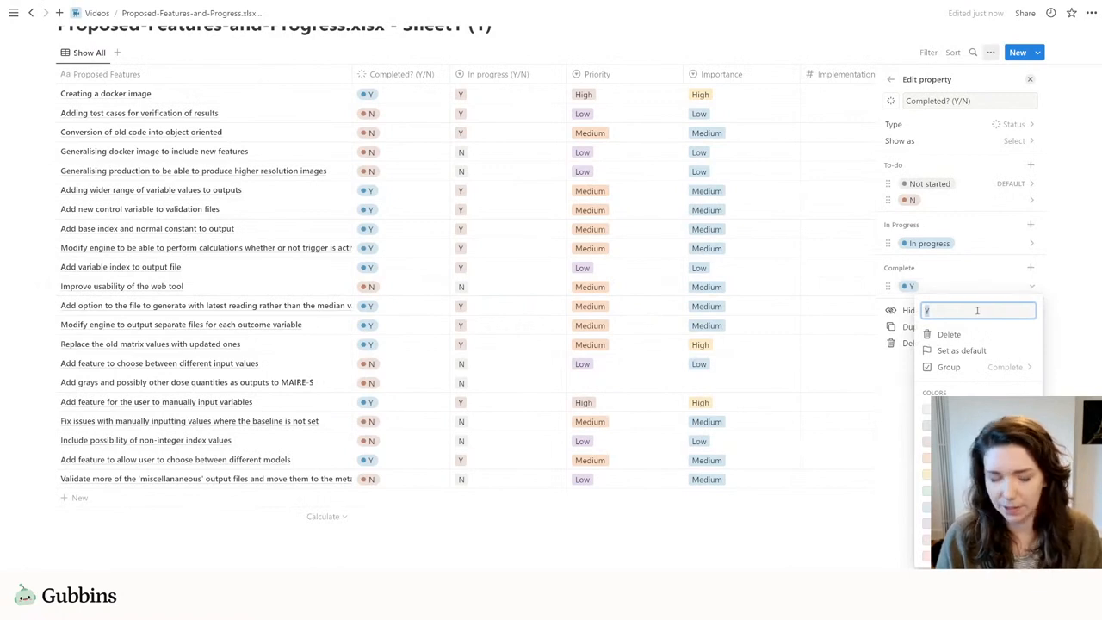
pyautogui.write('Done')
pyautogui.press('Return')
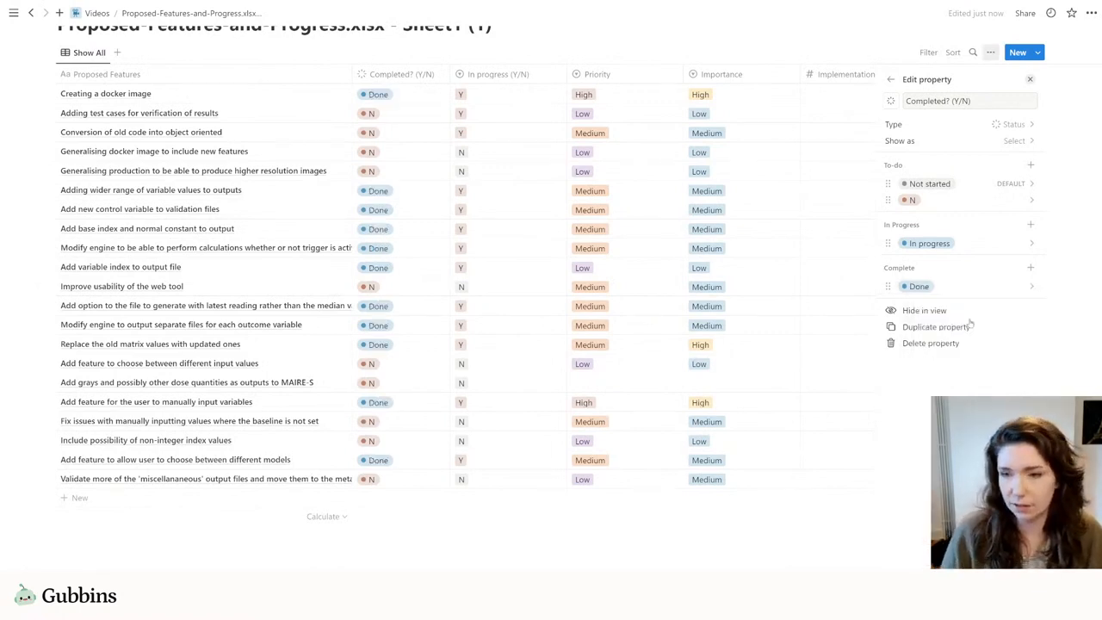
pyautogui.click(1031, 288)
pyautogui.click(964, 490)
pyautogui.click(611, 384)
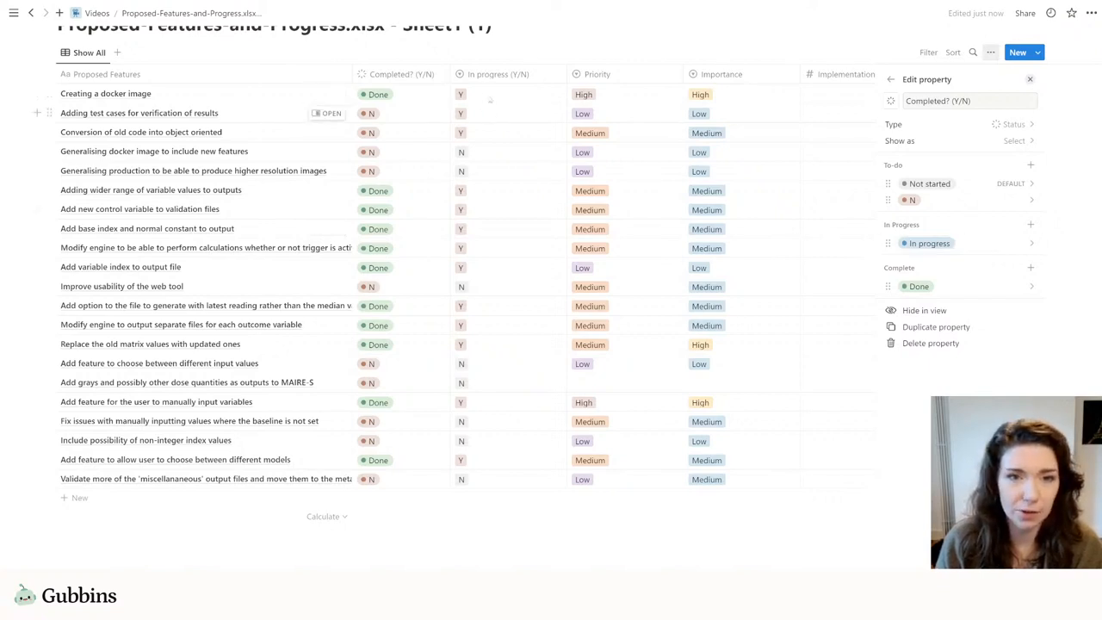
# Set the Completed? (Y/N) status to In progress for "Adding test cases for verification of results" and "Conversion of old code into object oriented"
pyautogui.click(418, 113)
pyautogui.click(436, 218)
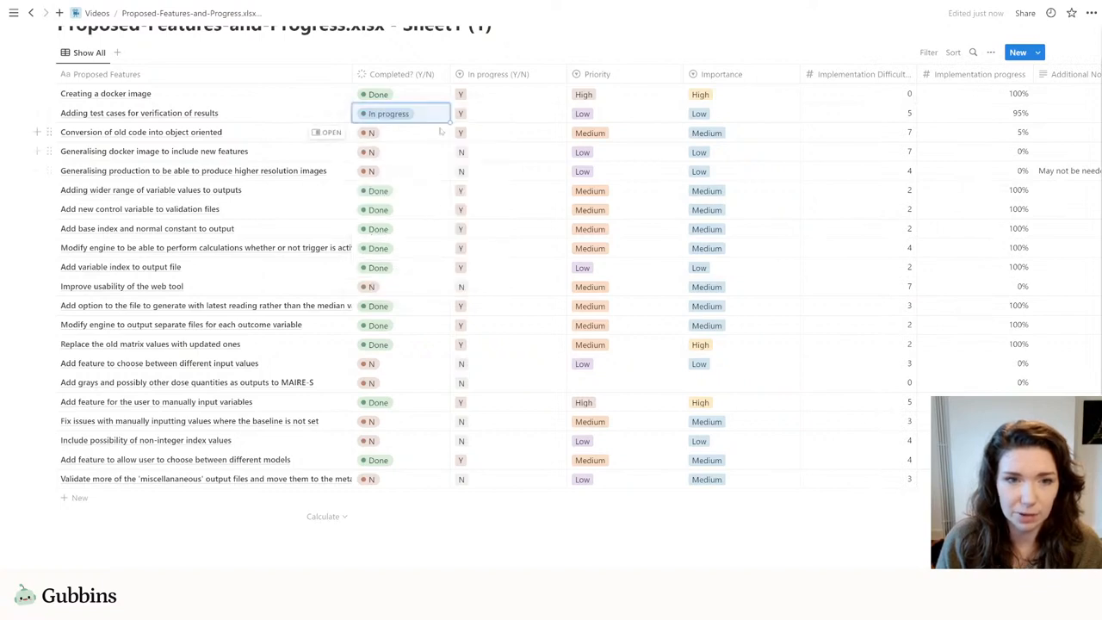
pyautogui.moveTo(449, 123); pyautogui.dragTo(446, 136)
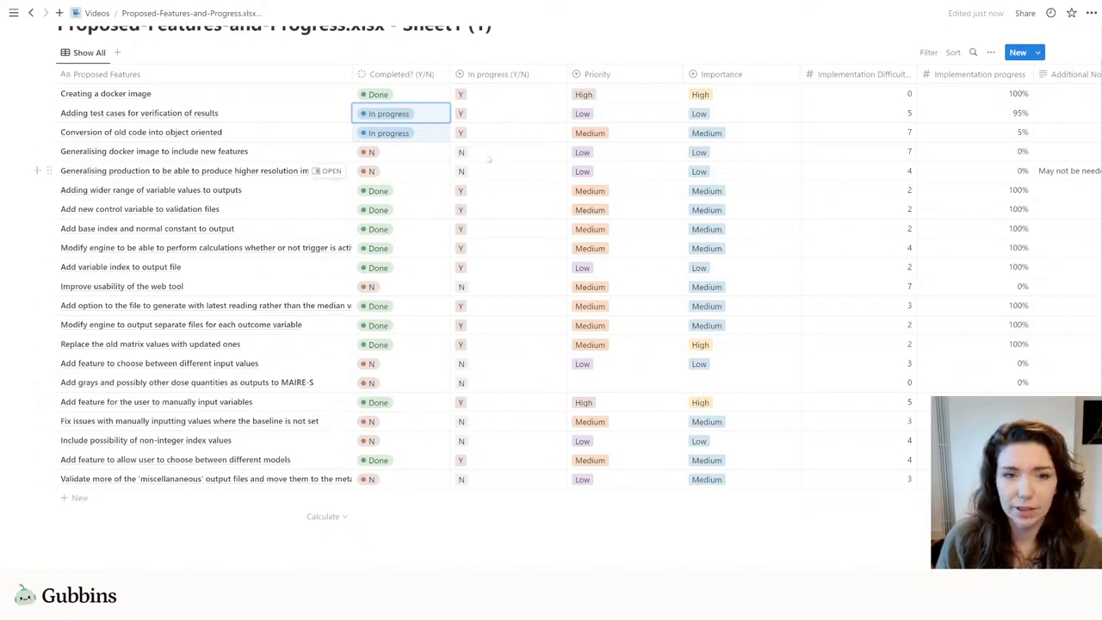
# Rename the N option in the To-do group of Completed? (Y/N) to Not
pyautogui.click(432, 76)
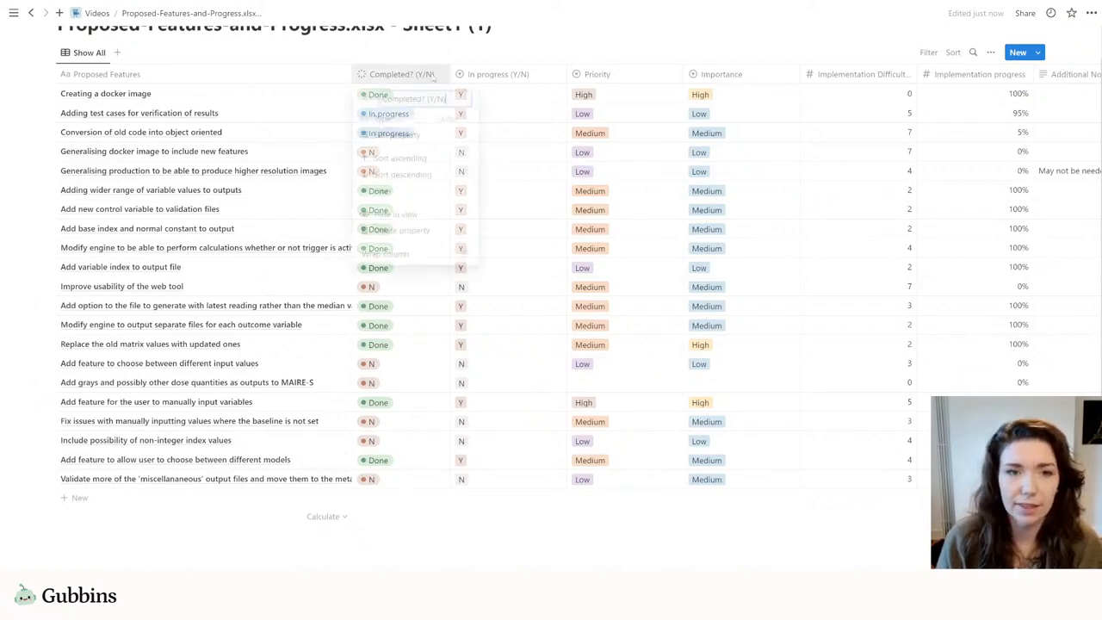
pyautogui.click(421, 137)
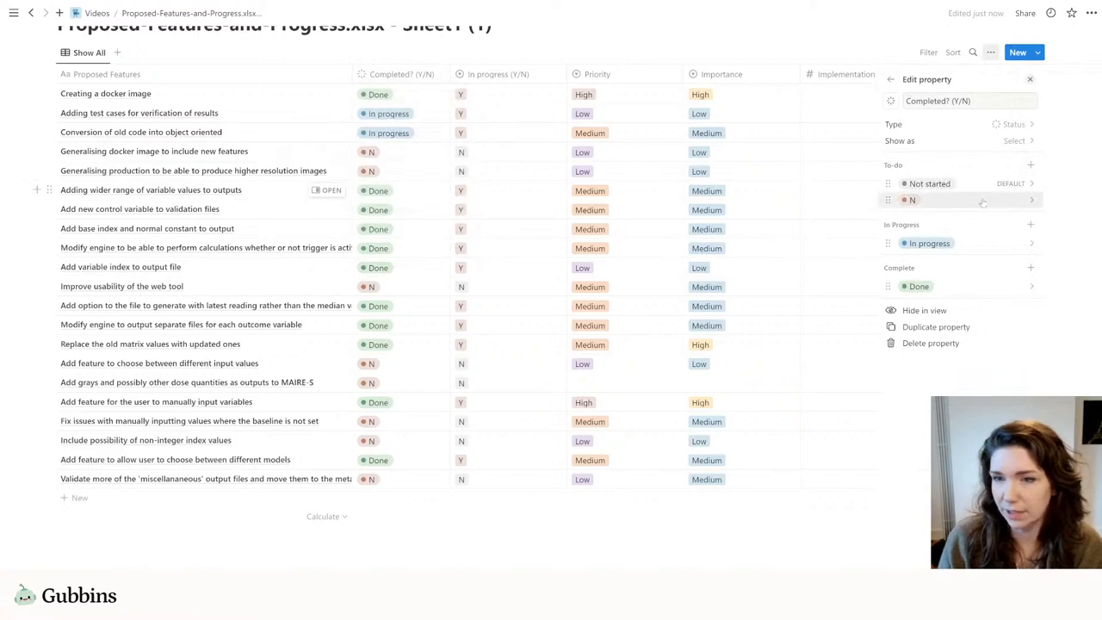
pyautogui.click(1026, 202)
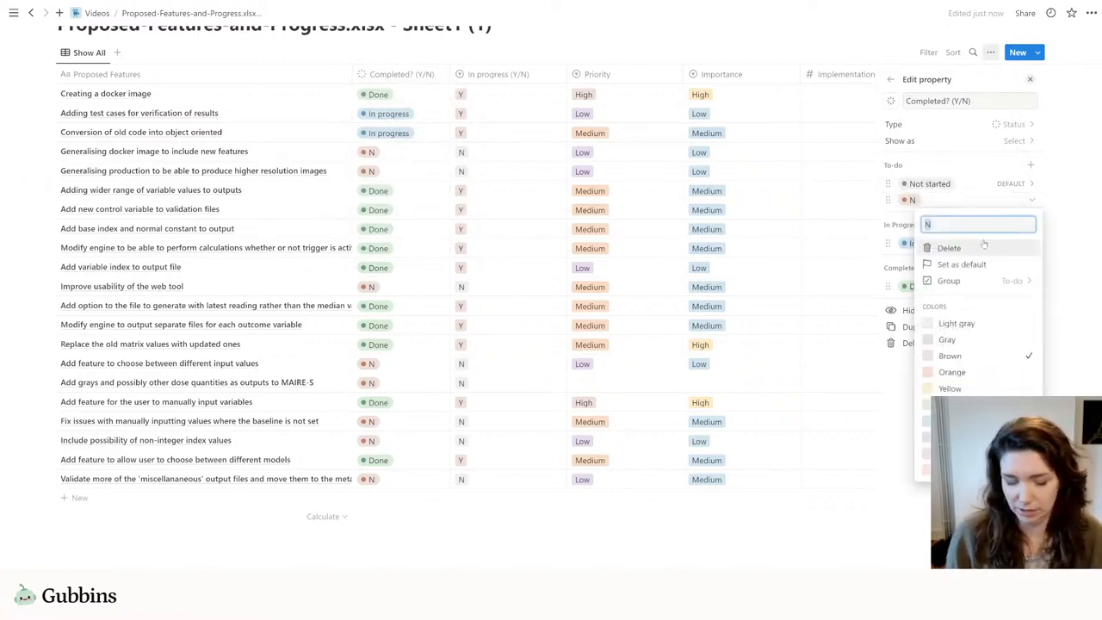
pyautogui.write('Not')
pyautogui.press('Return')
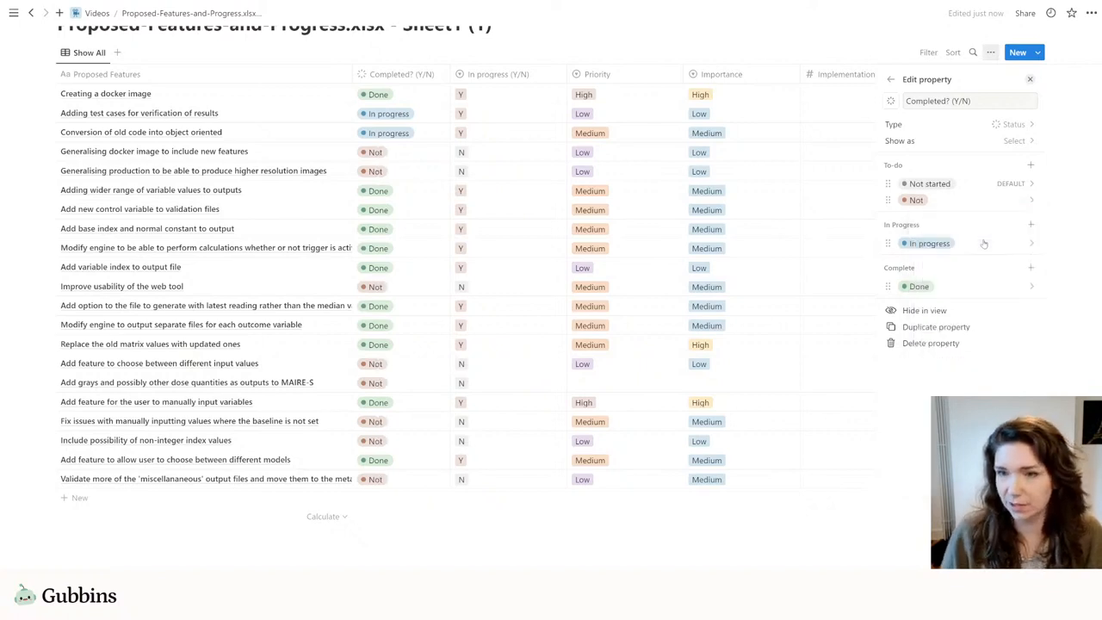
# Make Not the default status option of the Completed? (Y/N) property
pyautogui.click(964, 184)
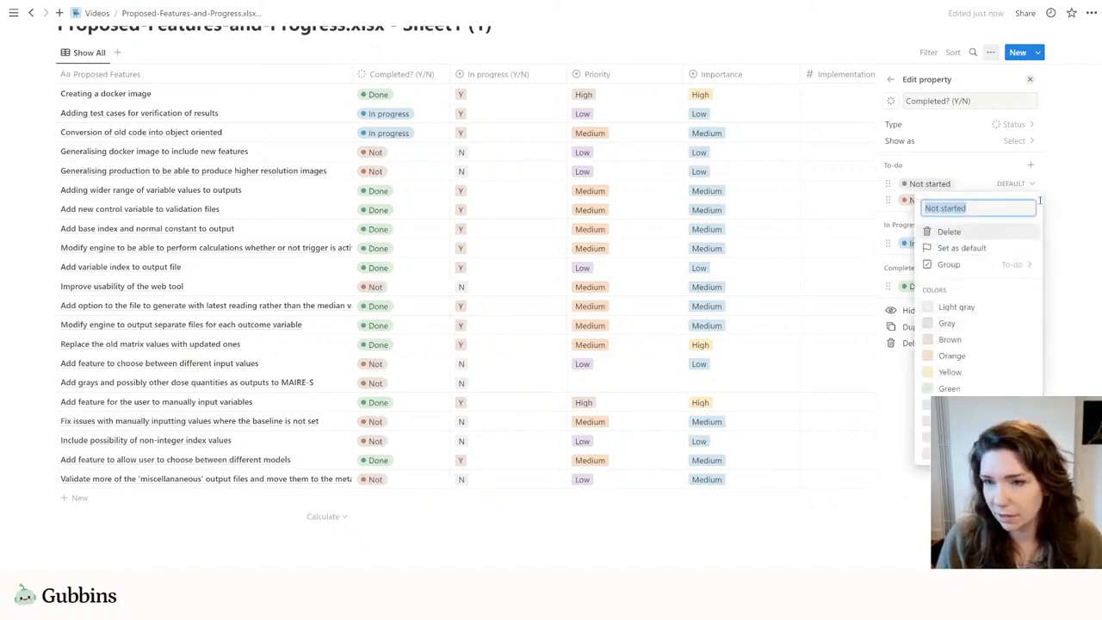
pyautogui.click(1027, 203)
pyautogui.click(1027, 202)
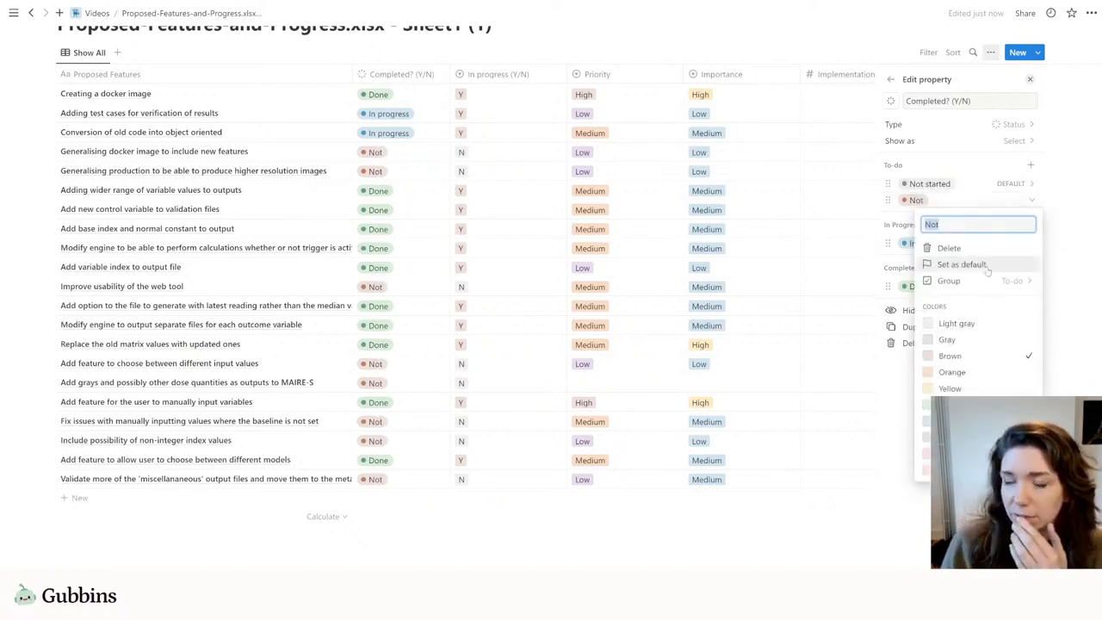
pyautogui.click(987, 266)
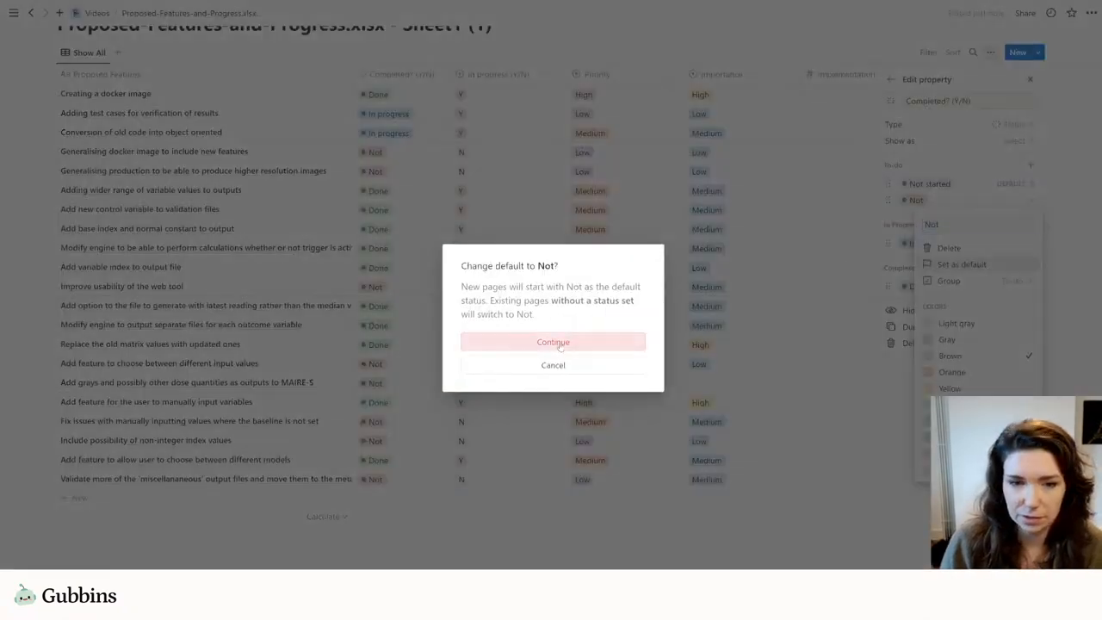
pyautogui.click(559, 342)
# Remove the original Not started option from the To-do group of the Completed? (Y/N) property
pyautogui.click(1028, 184)
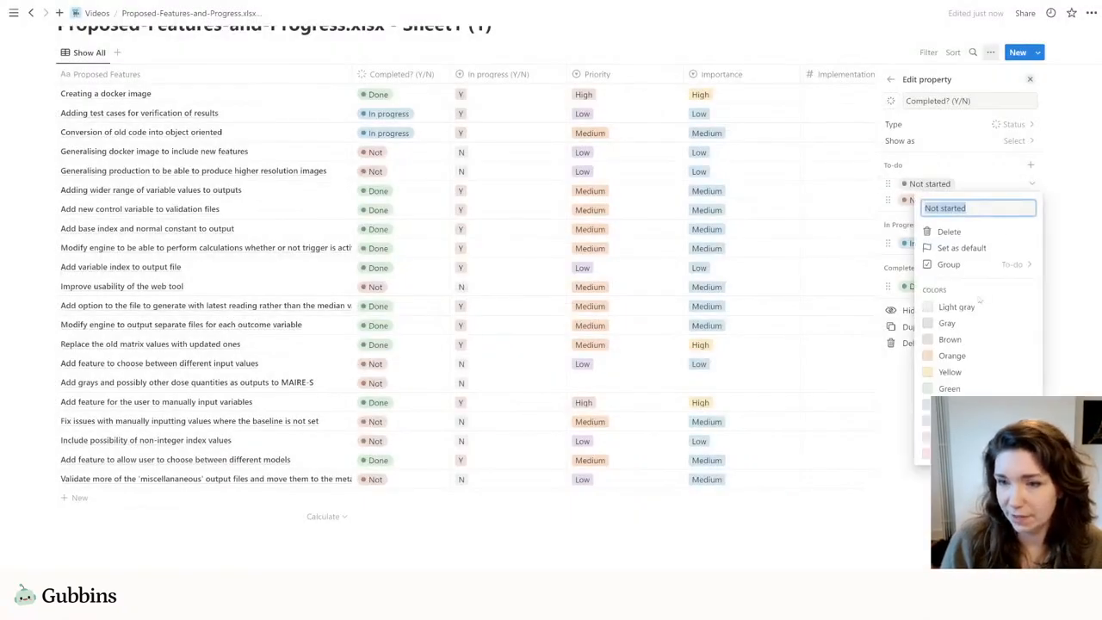
pyautogui.click(955, 232)
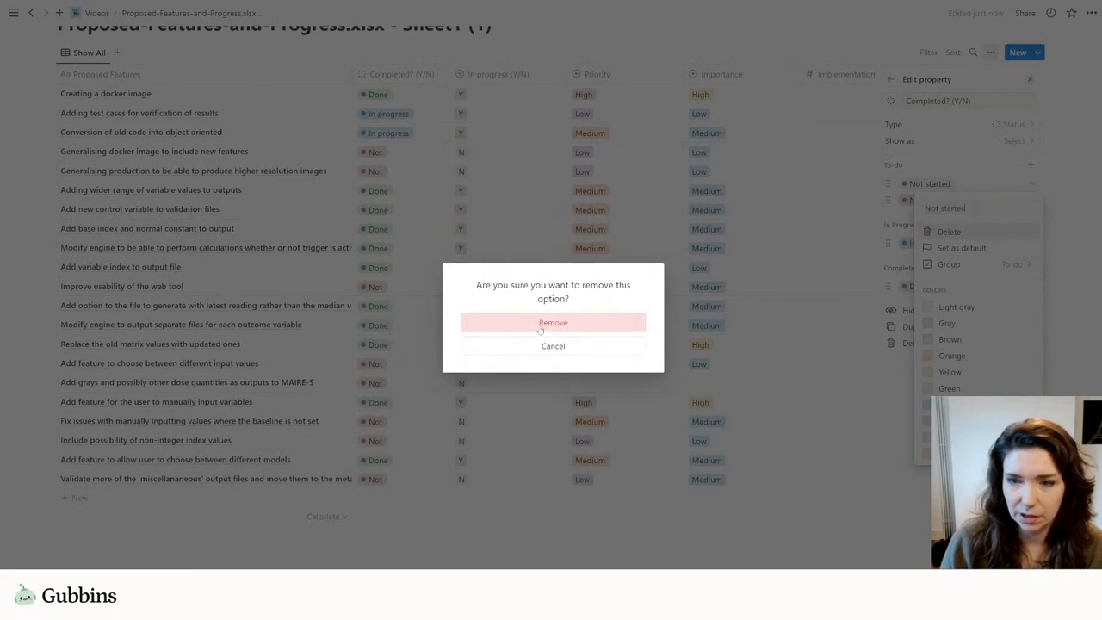
pyautogui.click(542, 320)
# Rename the Not option of Completed? (Y/N) to Not started and colour it light gray
pyautogui.click(939, 186)
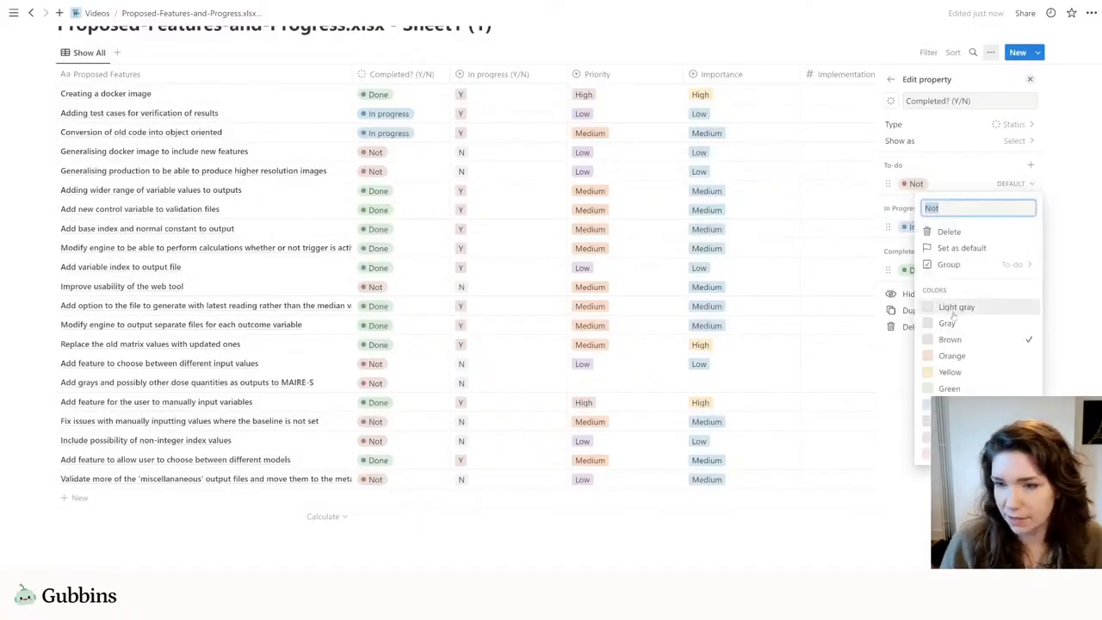
pyautogui.click(961, 203)
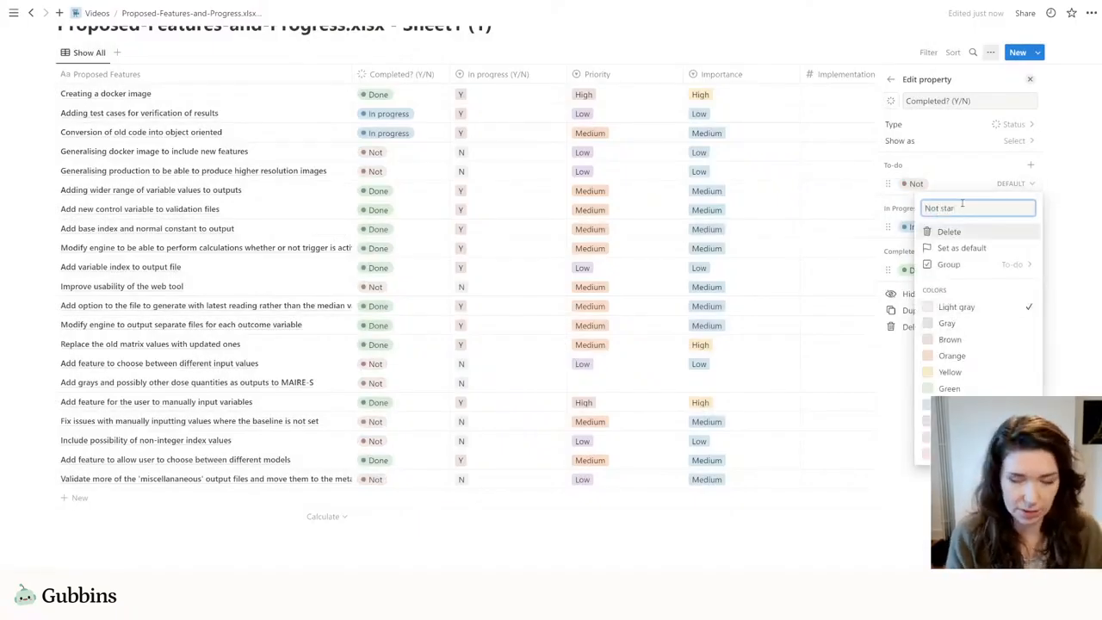
pyautogui.press('Return')
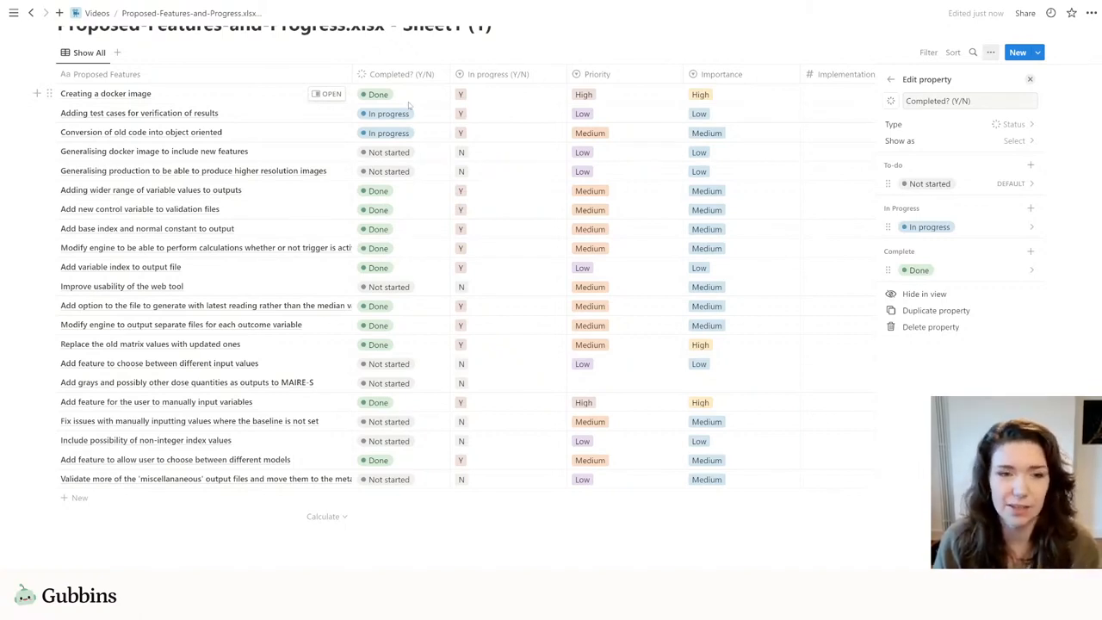
# Delete the In progress (Y/N) property from the database
pyautogui.click(527, 75)
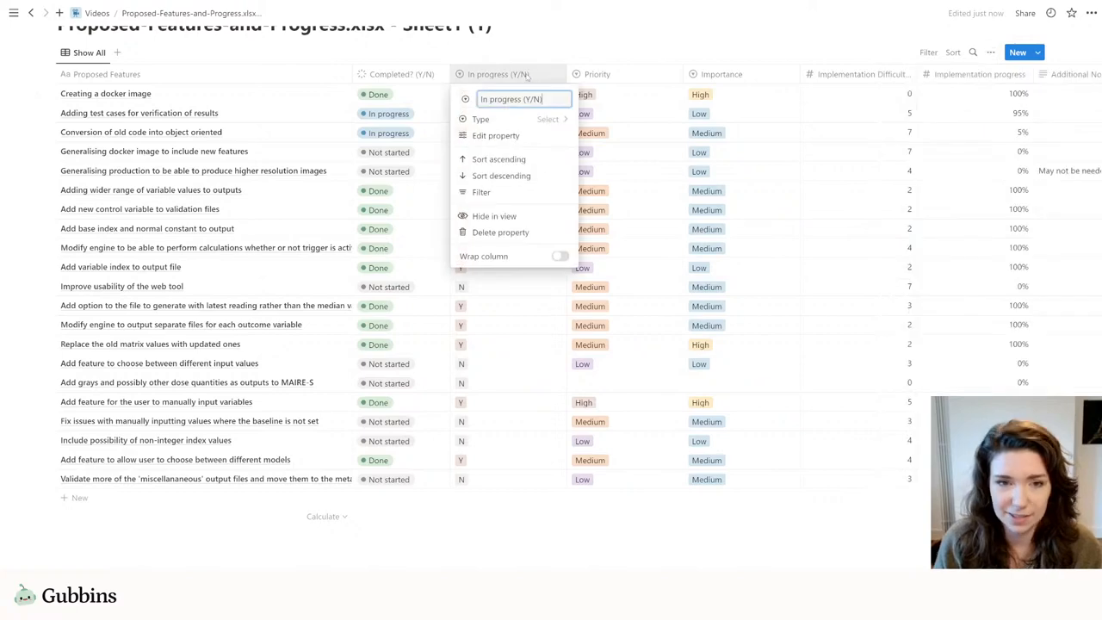
pyautogui.click(502, 234)
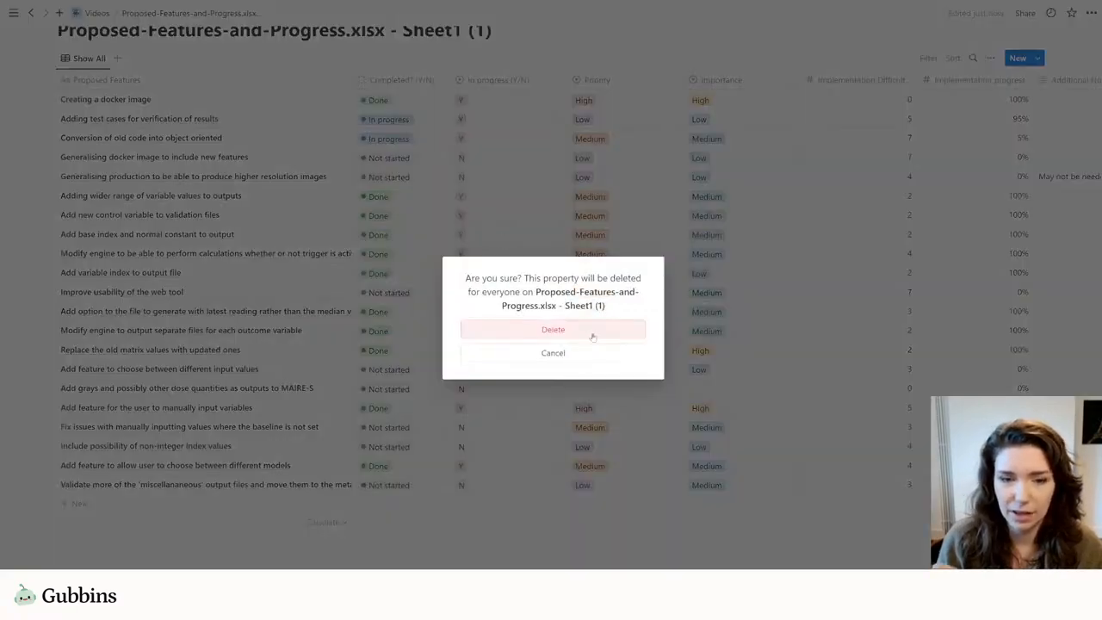
pyautogui.click(592, 337)
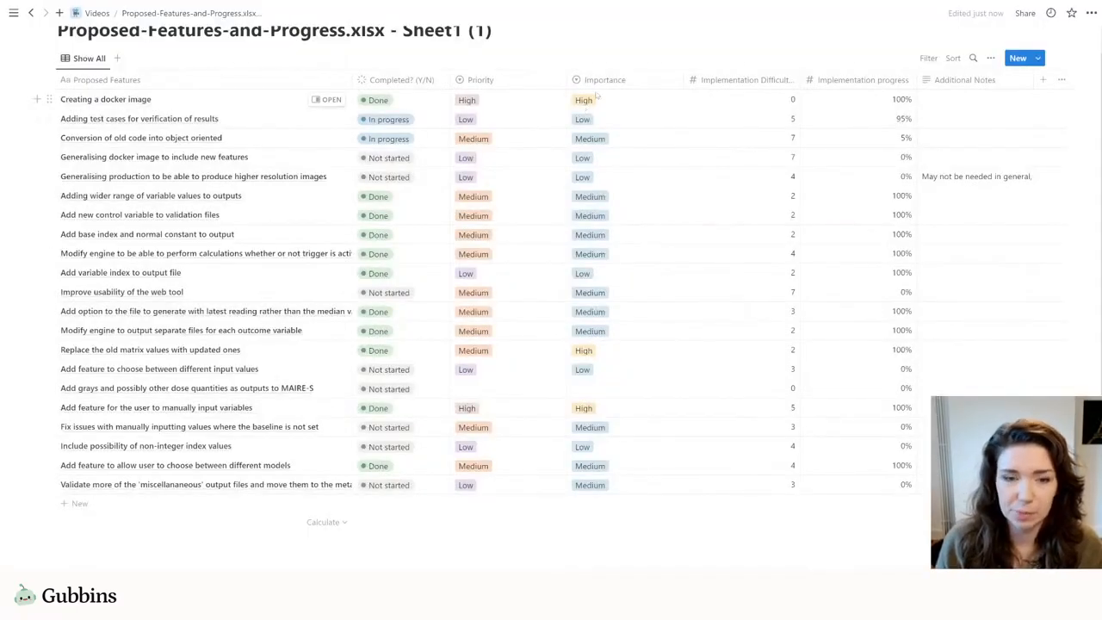
# Colour the High option of the Priority property red
pyautogui.click(520, 84)
pyautogui.click(486, 140)
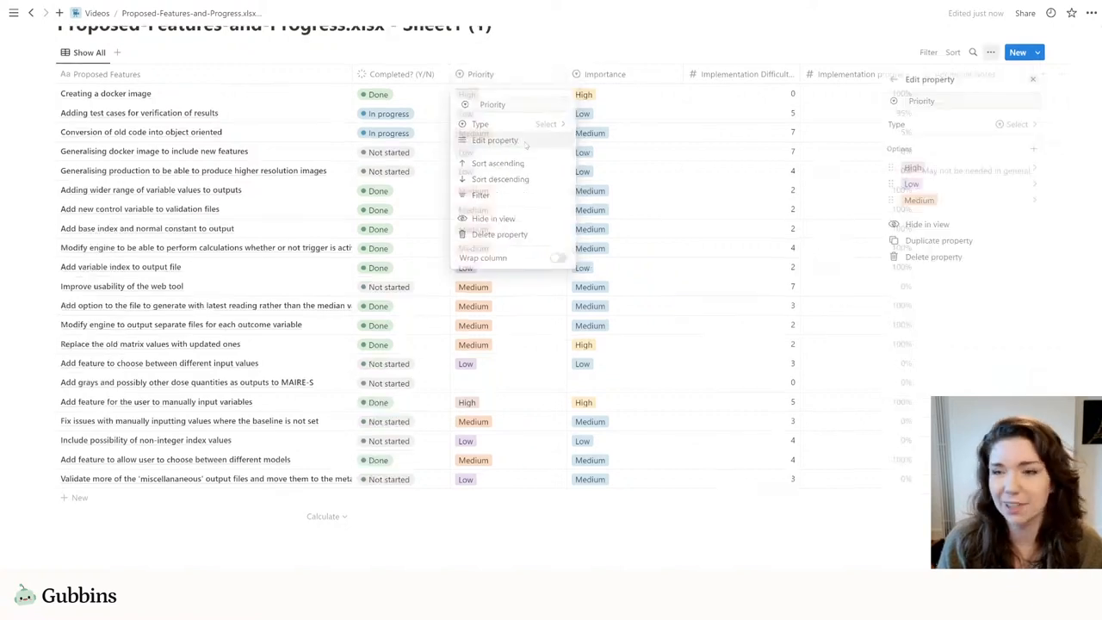
pyautogui.click(1029, 169)
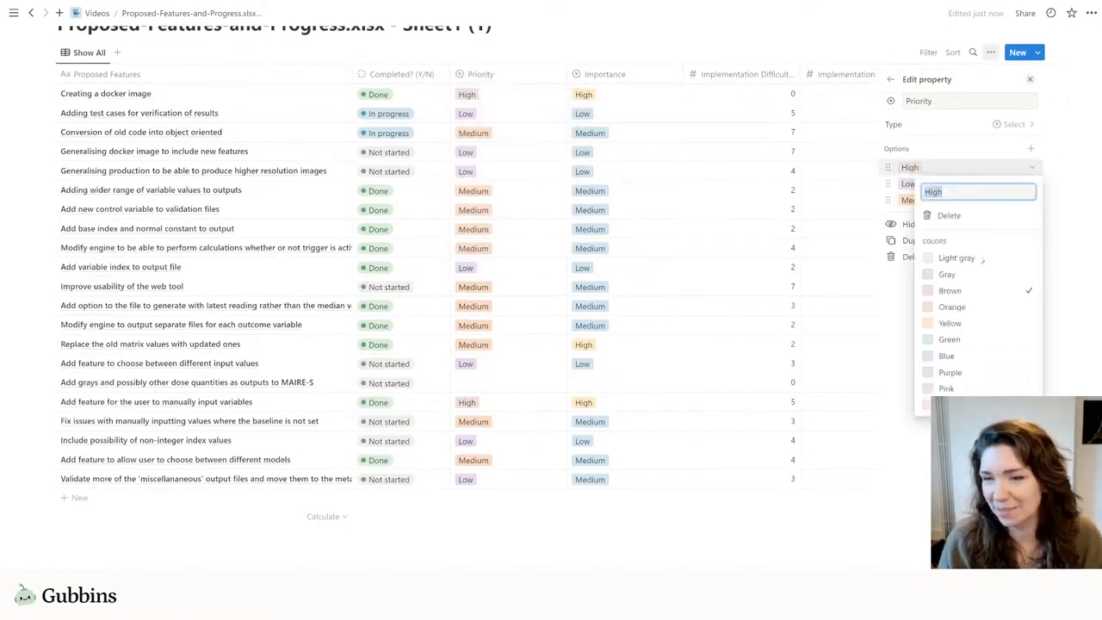
pyautogui.press('Escape')
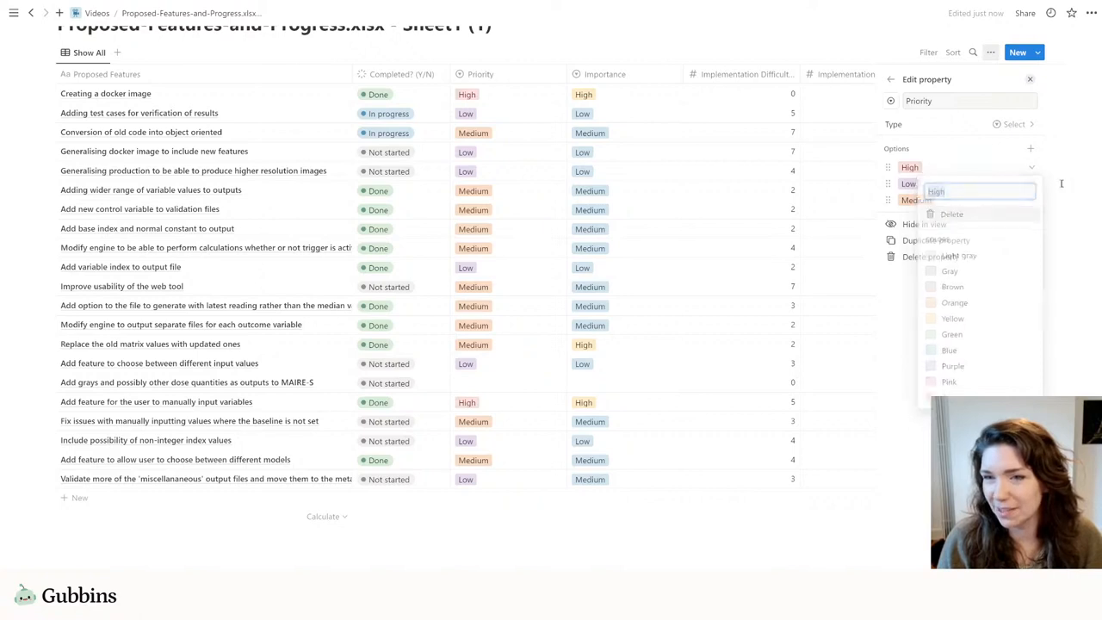
# Colour the Low option of the Priority property green and move Medium between High and Low
pyautogui.click(1014, 186)
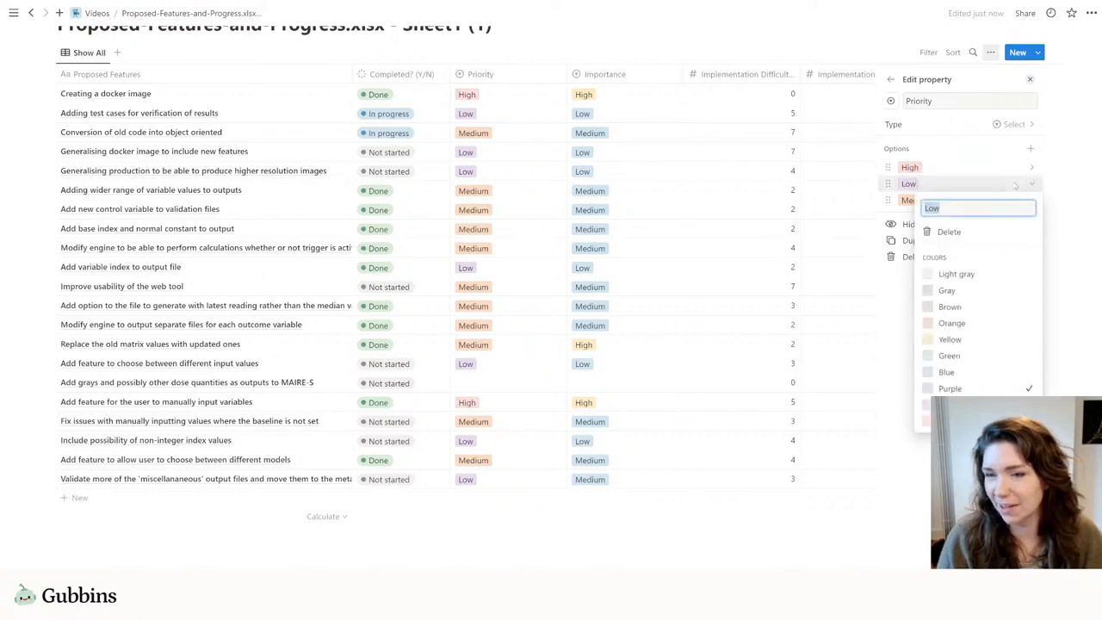
pyautogui.click(955, 339)
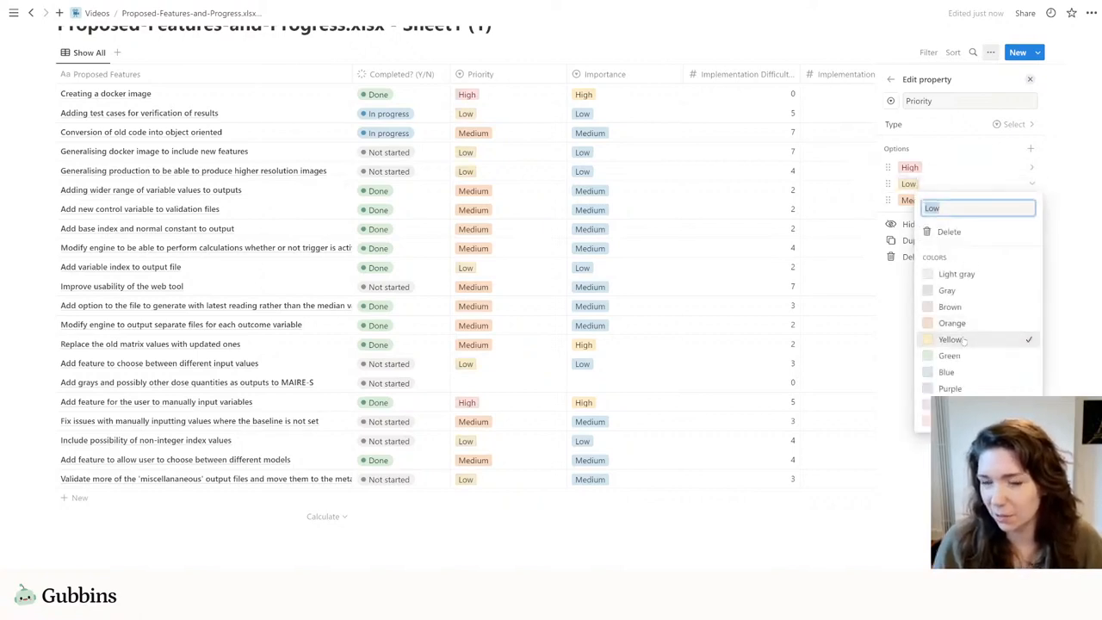
pyautogui.click(949, 355)
pyautogui.press('Escape')
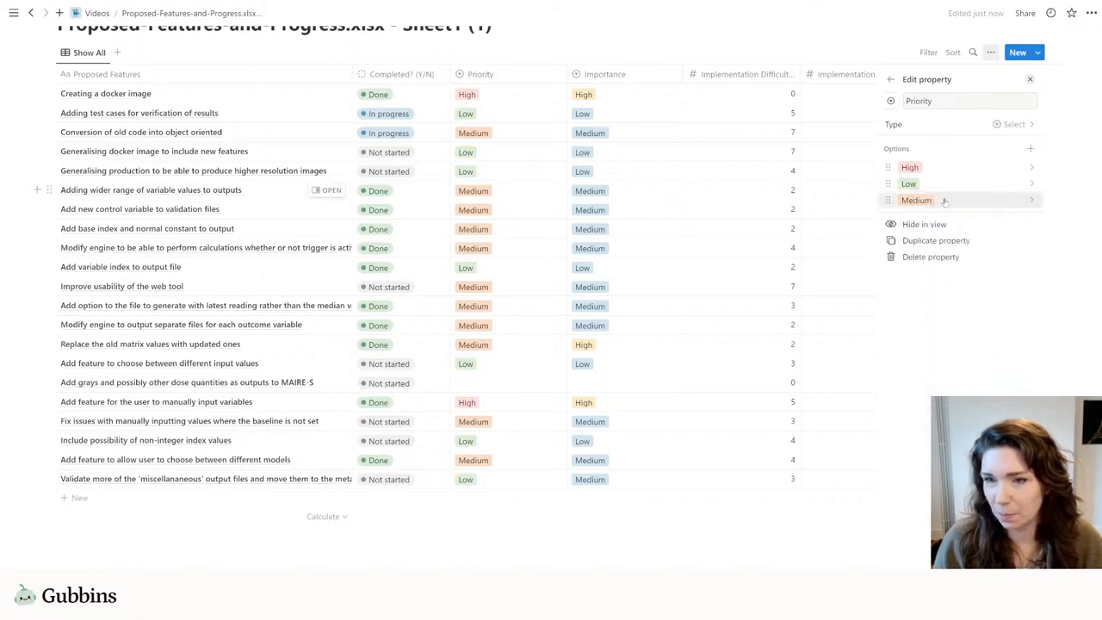
pyautogui.moveTo(887, 199); pyautogui.dragTo(887, 182)
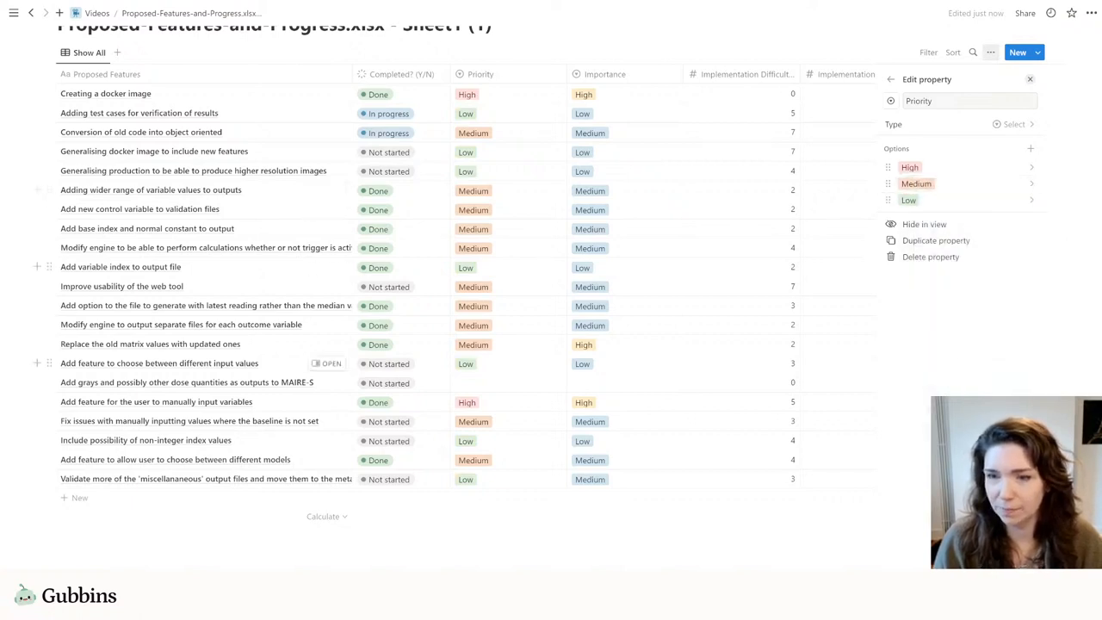
# Colour the Importance property's High option red and its Medium option orange
pyautogui.click(642, 95)
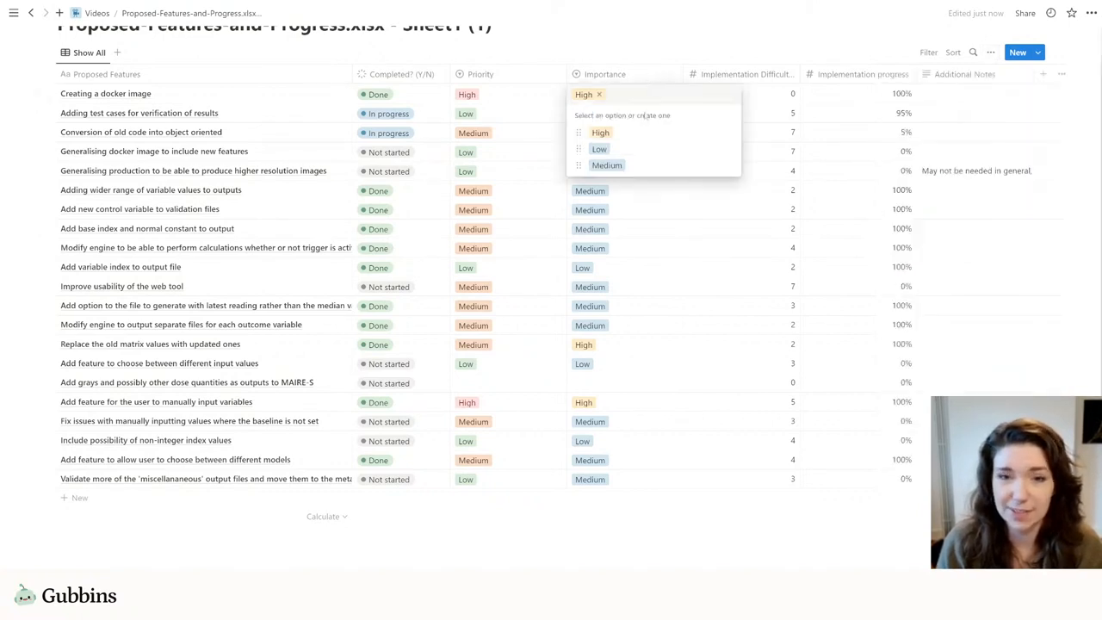
pyautogui.click(726, 134)
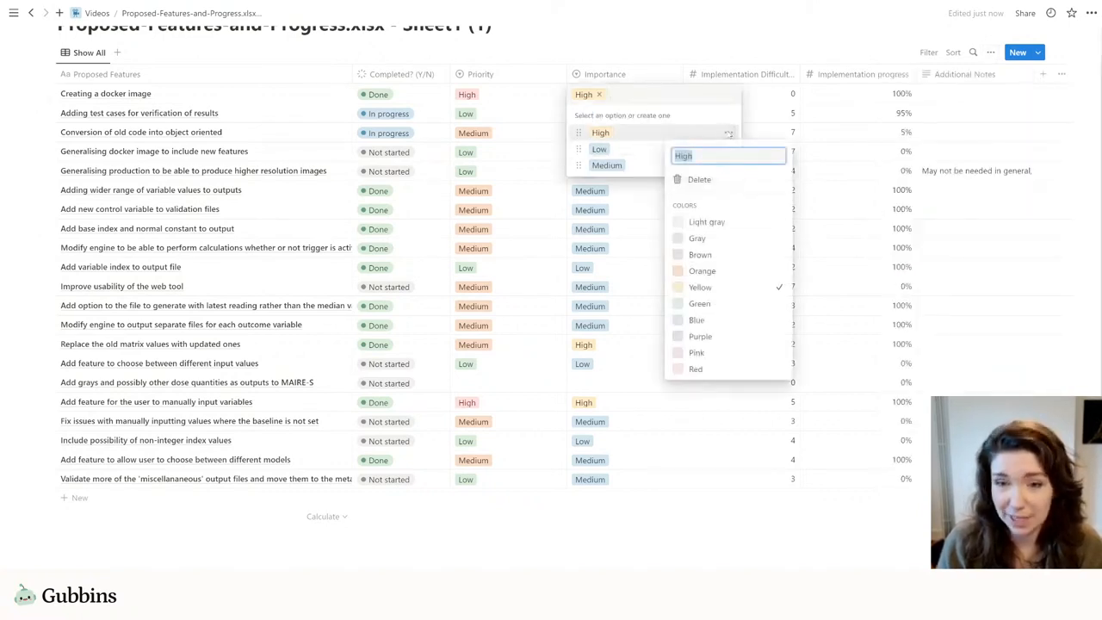
pyautogui.click(695, 369)
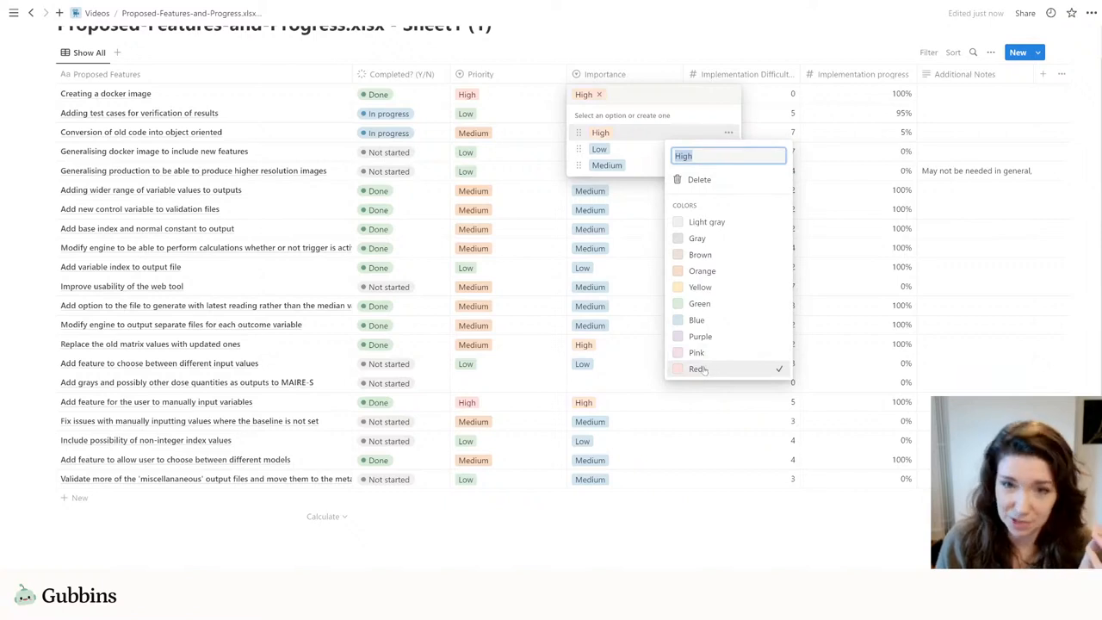
pyautogui.press('Escape')
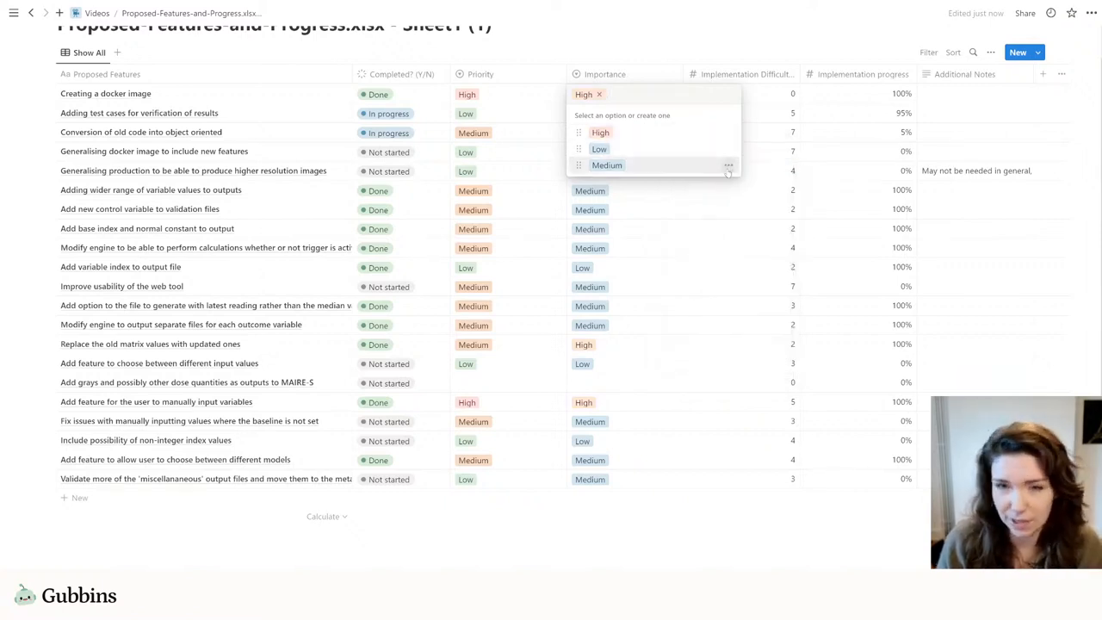
pyautogui.click(728, 165)
pyautogui.click(699, 304)
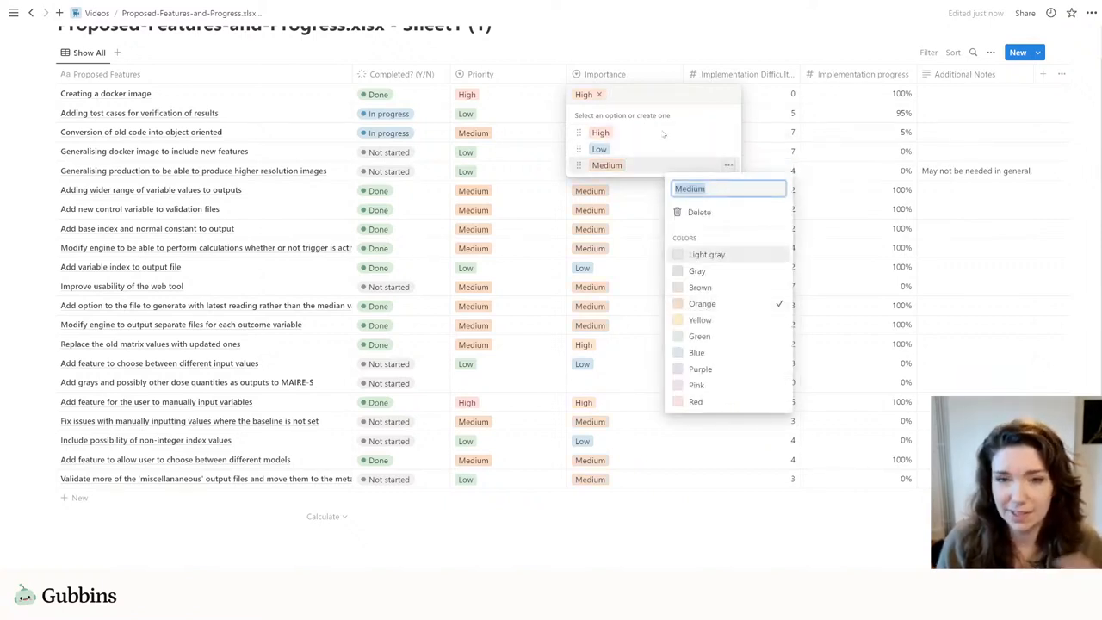
pyautogui.press('Escape')
# Colour the Importance property's Low option green and move Medium above Low in the option list
pyautogui.click(731, 149)
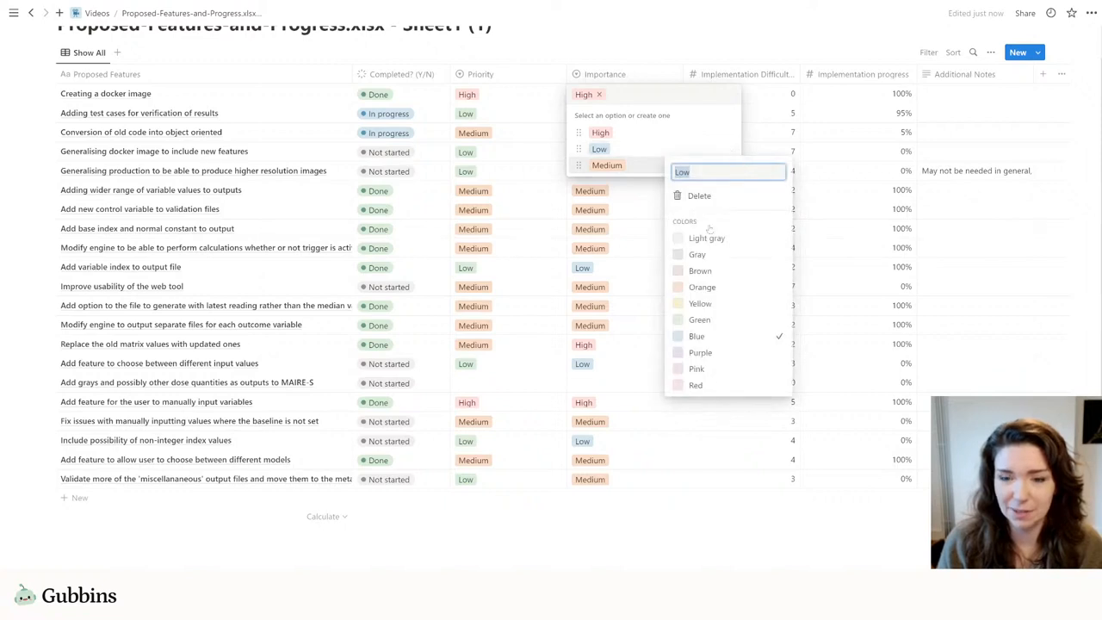
pyautogui.click(699, 322)
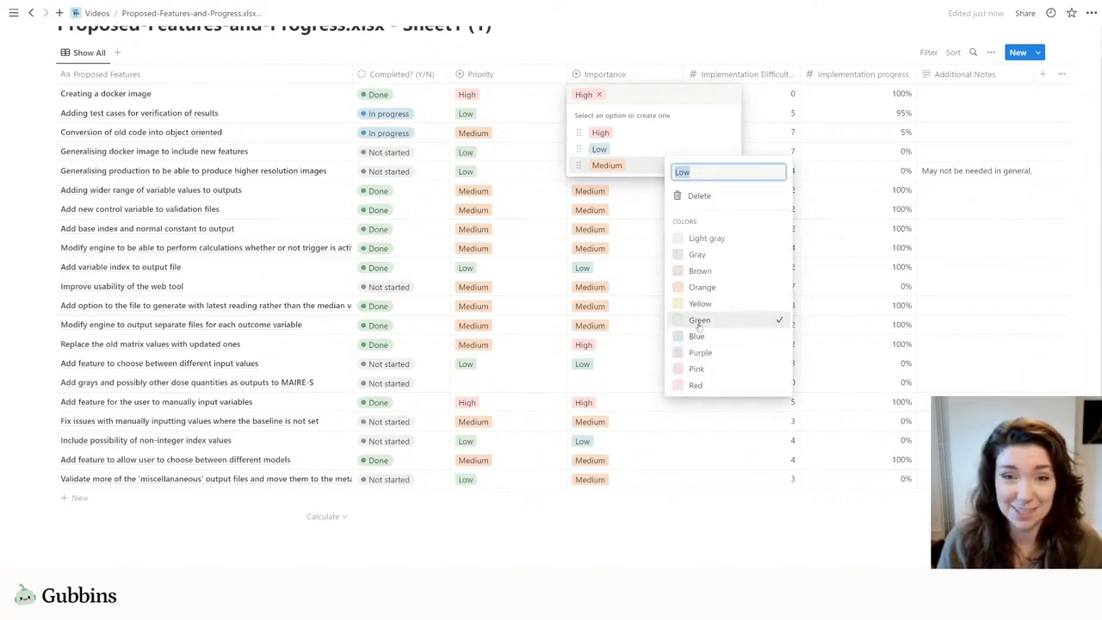
pyautogui.click(579, 151)
pyautogui.moveTo(579, 163); pyautogui.dragTo(578, 147)
pyautogui.press('Escape')
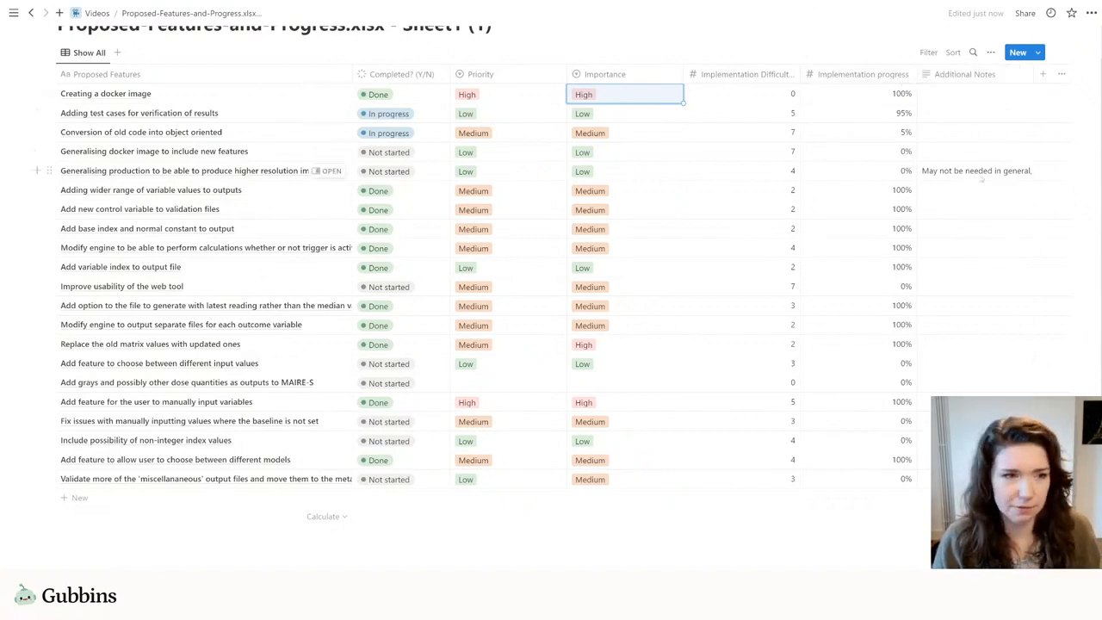
# Move the Additional Notes column directly after Proposed Features and open the "Generalising production to be able to produce higher resolution images" page
pyautogui.moveTo(998, 74); pyautogui.dragTo(575, 74)
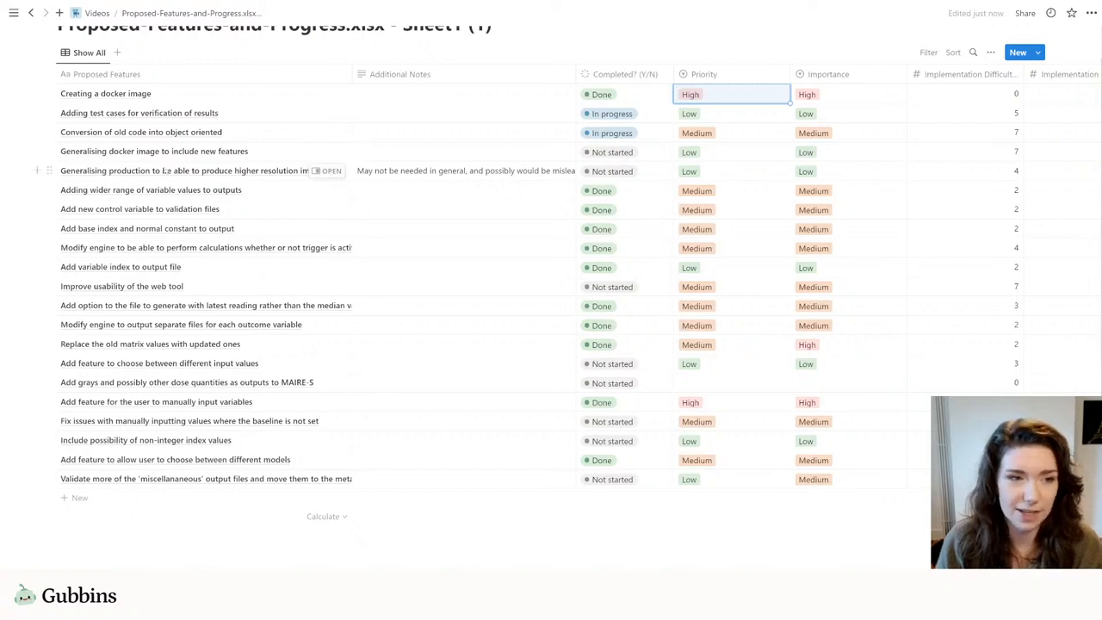
pyautogui.click(329, 171)
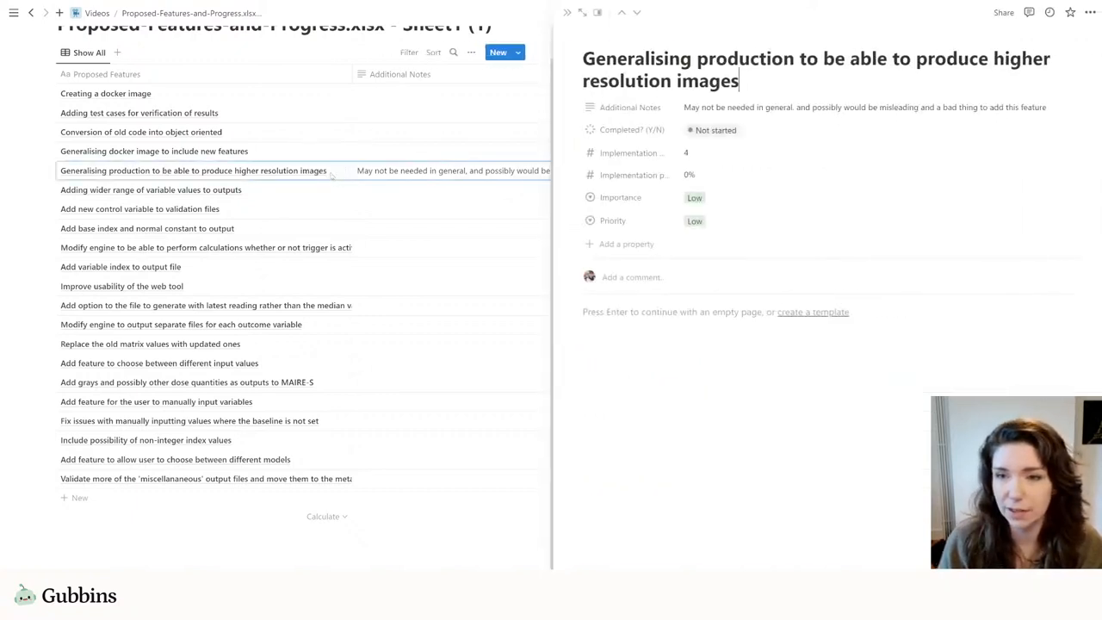
# Copy the Additional Notes text of the higher resolution images page into the page body
pyautogui.click(715, 112)
pyautogui.hotkey('ctrl', 'a')
pyautogui.hotkey('ctrl', 'c')
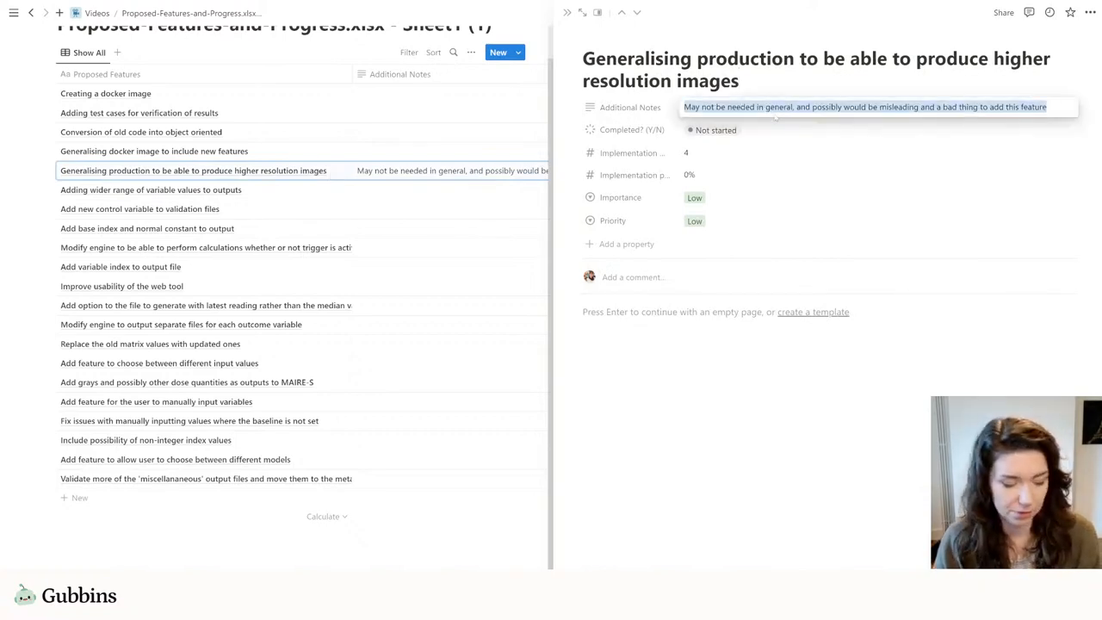
pyautogui.click(718, 403)
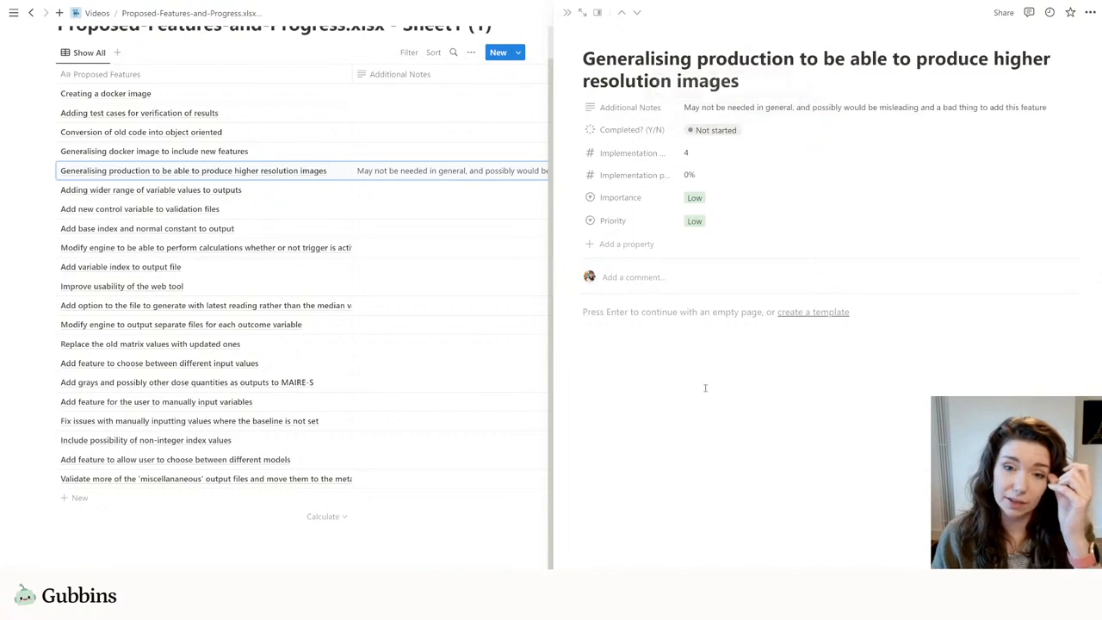
pyautogui.click(652, 312)
pyautogui.hotkey('ctrl', 'v')
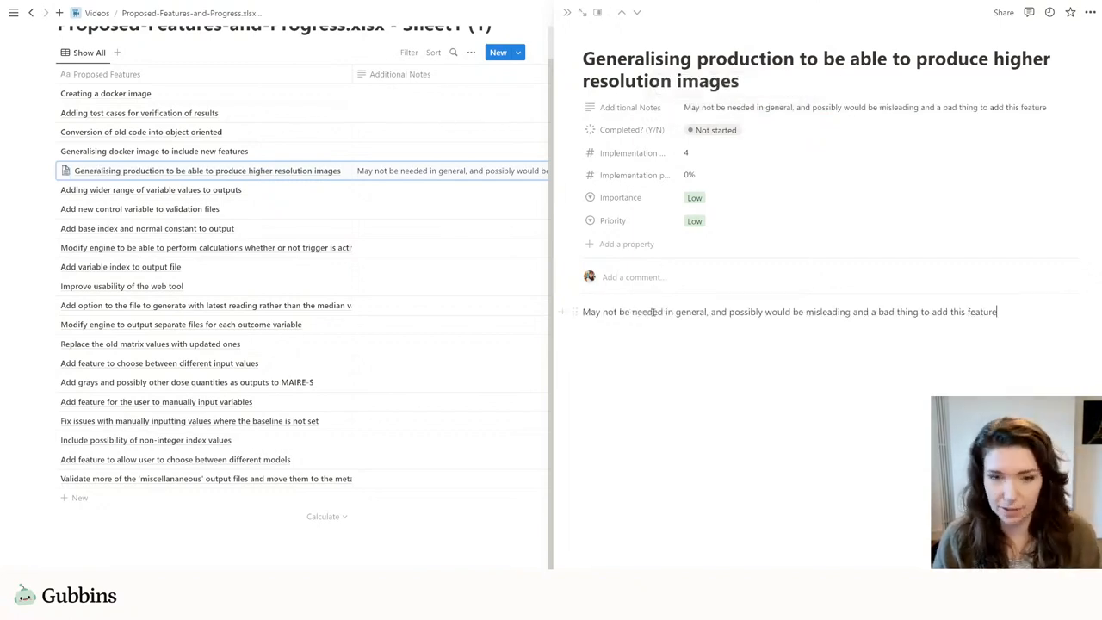
pyautogui.click(874, 448)
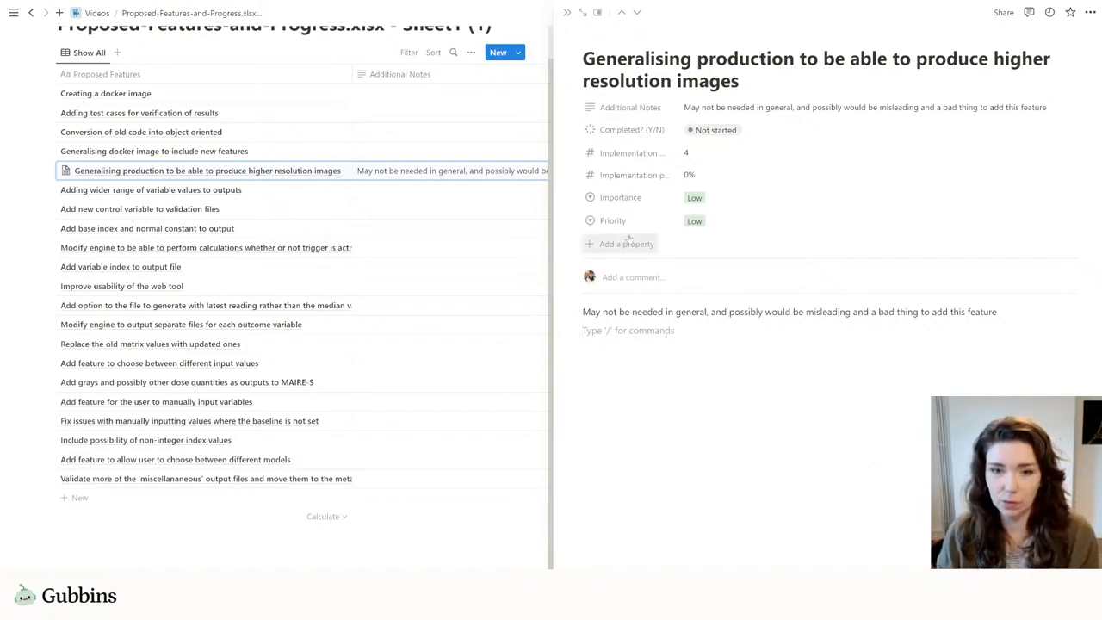
# Post the copied Additional Notes text as a comment on the higher resolution images page
pyautogui.click(654, 278)
pyautogui.hotkey('ctrl', 'v')
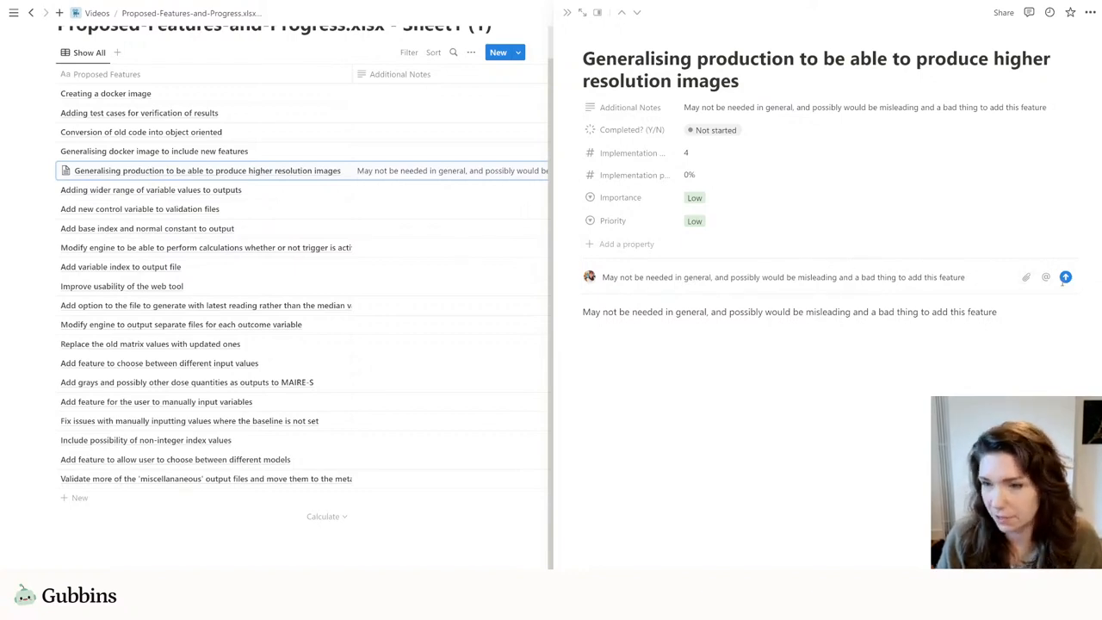
pyautogui.click(1065, 277)
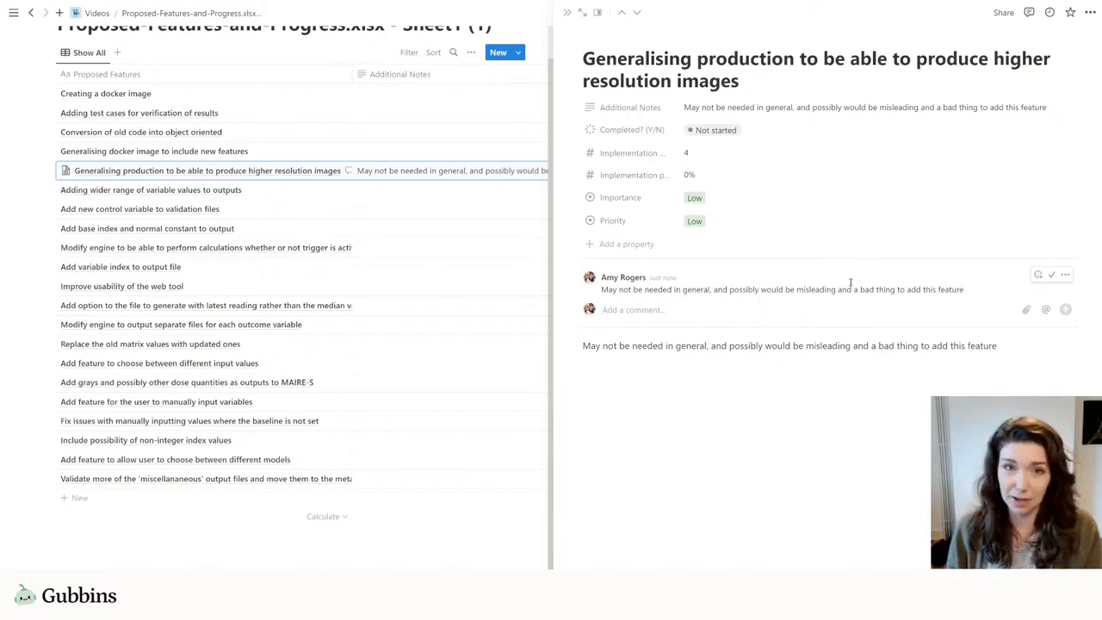
# Add an emoji reaction from the recently used emojis to the posted comment
pyautogui.click(1037, 275)
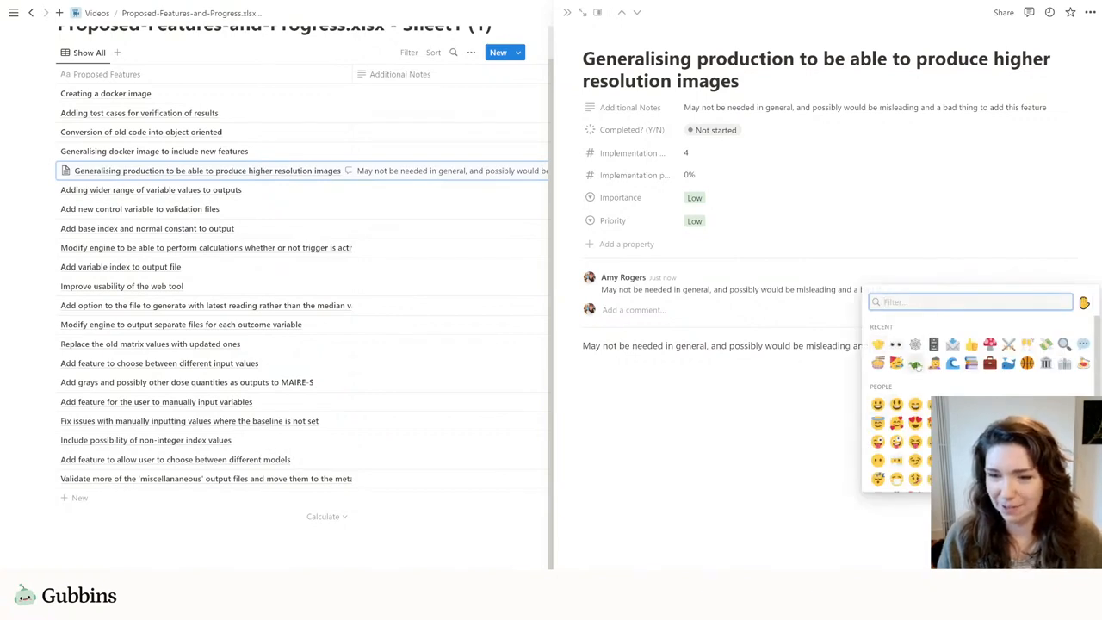
pyautogui.click(915, 362)
pyautogui.click(779, 430)
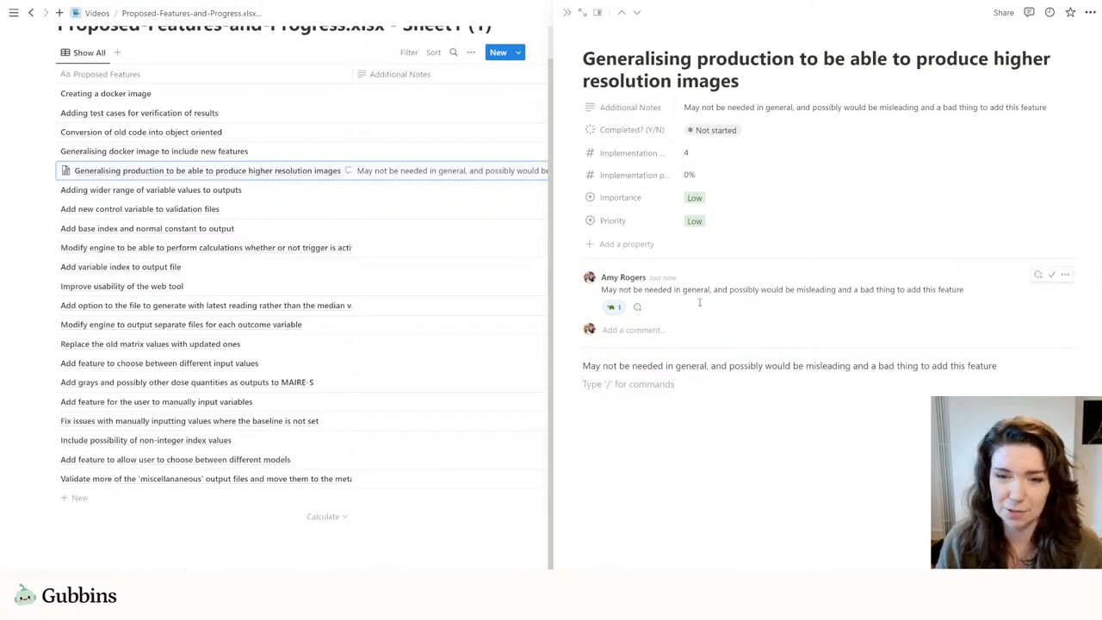
# Delete the Additional Notes property from the database and close the higher resolution images page
pyautogui.click(613, 108)
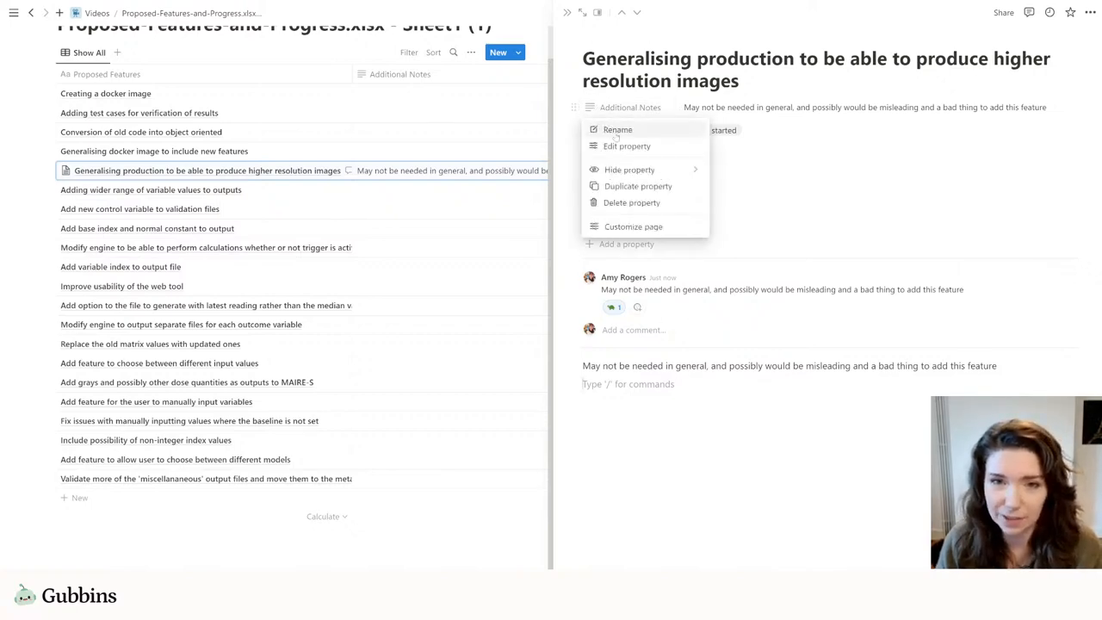
pyautogui.click(633, 203)
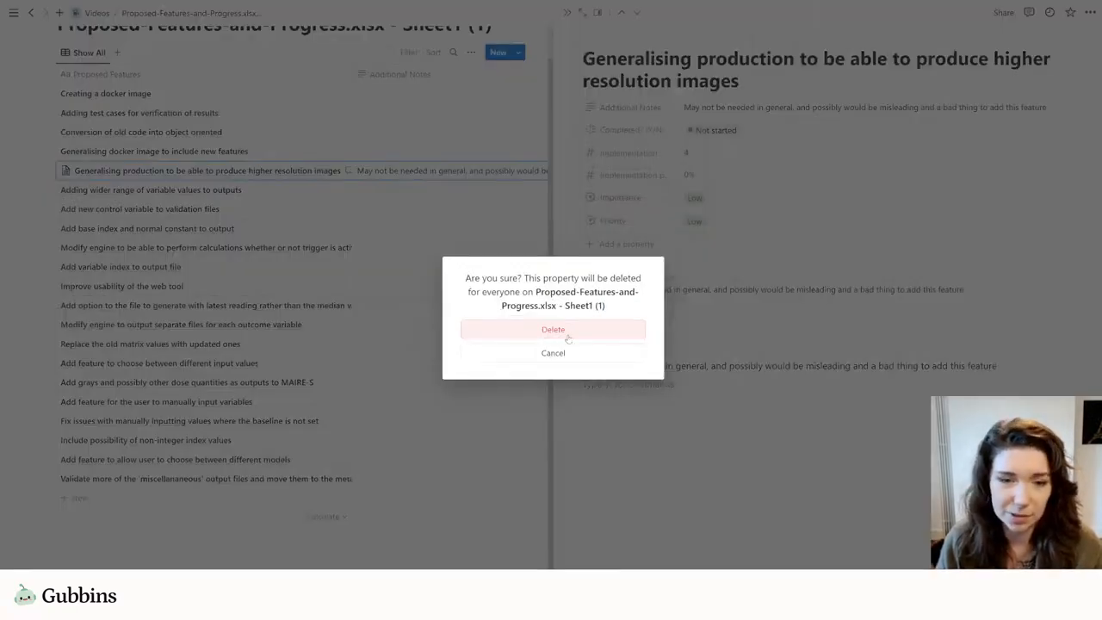
pyautogui.click(568, 333)
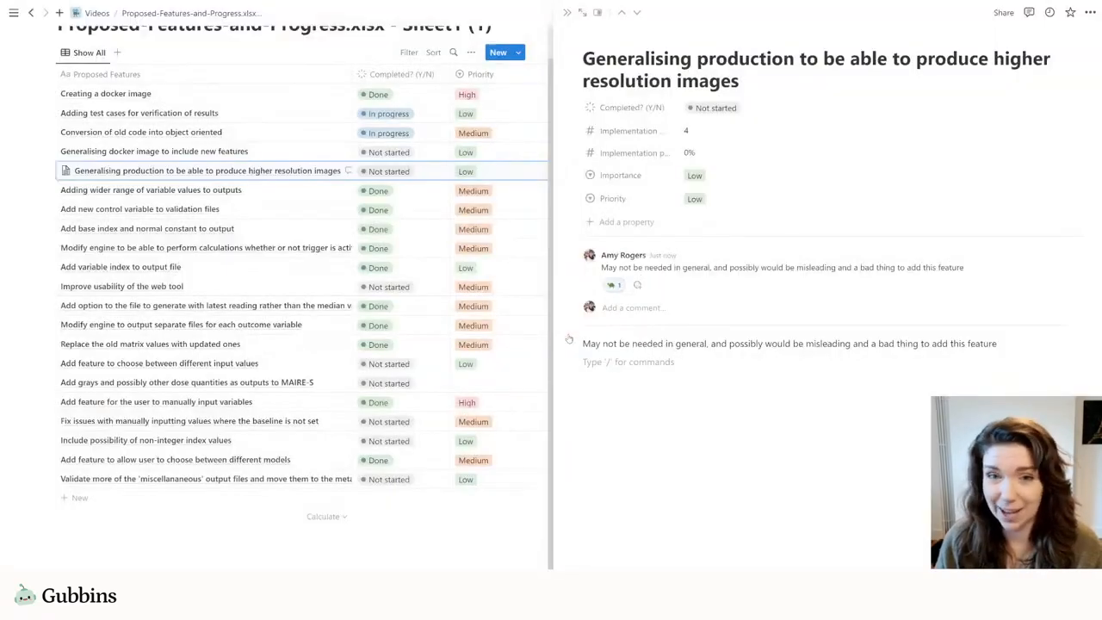
pyautogui.click(567, 13)
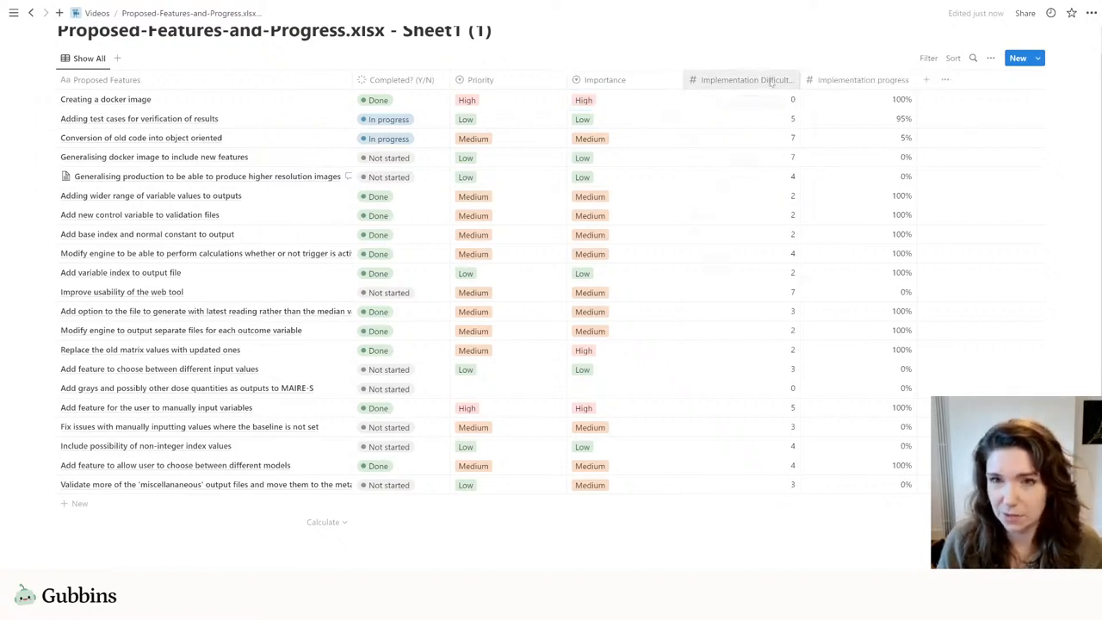
# Rename the implementation difficulty property to "Difficulty (x/10)"
pyautogui.click(771, 81)
pyautogui.moveTo(779, 104); pyautogui.dragTo(670, 110)
pyautogui.press('BackSpace')
pyautogui.press('BackSpace')
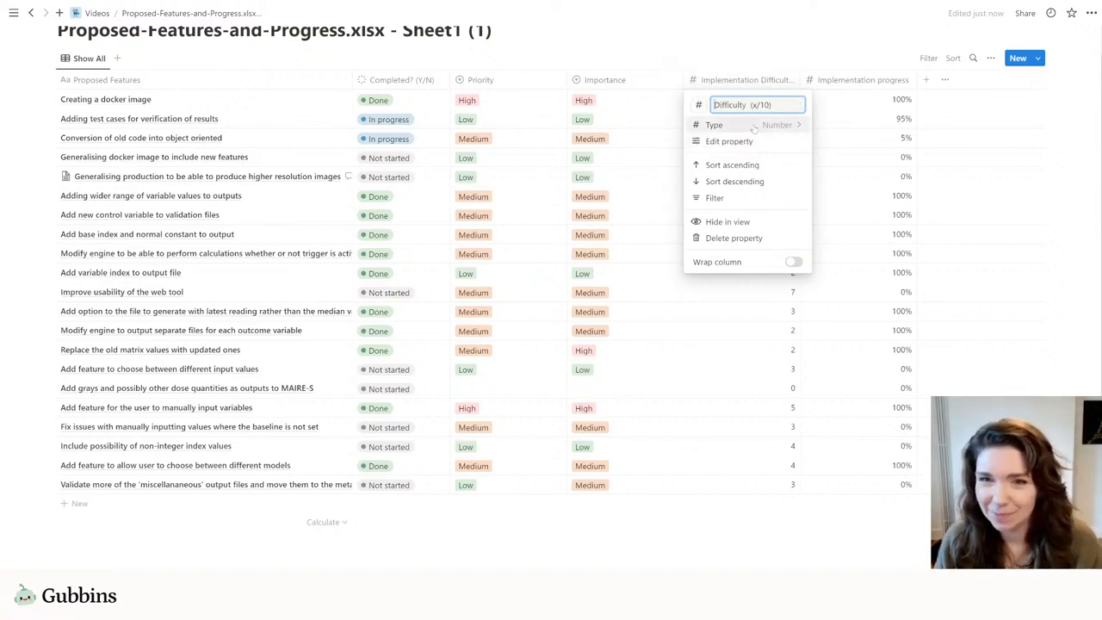
# Display the Difficulty (x/10) values as blue rings divided by 10 and narrow the column
pyautogui.click(761, 143)
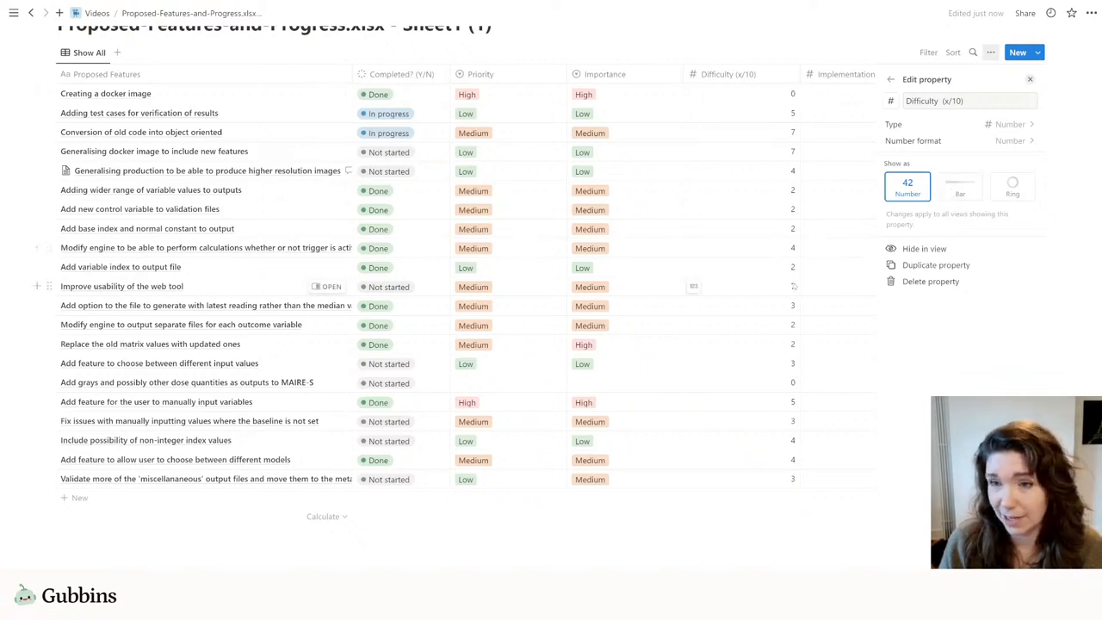
pyautogui.click(960, 186)
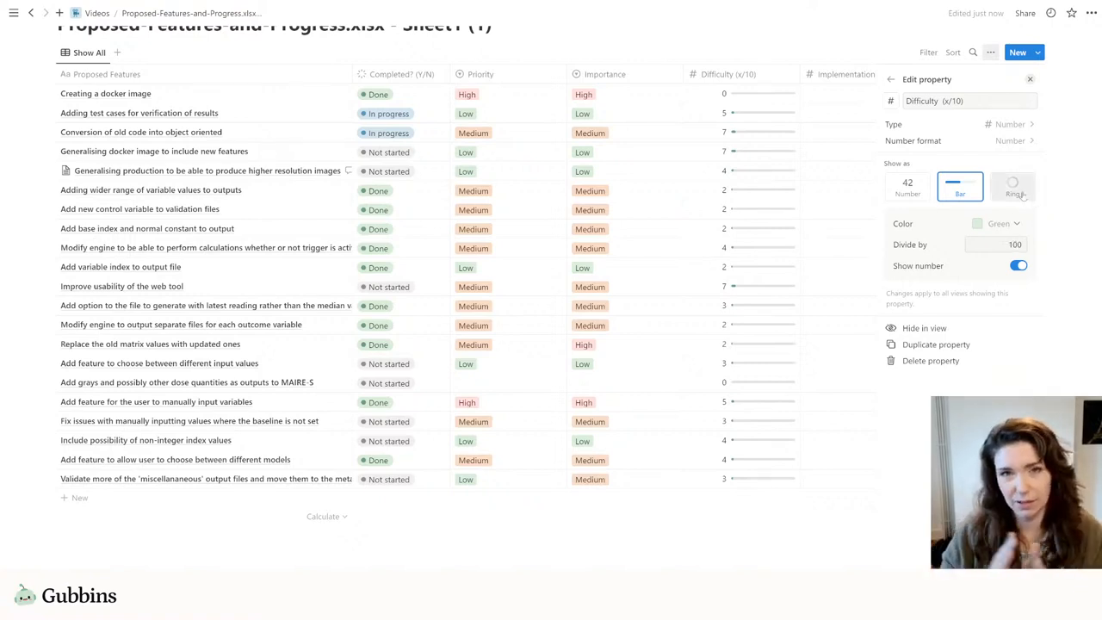
pyautogui.click(1019, 193)
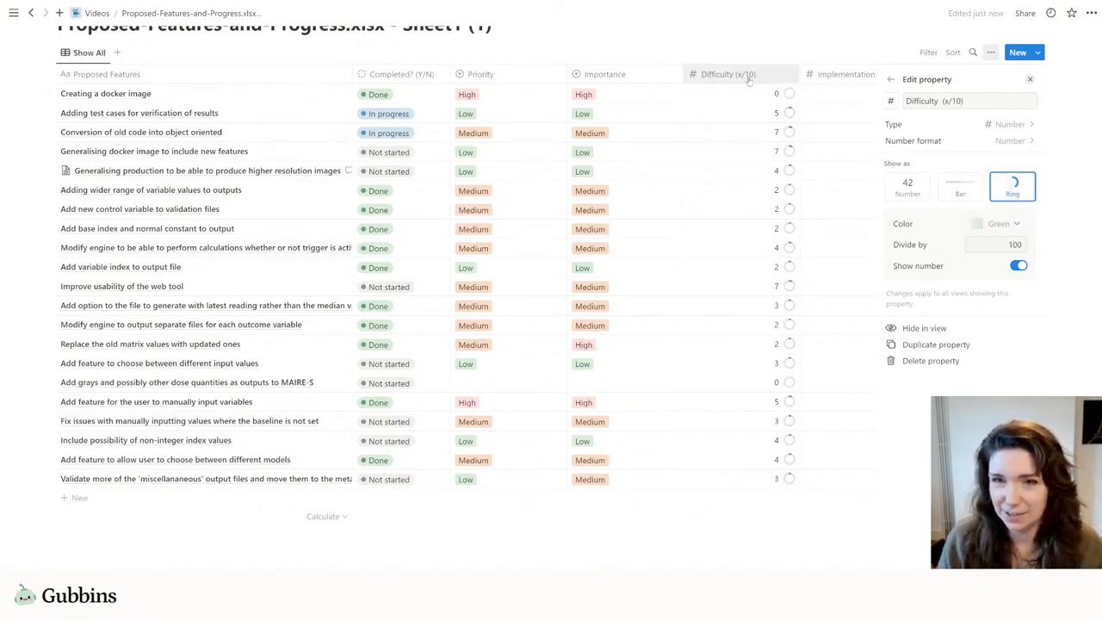
pyautogui.click(1024, 245)
pyautogui.press('BackSpace')
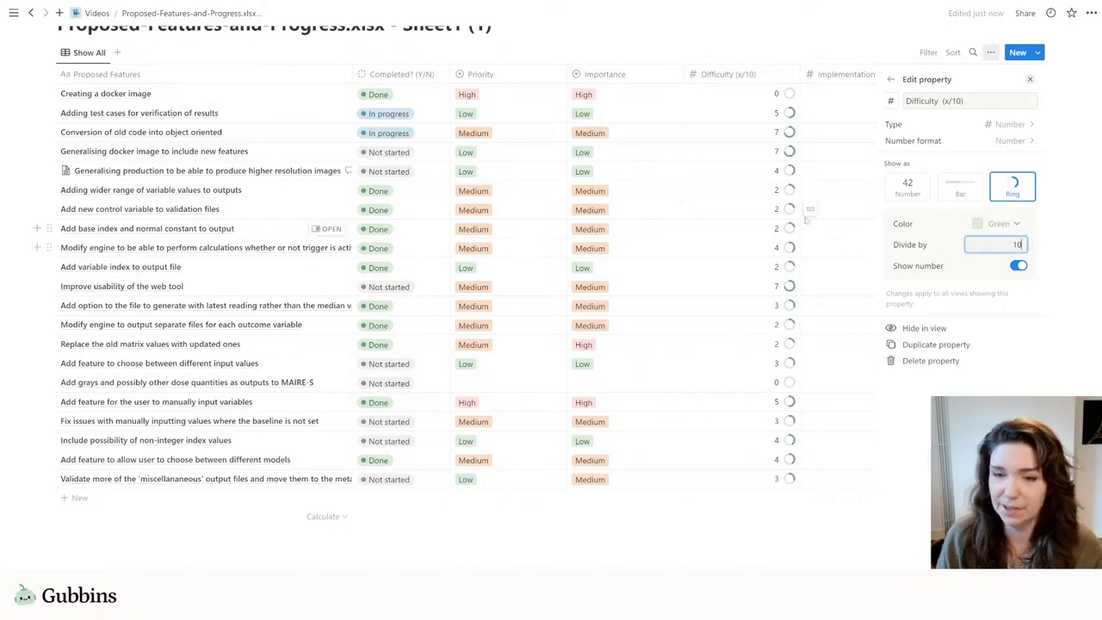
pyautogui.click(1015, 224)
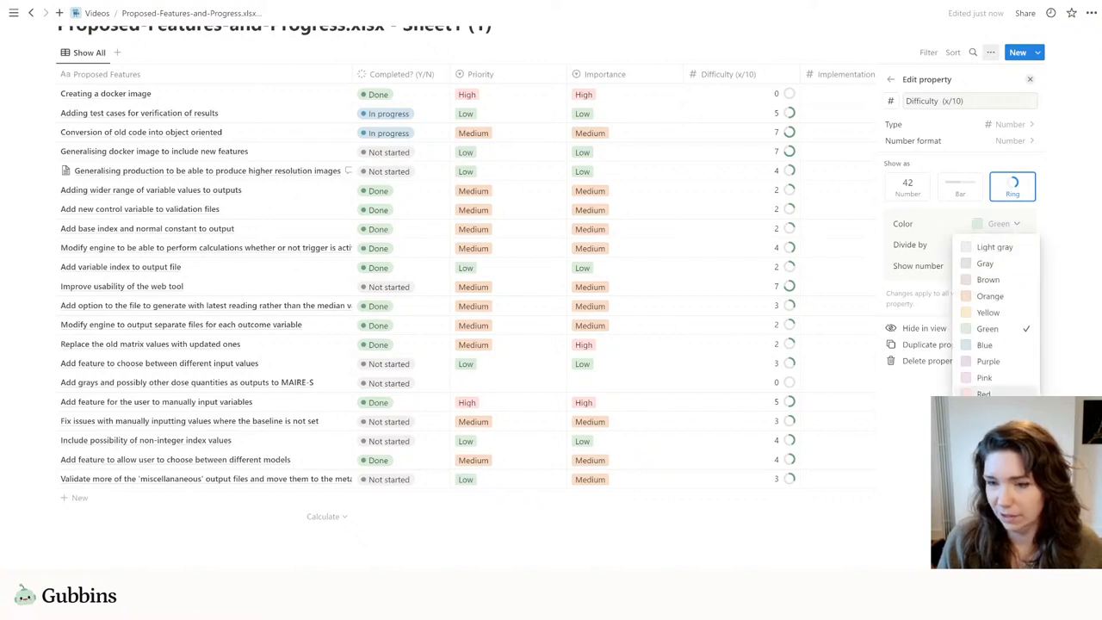
pyautogui.click(1001, 345)
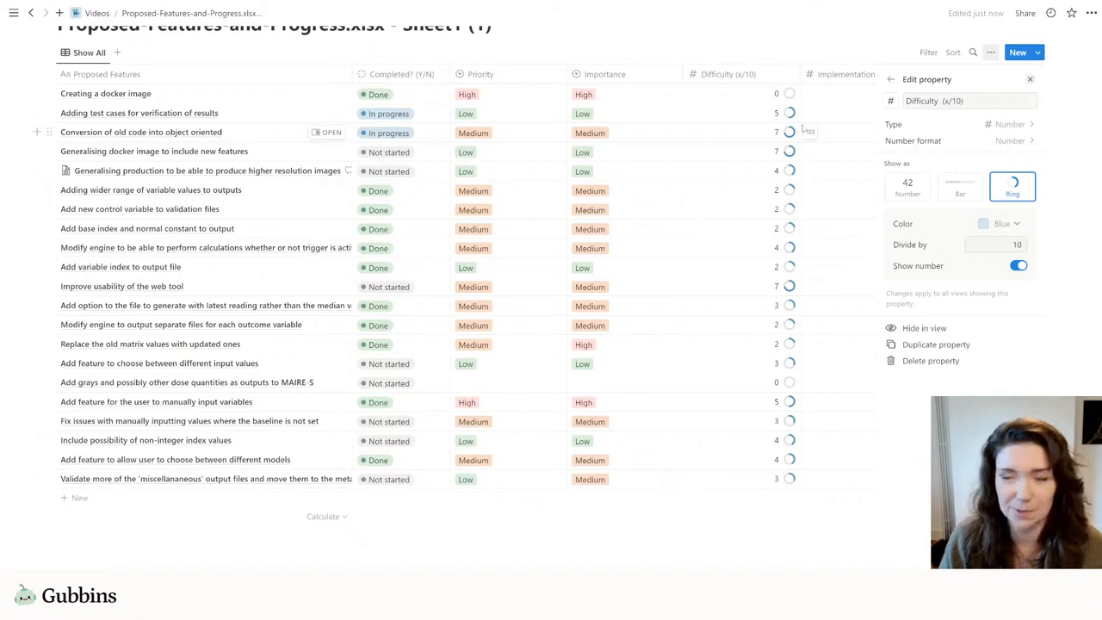
pyautogui.moveTo(803, 74); pyautogui.dragTo(770, 75)
pyautogui.press('Escape')
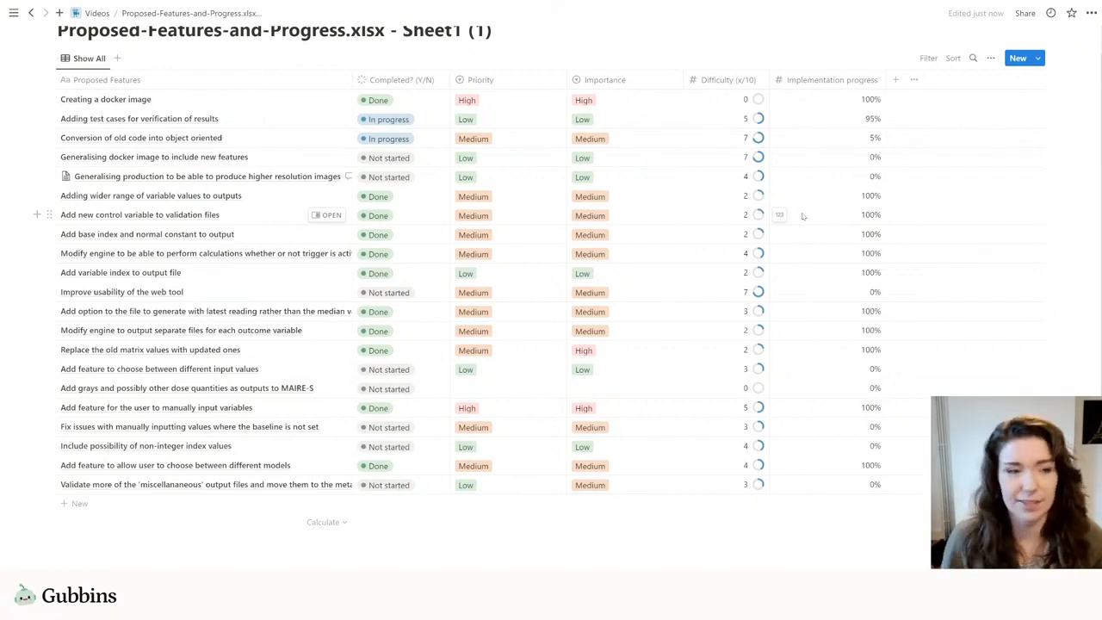
# Rename the Implementation progress property to "Progress"
pyautogui.click(860, 80)
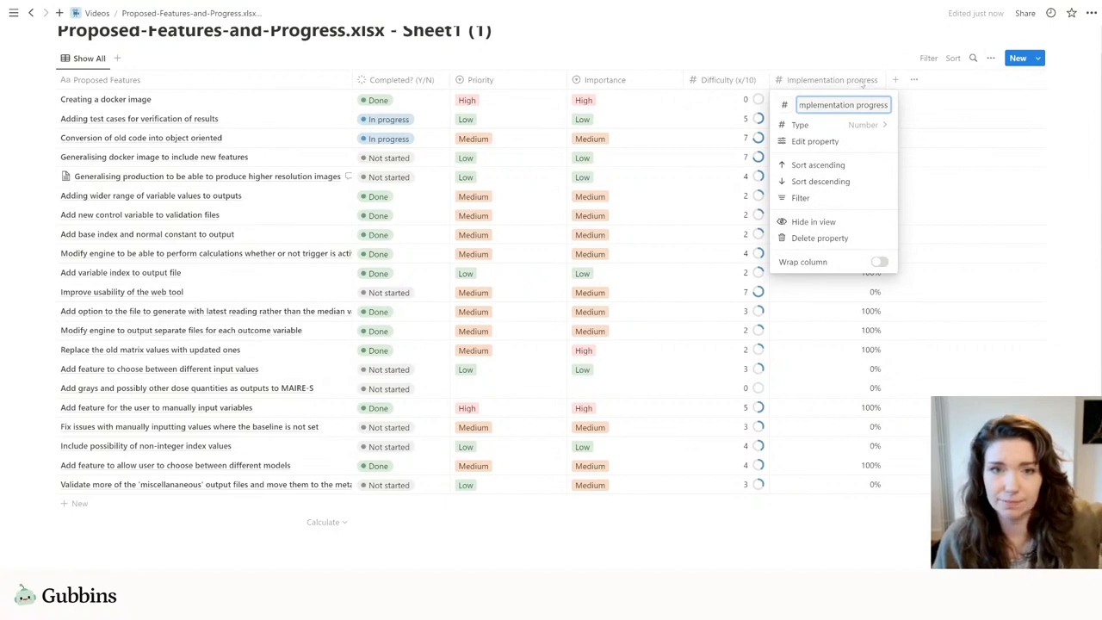
pyautogui.moveTo(846, 104); pyautogui.dragTo(785, 103)
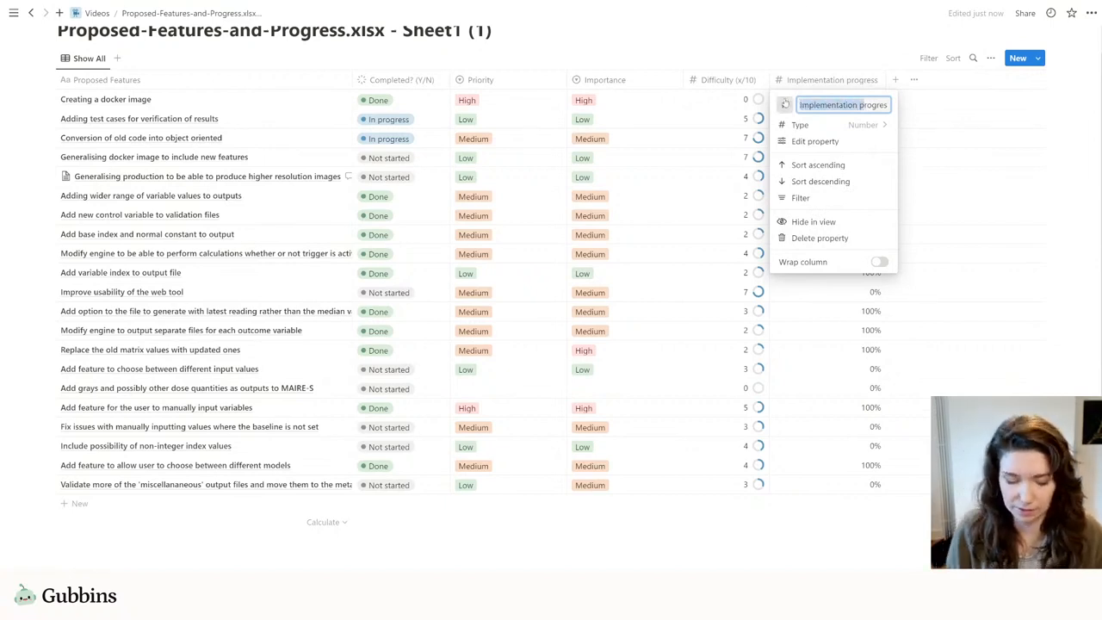
pyautogui.write('Progress')
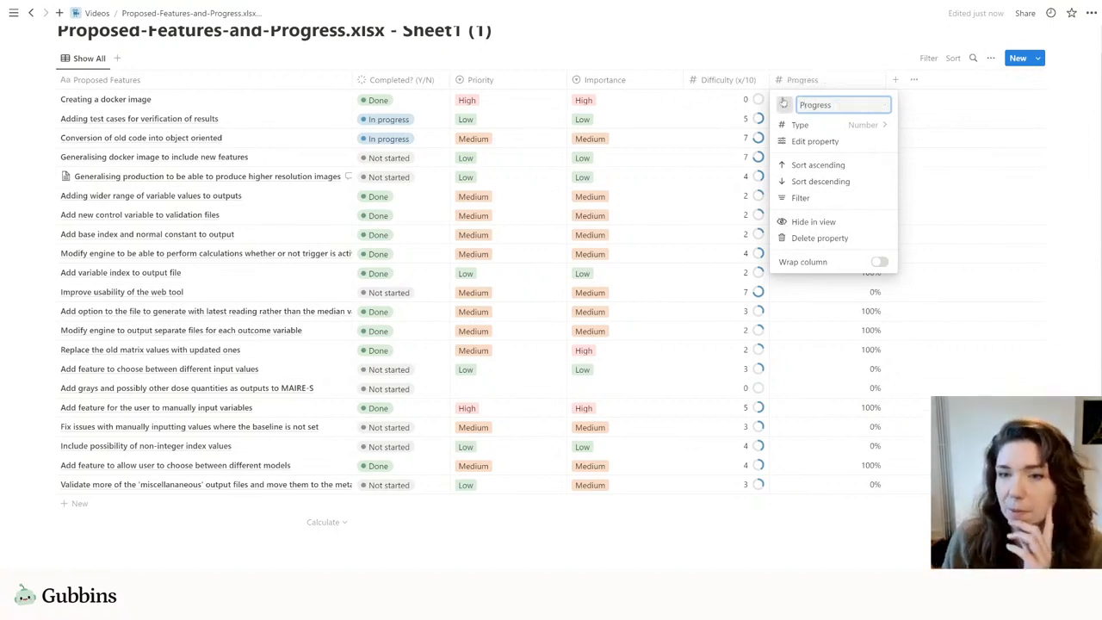
# Display the Progress values as green bars with the number hidden
pyautogui.click(814, 141)
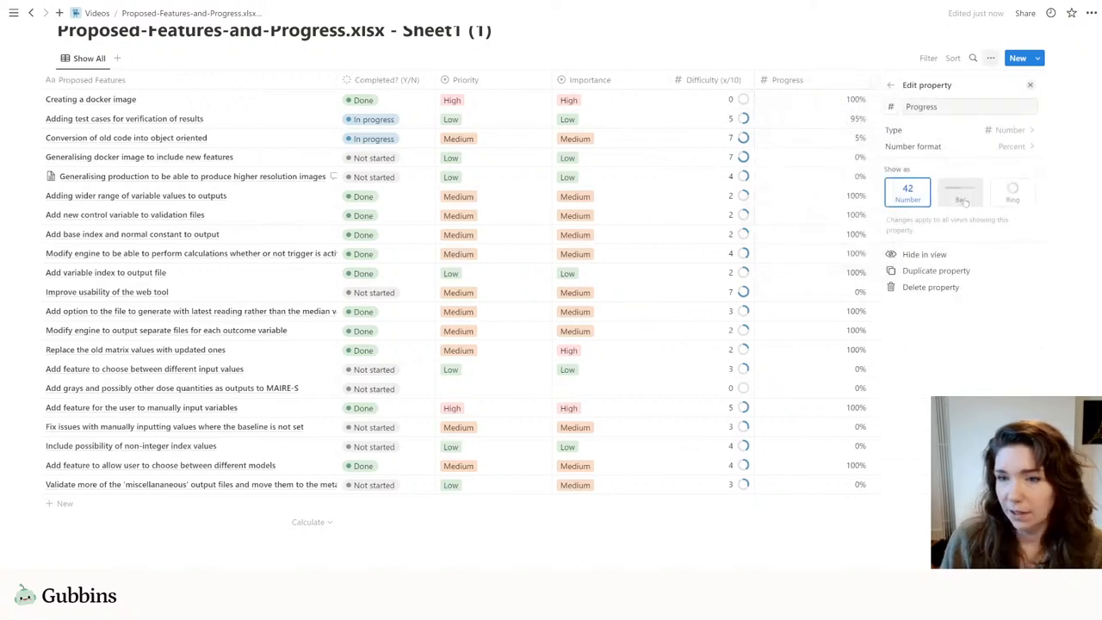
pyautogui.click(962, 199)
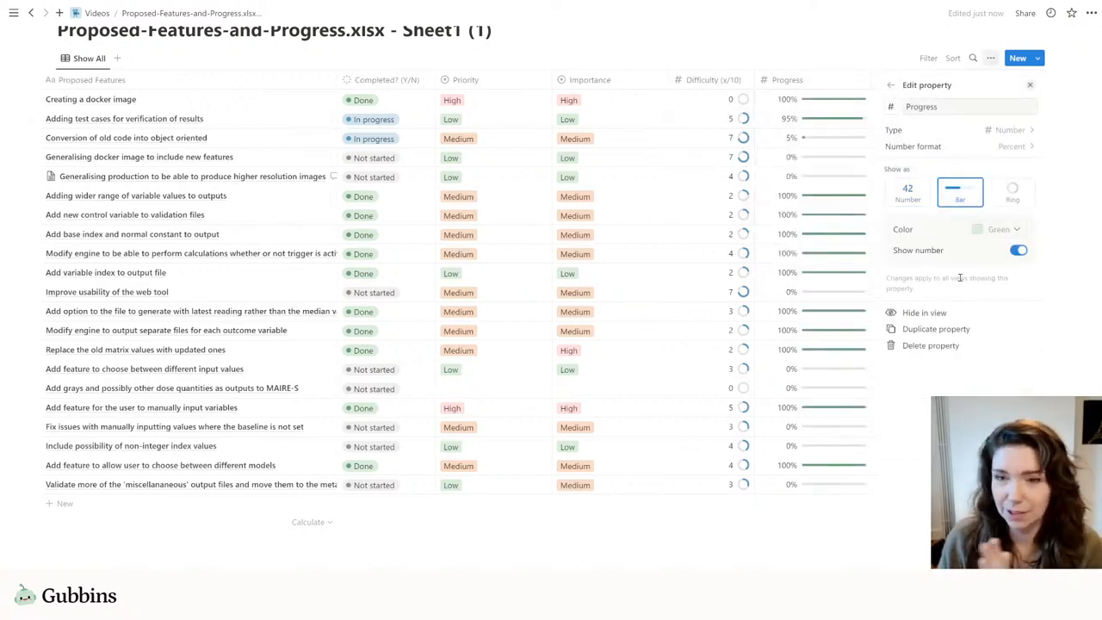
pyautogui.click(1019, 250)
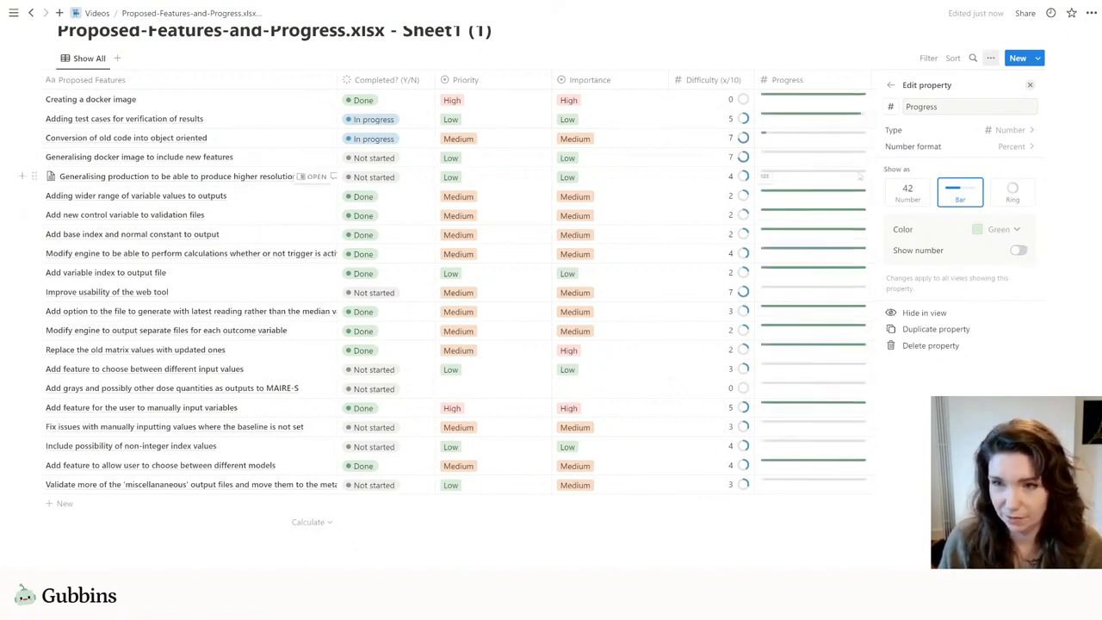
pyautogui.click(835, 101)
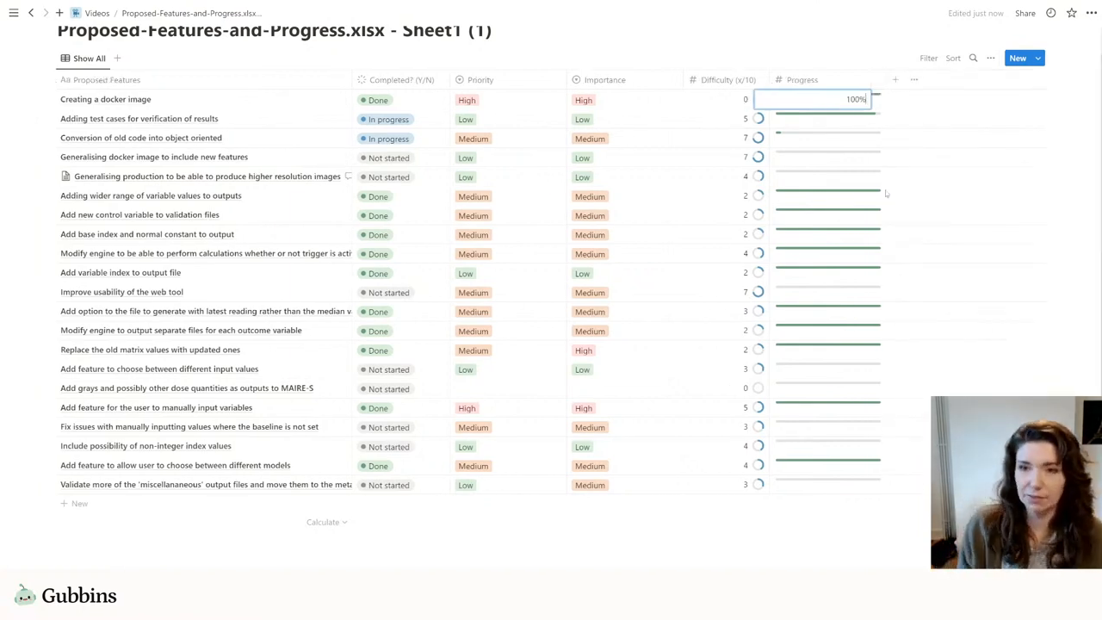
pyautogui.press('Return')
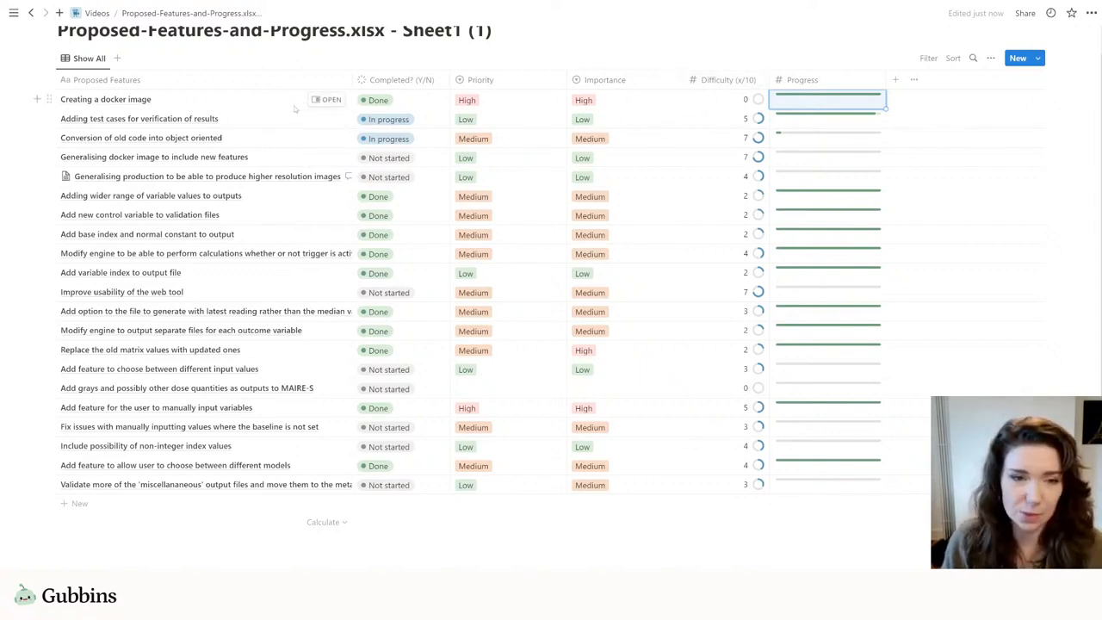
# Widen the Proposed Features column to fit its longest names and compare the table with the original spreadsheet in Google Sheets
pyautogui.moveTo(350, 79); pyautogui.dragTo(399, 80)
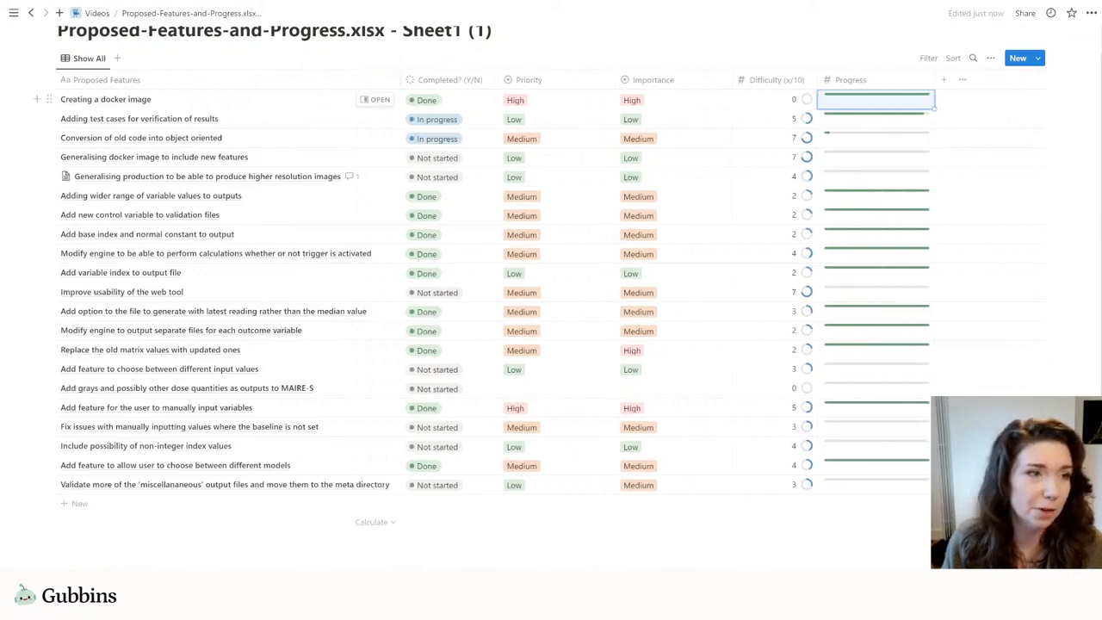
pyautogui.click(27, 36)
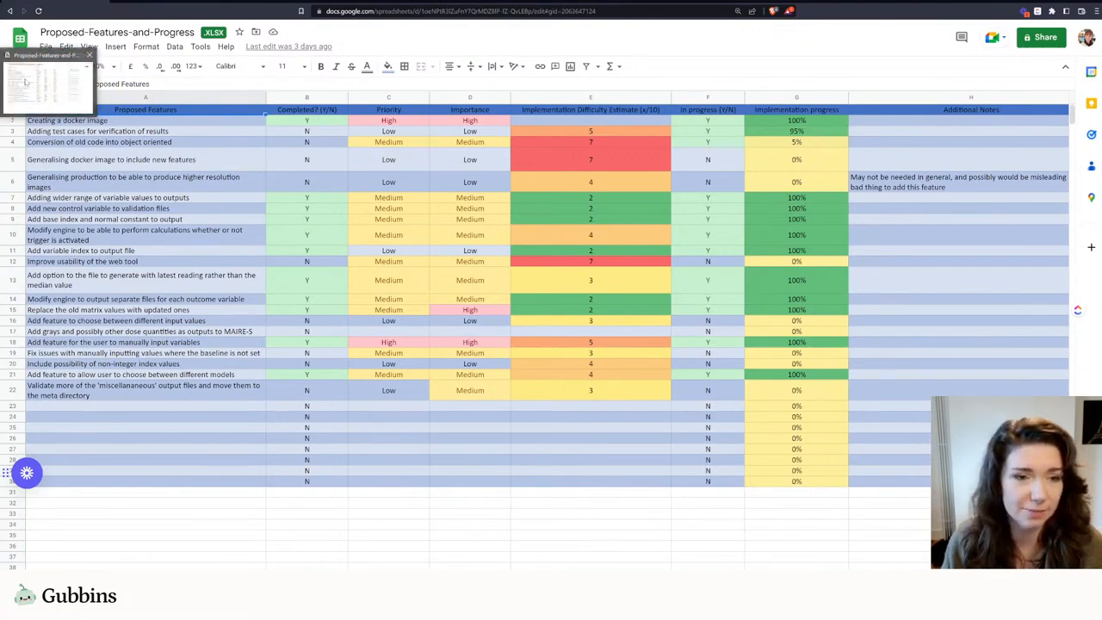
pyautogui.click(47, 97)
pyautogui.scroll(2, 680, 551)
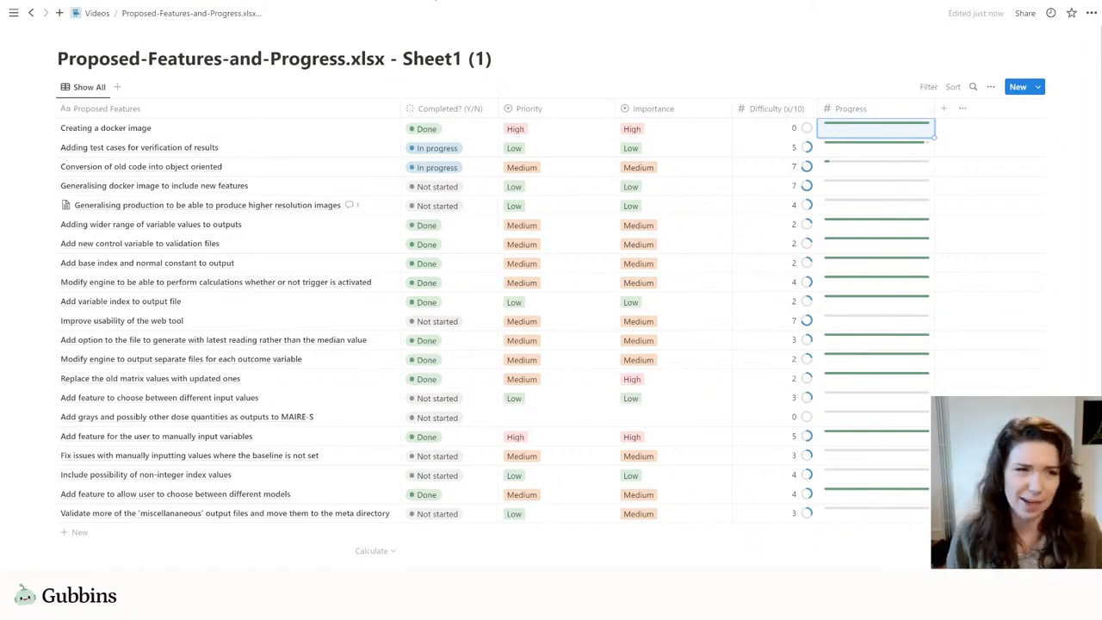
# Add a Board view of the database grouped by Completed? (Y/N) with coloured columns
pyautogui.click(117, 87)
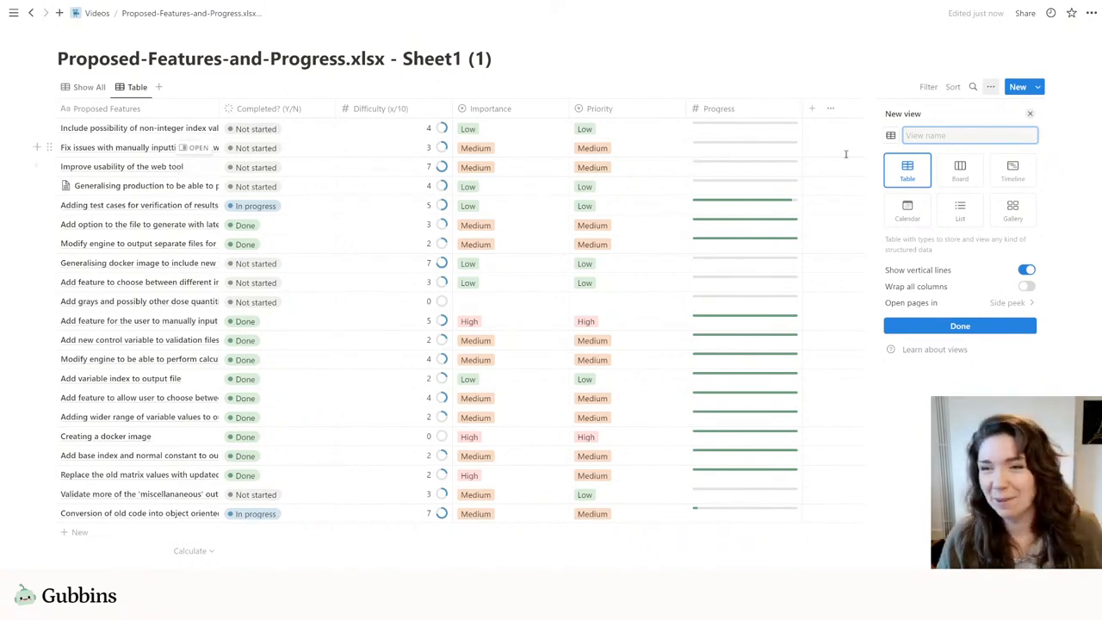
pyautogui.click(970, 171)
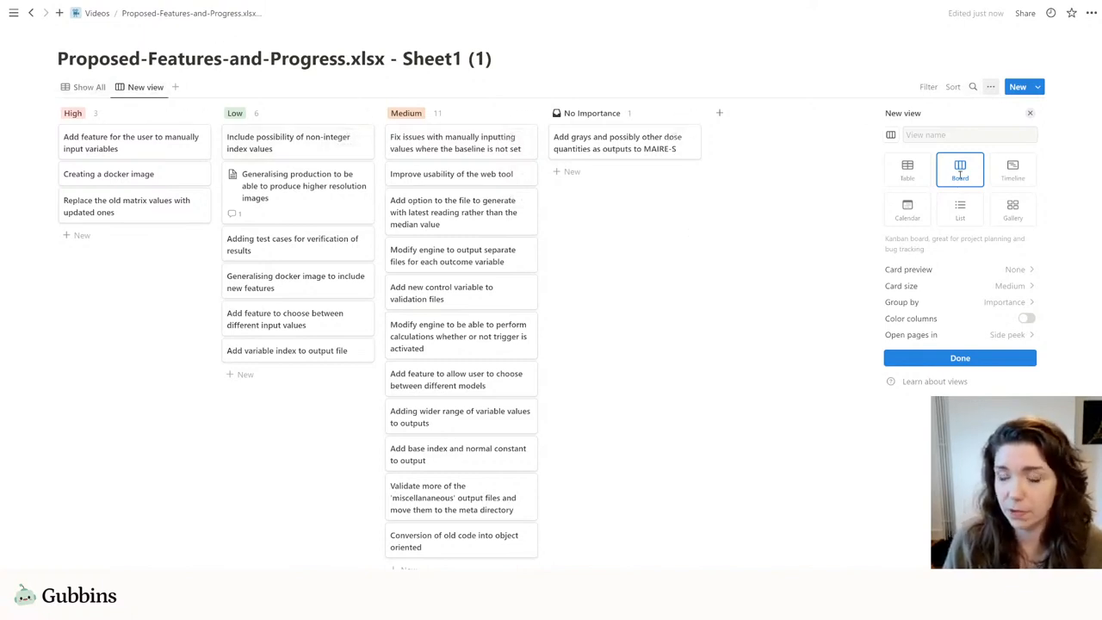
pyautogui.click(1007, 301)
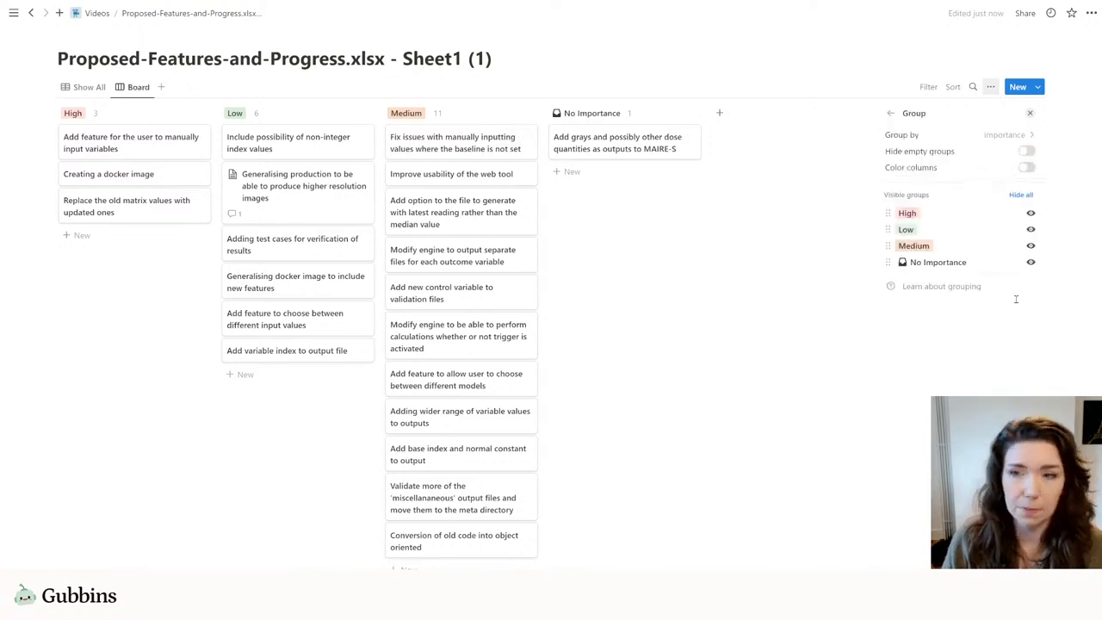
pyautogui.click(1014, 134)
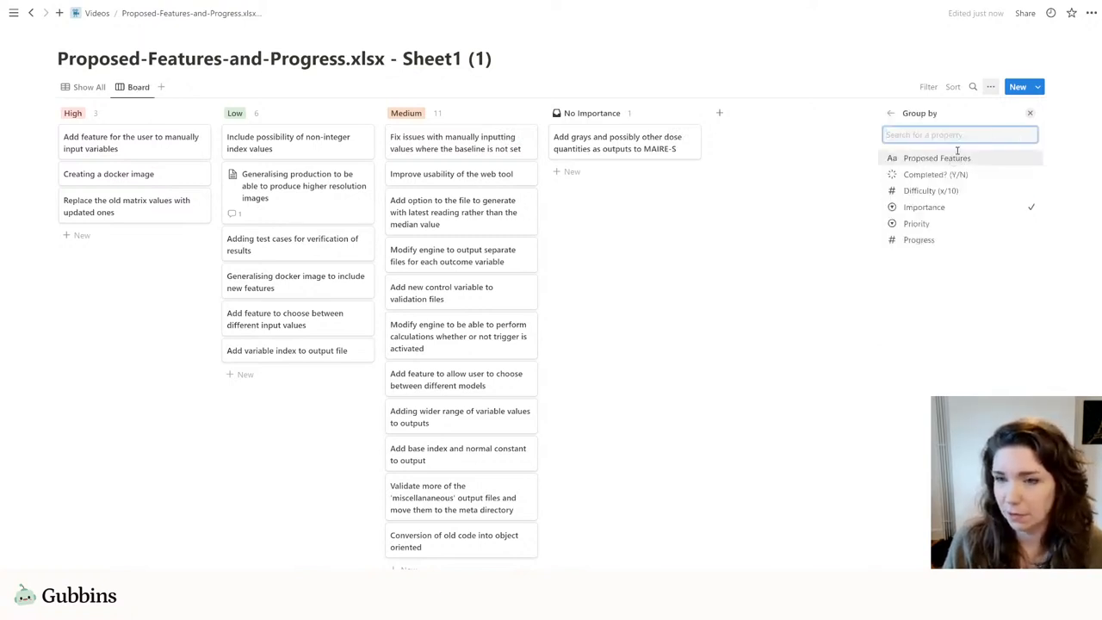
pyautogui.click(947, 175)
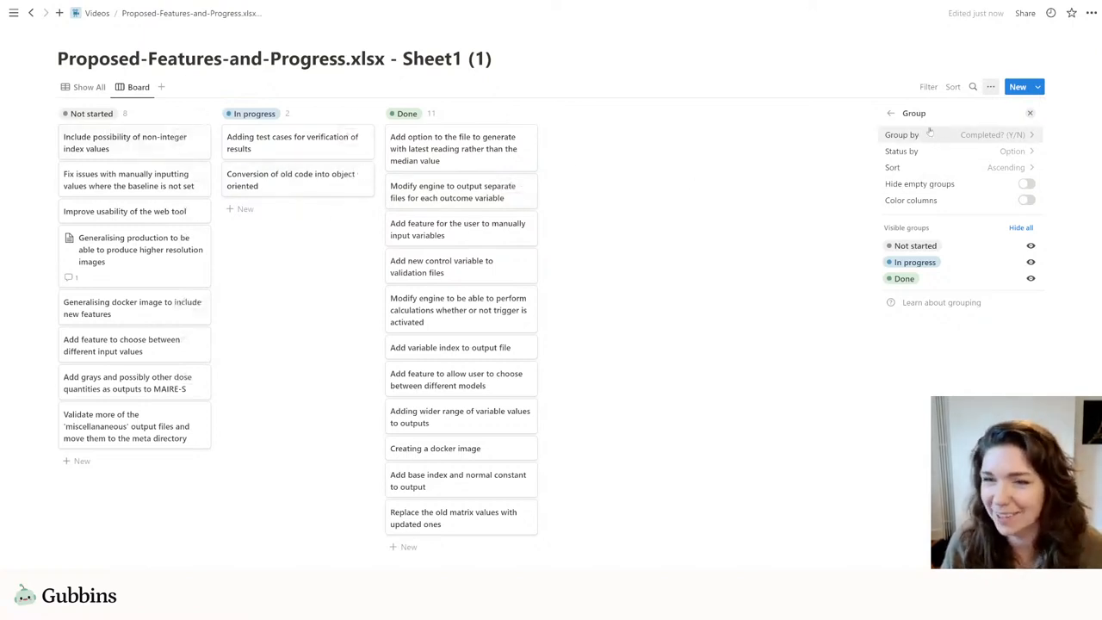
pyautogui.click(1026, 200)
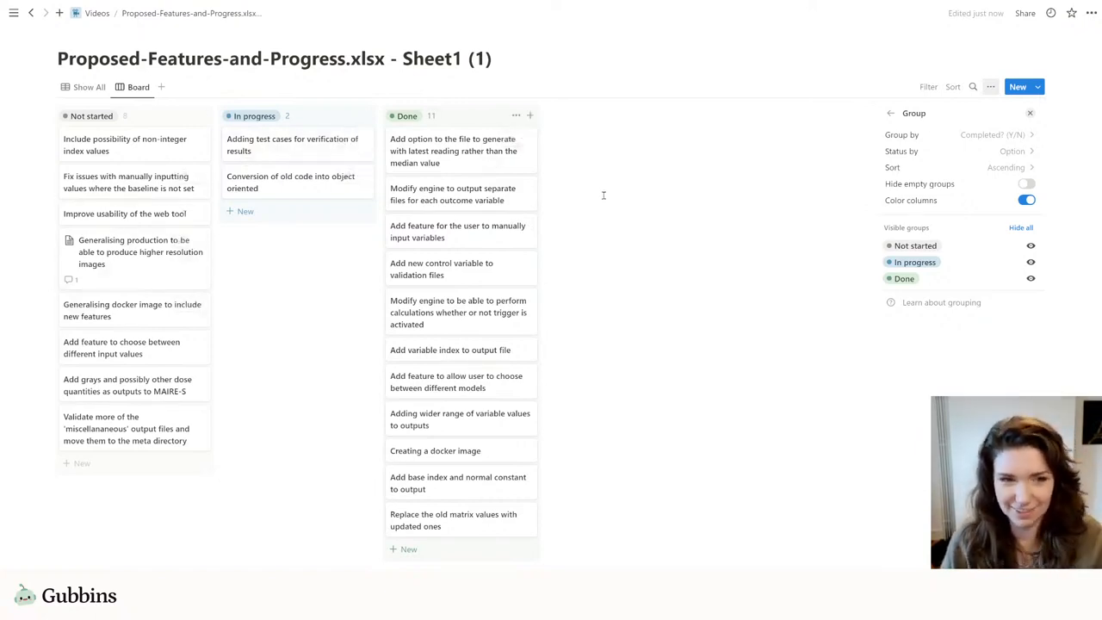
# Show the Progress, Difficulty (x/10), Importance and Priority properties on the board cards
pyautogui.click(889, 114)
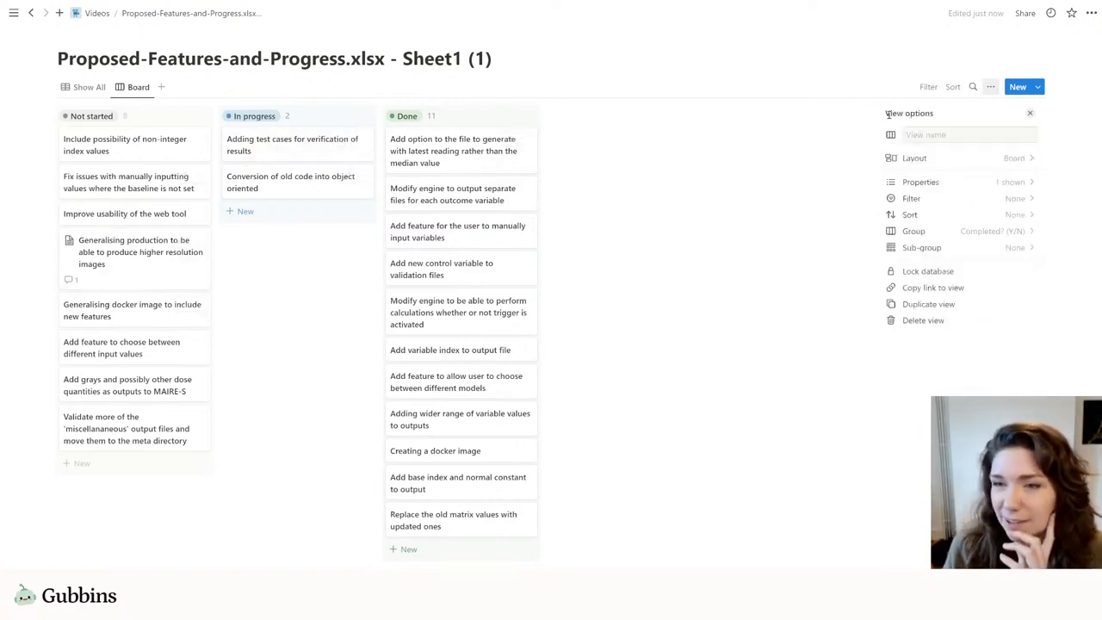
pyautogui.click(1032, 186)
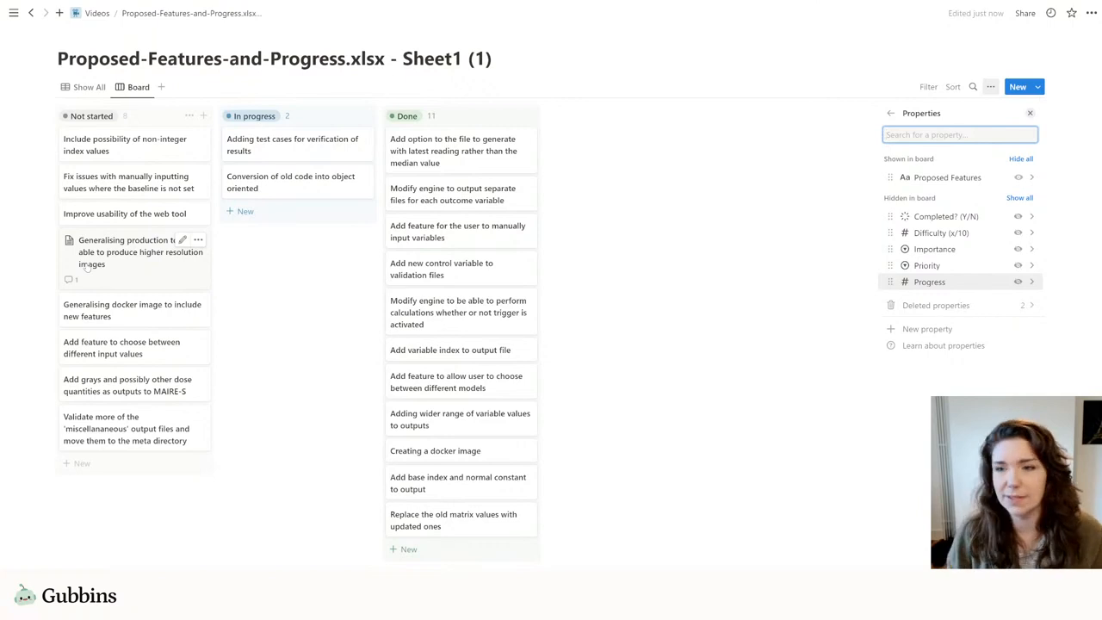
pyautogui.click(1016, 284)
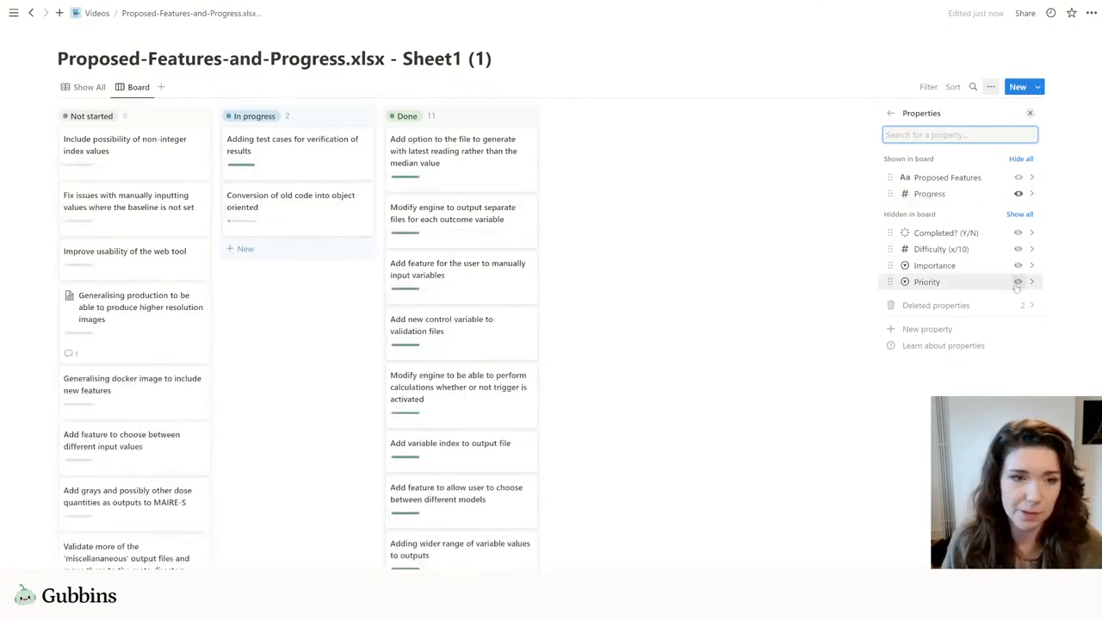
pyautogui.click(1017, 249)
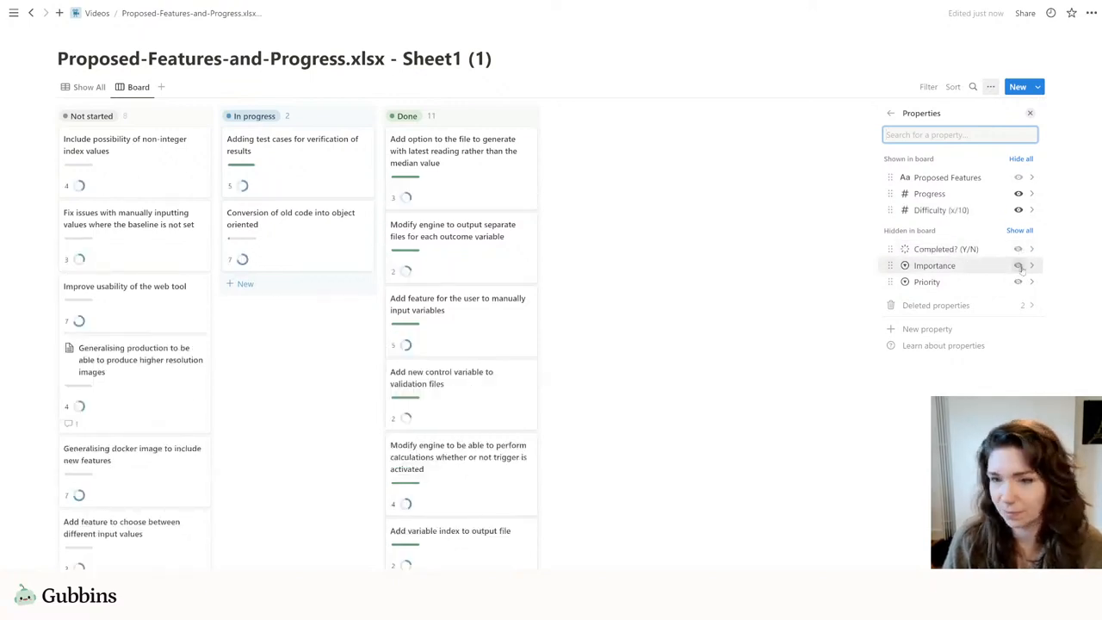
pyautogui.click(1018, 266)
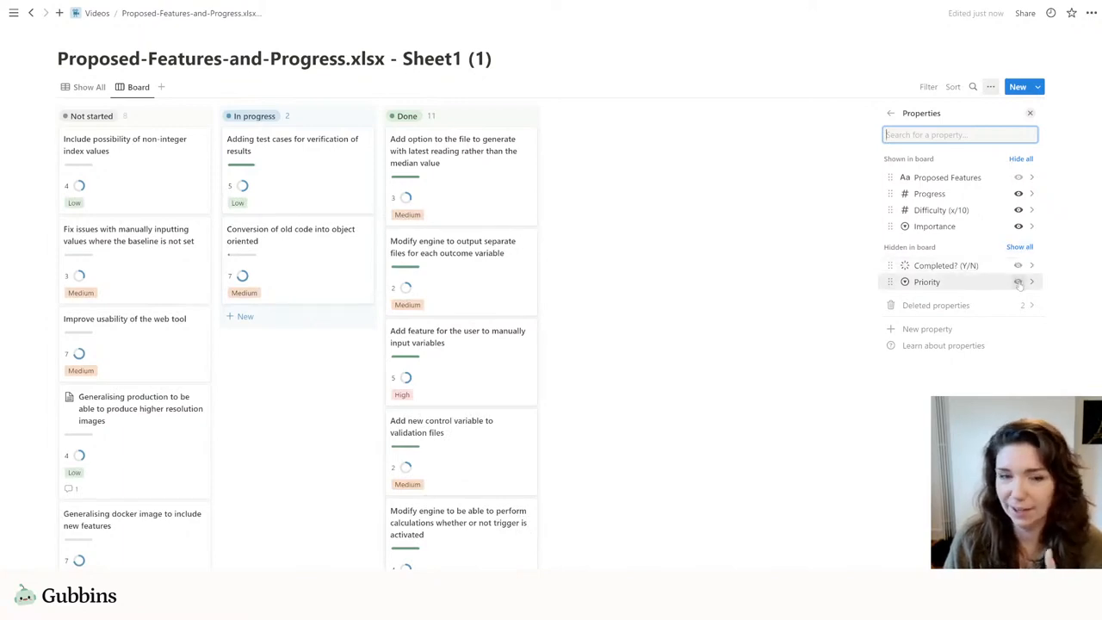
pyautogui.click(1018, 282)
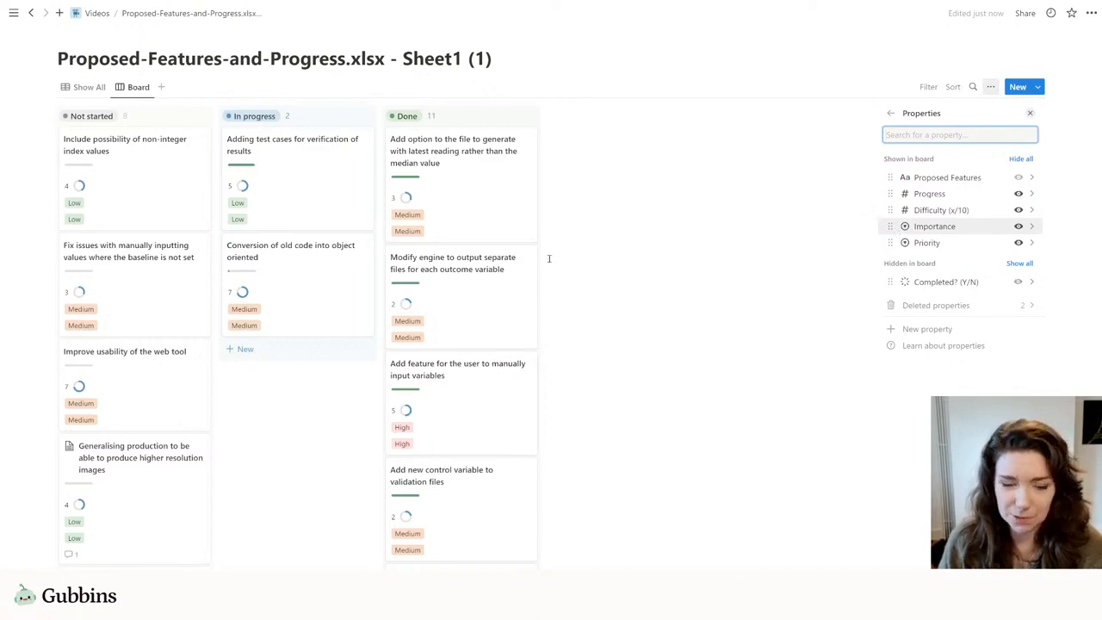
# Recheck the Show All table, sort the Board view by Priority ascending and save the sort for everyone
pyautogui.click(84, 87)
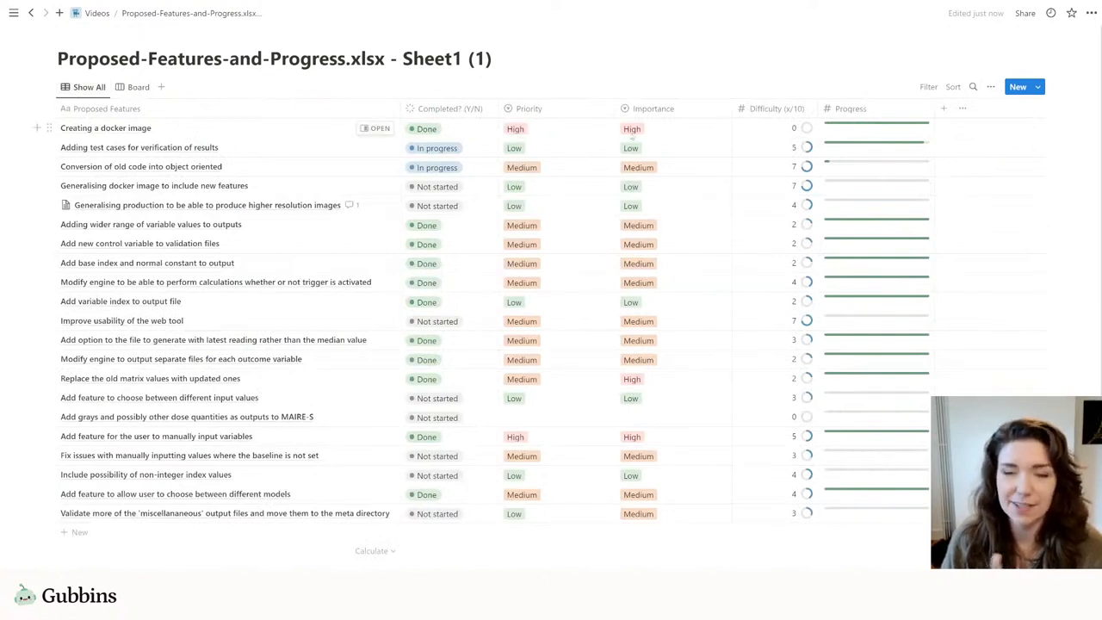
pyautogui.click(135, 87)
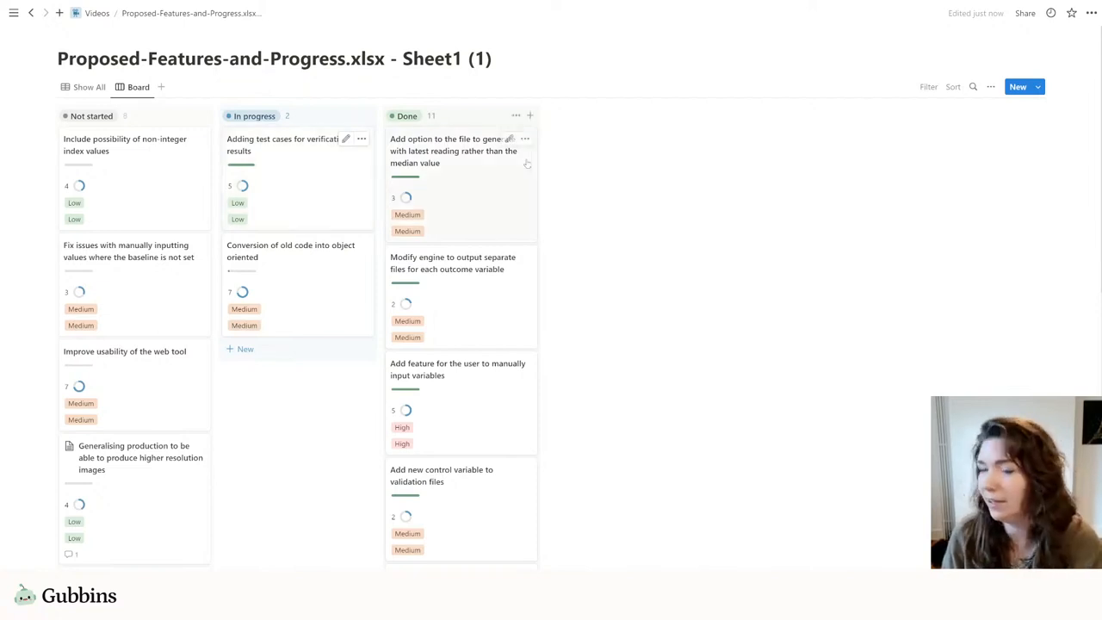
pyautogui.click(991, 88)
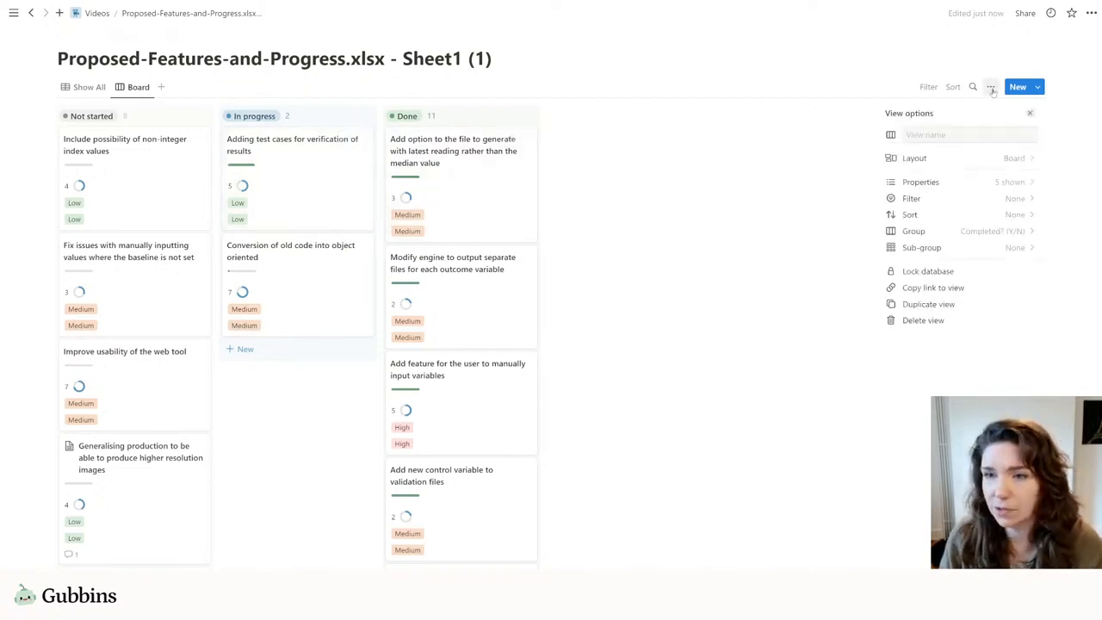
pyautogui.click(938, 215)
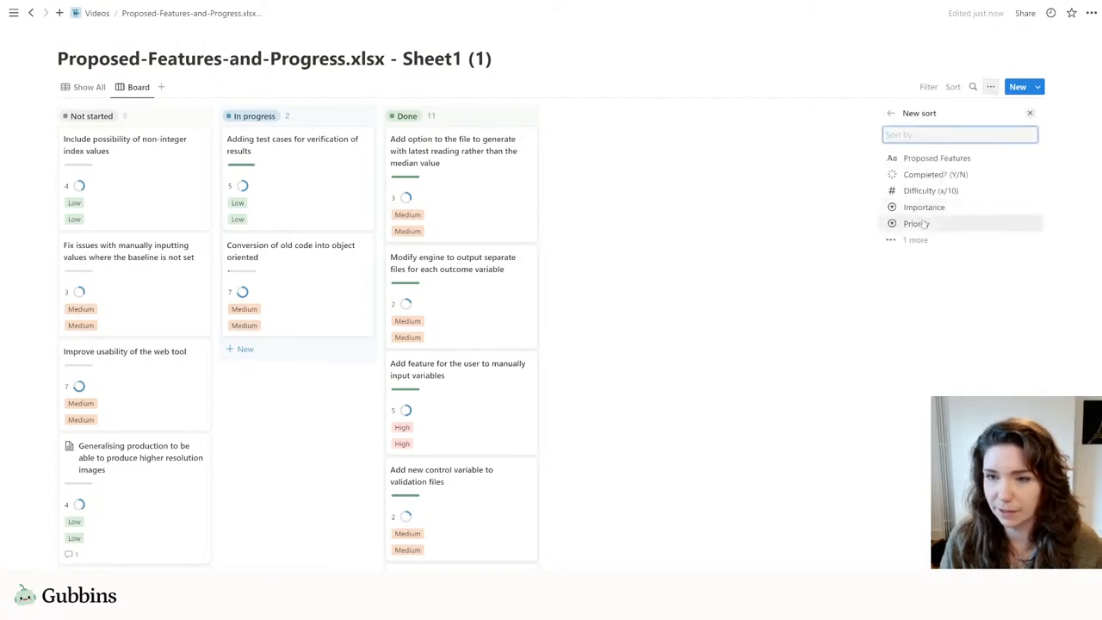
pyautogui.click(917, 224)
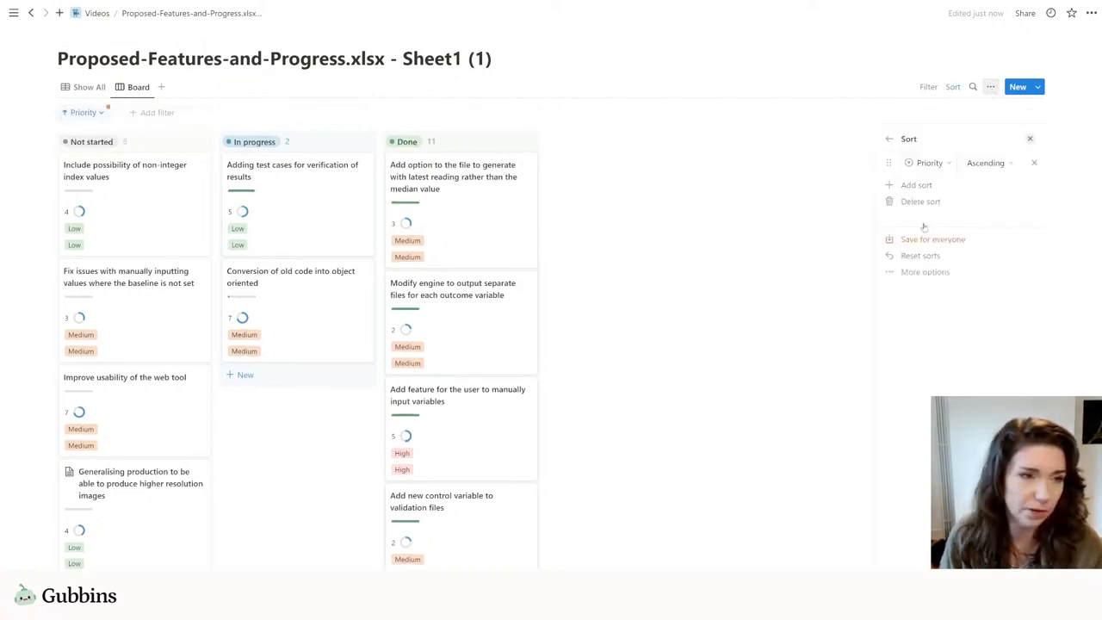
pyautogui.click(638, 254)
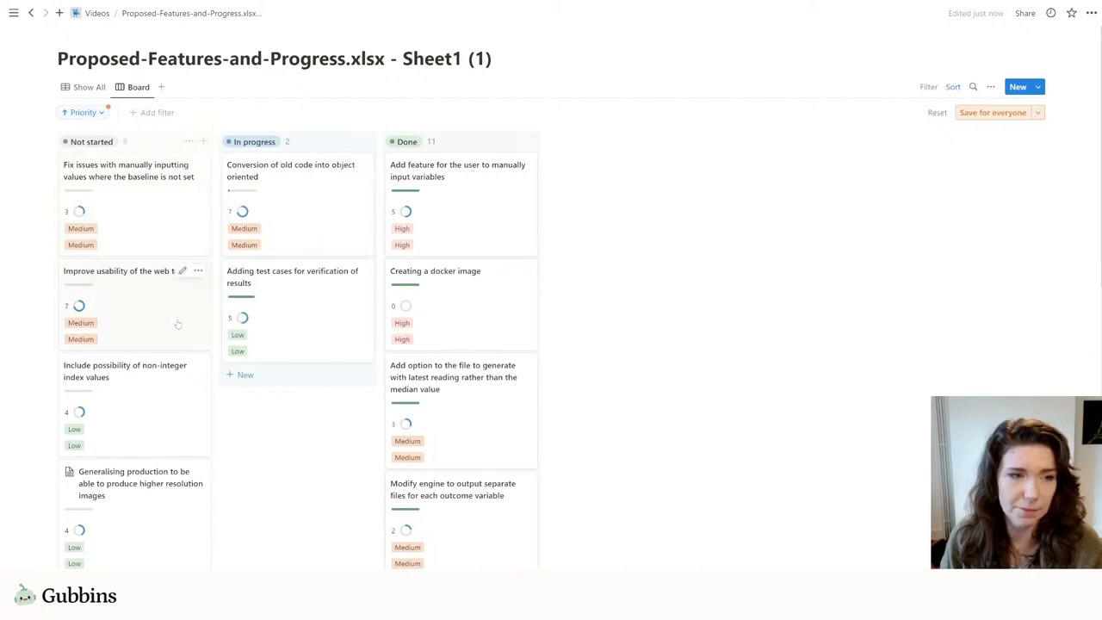
pyautogui.click(976, 113)
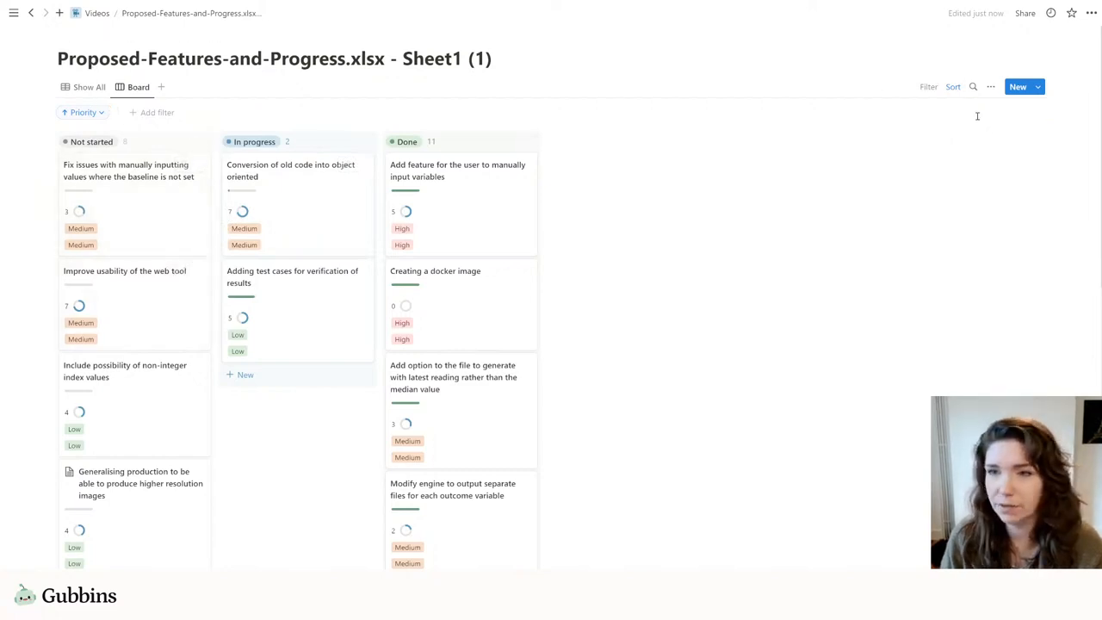
# Delete the Priority property from the database in the Show All table
pyautogui.click(85, 90)
pyautogui.click(588, 110)
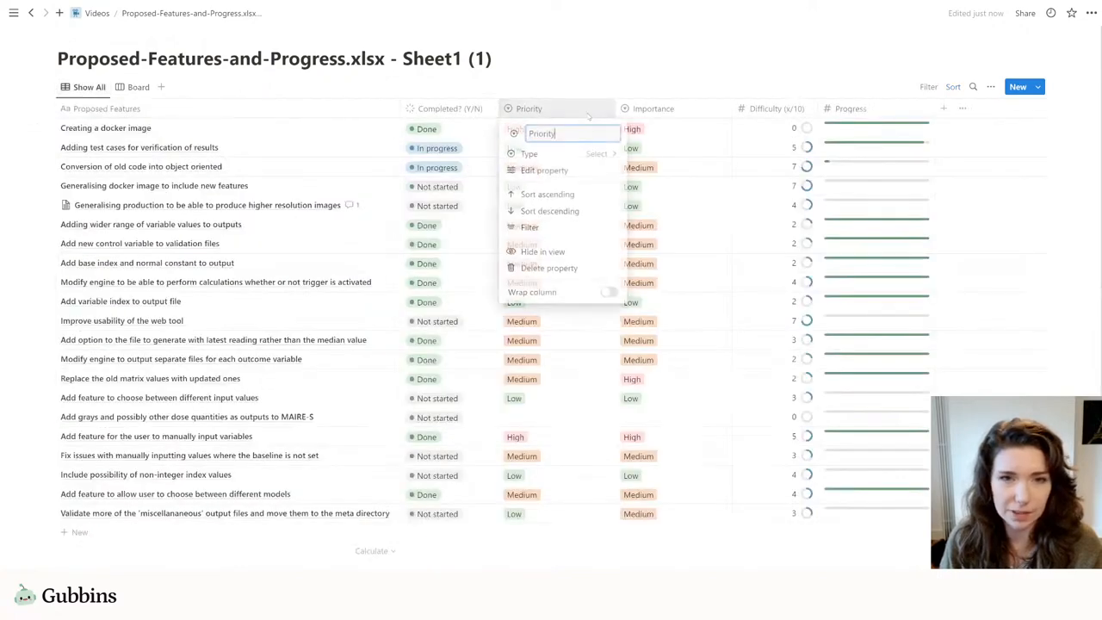
pyautogui.click(549, 267)
pyautogui.click(553, 330)
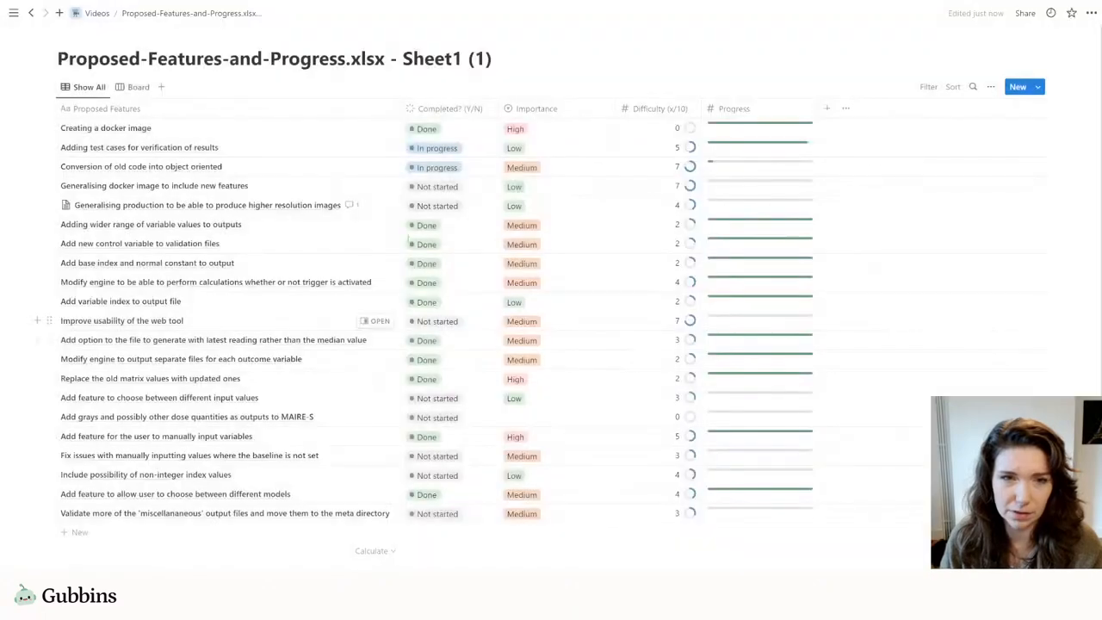
# On the board, move the "Include possibility of non-integer index values" card below "Improve usability of the web tool" within Not started
pyautogui.click(131, 87)
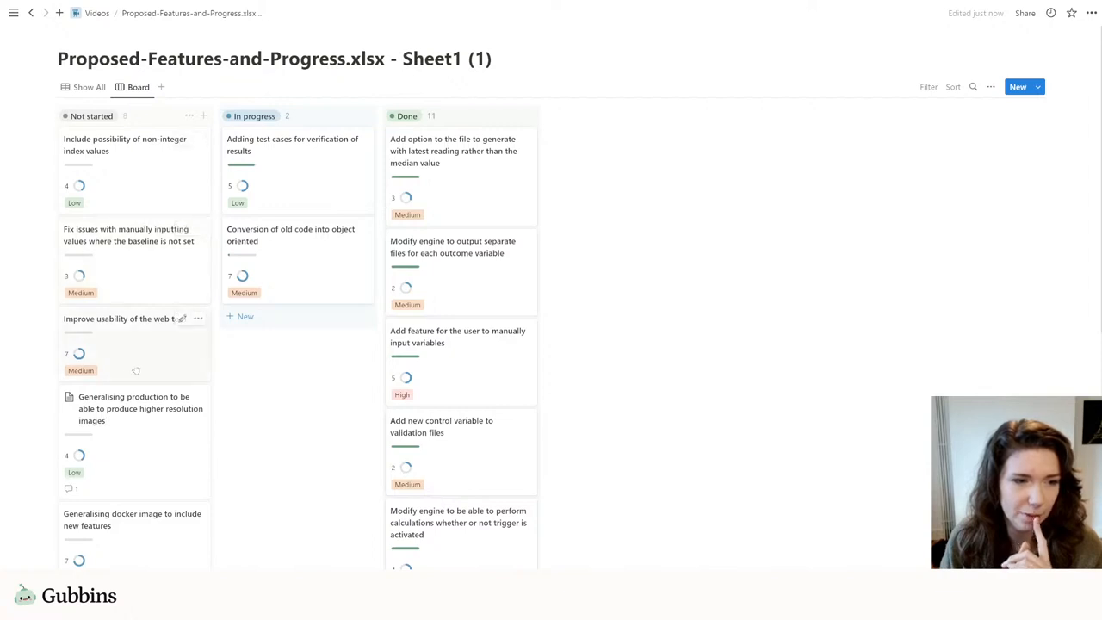
pyautogui.moveTo(146, 168); pyautogui.dragTo(153, 375)
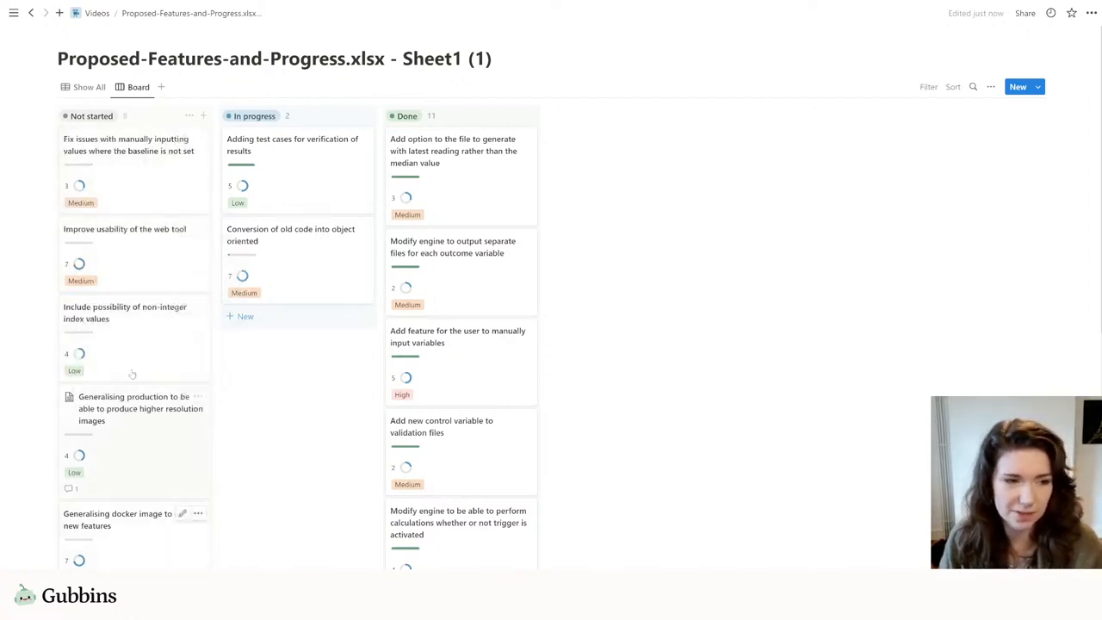
pyautogui.scroll(-3, 138, 468)
pyautogui.scroll(3, 138, 469)
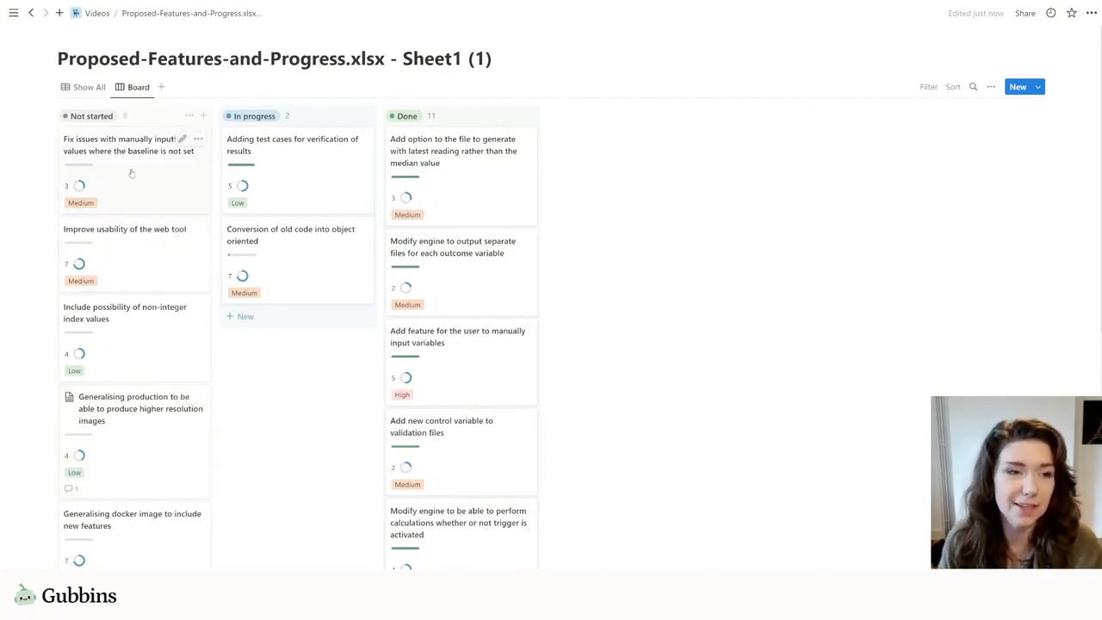
# Try moving the card about manually inputting values to In progress, return it to Not started, and glance at the original spreadsheet
pyautogui.moveTo(113, 169); pyautogui.dragTo(284, 142)
pyautogui.moveTo(312, 177); pyautogui.dragTo(185, 142)
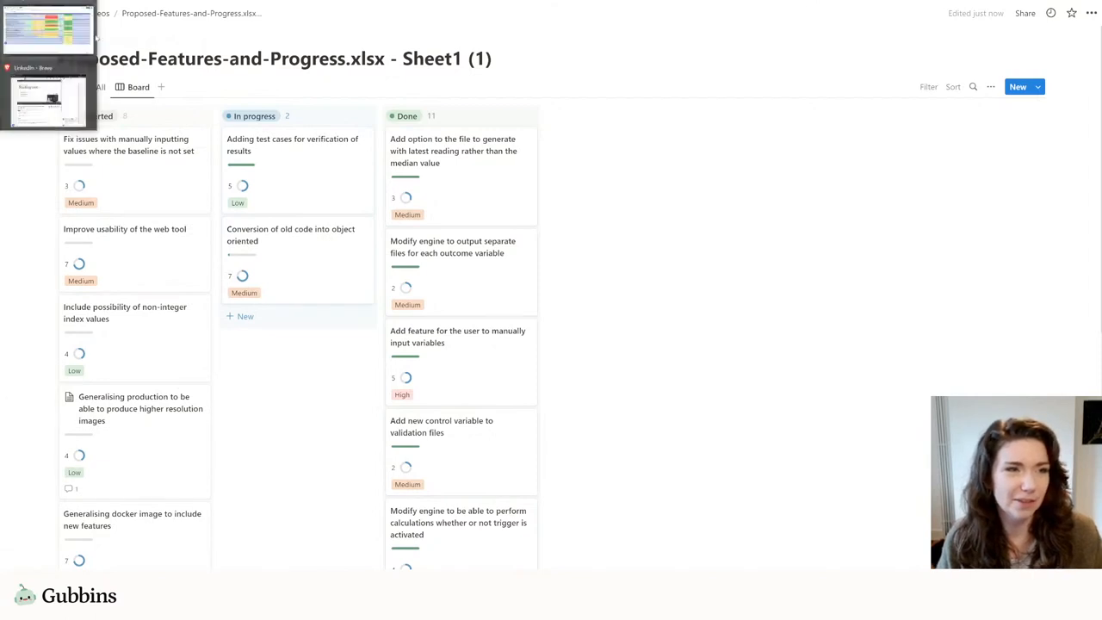
pyautogui.click(45, 29)
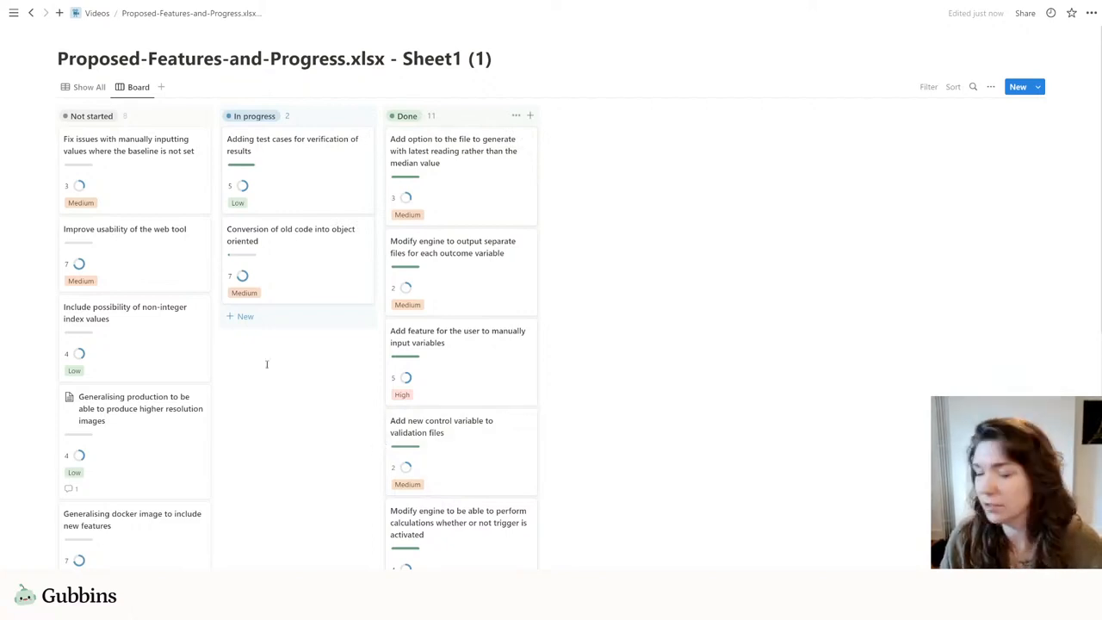
# Add a Formula property named "Difficulty formula" to the Show All table
pyautogui.click(84, 87)
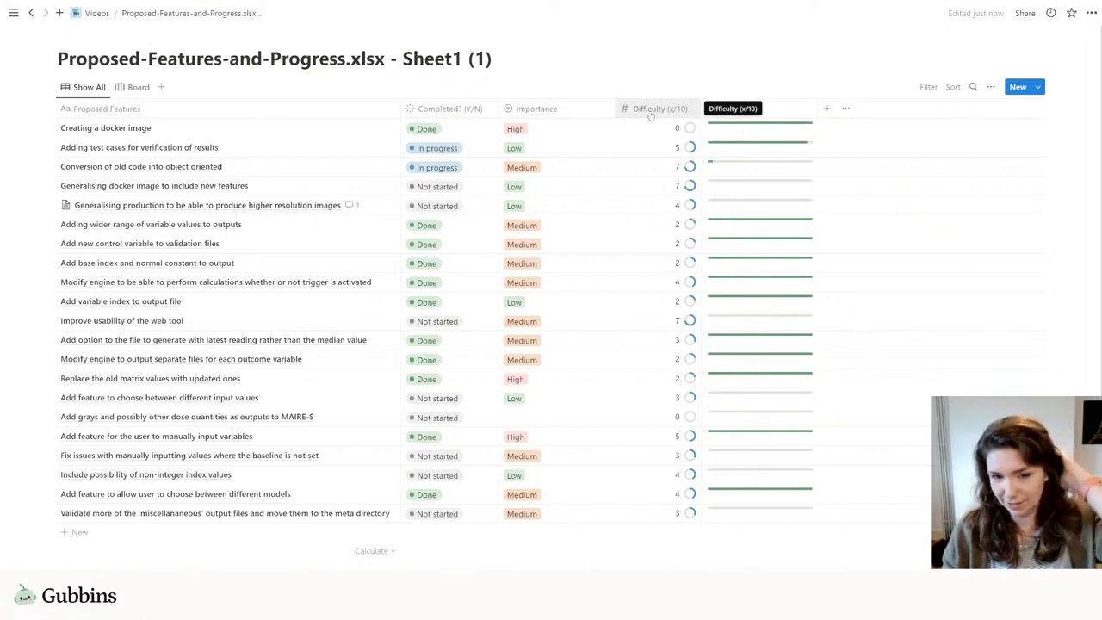
pyautogui.click(826, 111)
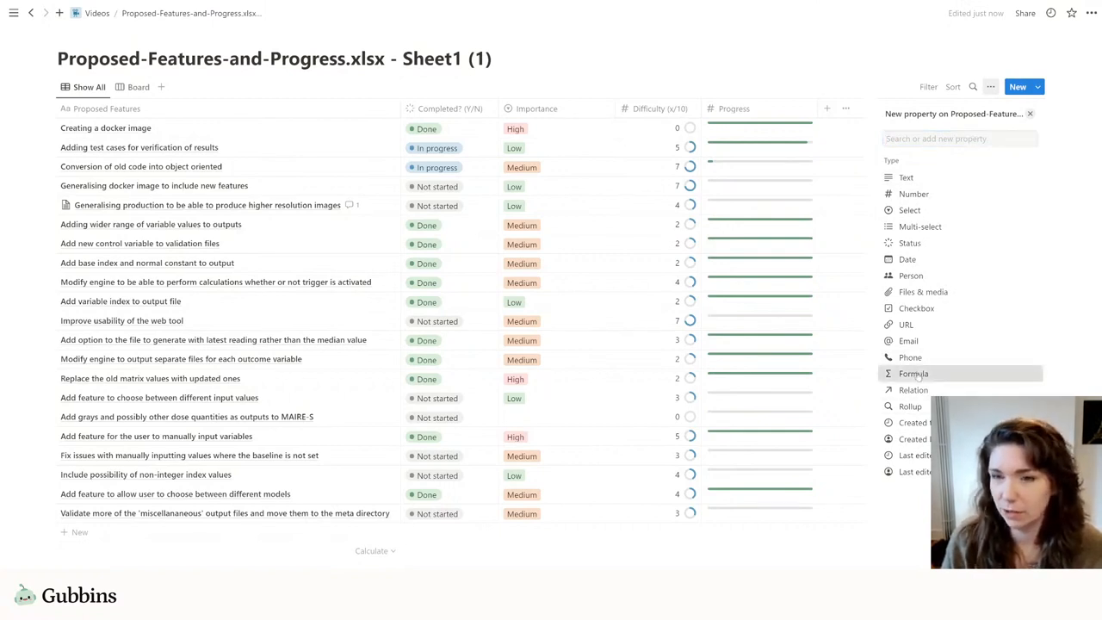
pyautogui.click(913, 374)
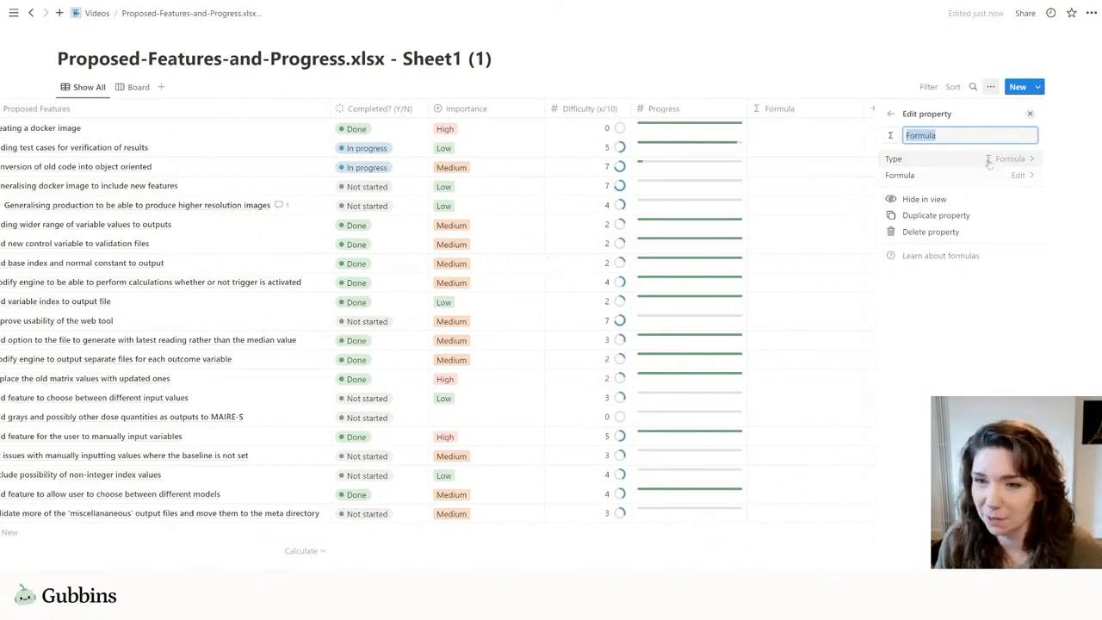
pyautogui.write('Di')
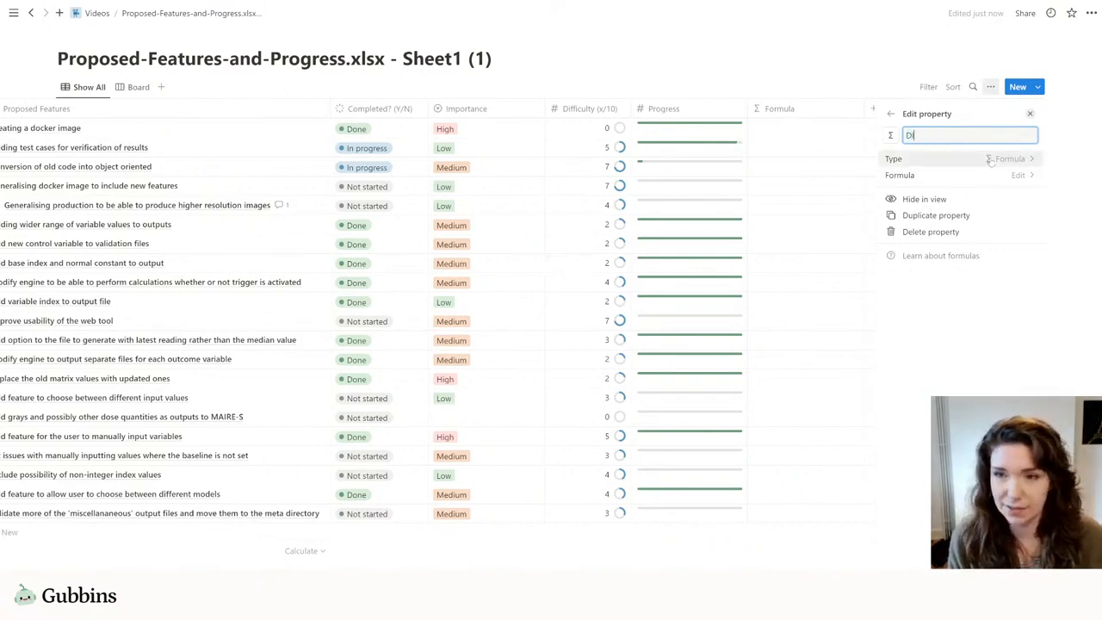
pyautogui.write('ffi')
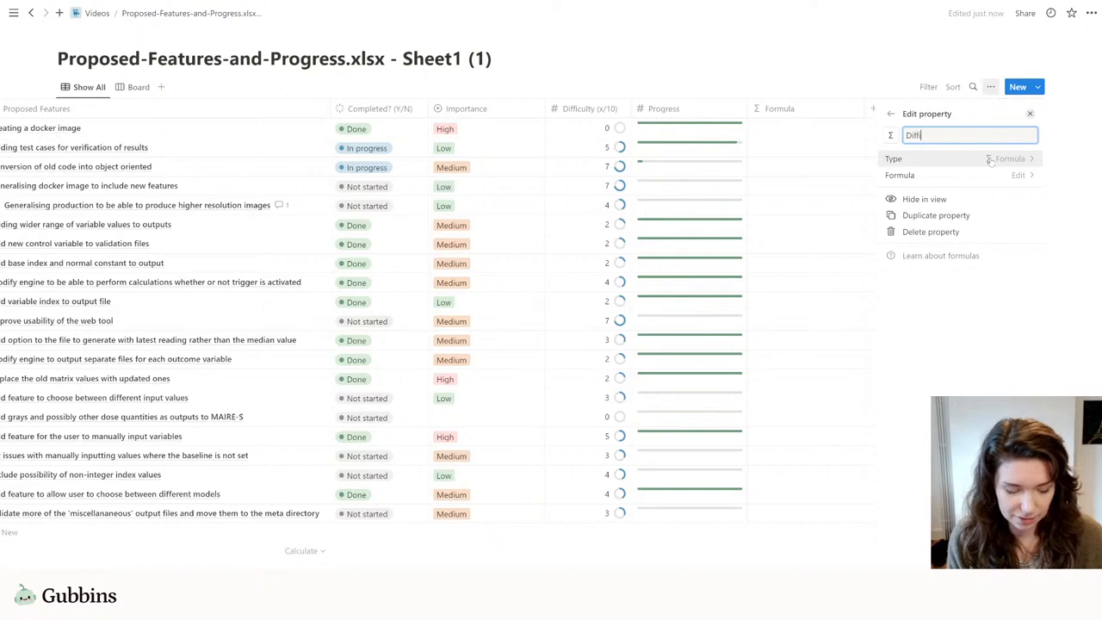
pyautogui.write('culty formula')
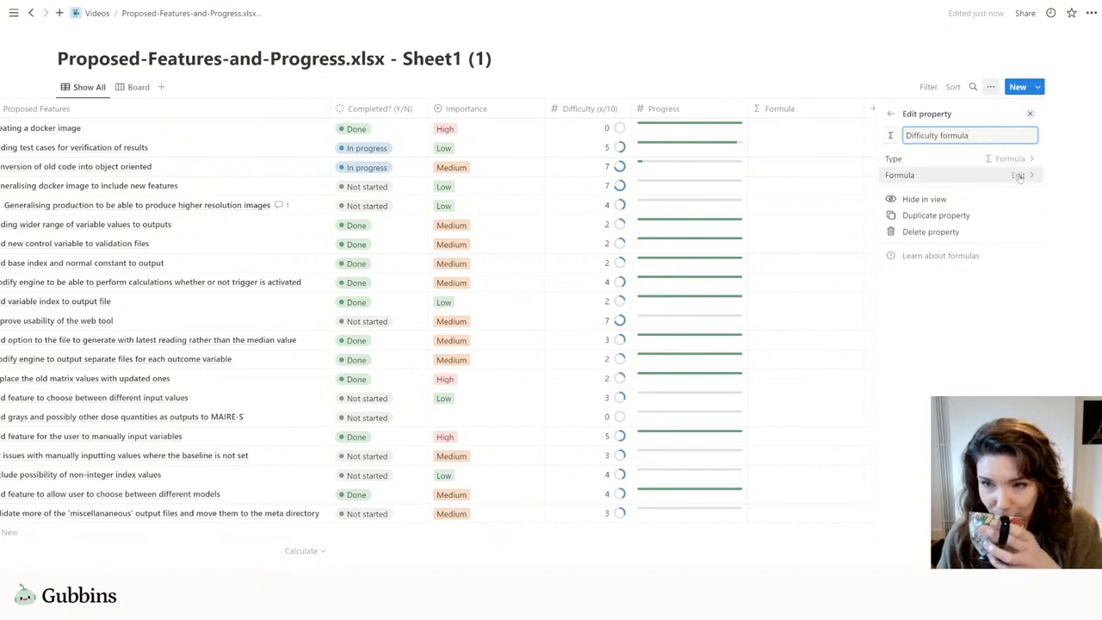
# Start the property's formula with a reference to Difficulty (x/10) and look up the syntax of the larger operator
pyautogui.click(1019, 175)
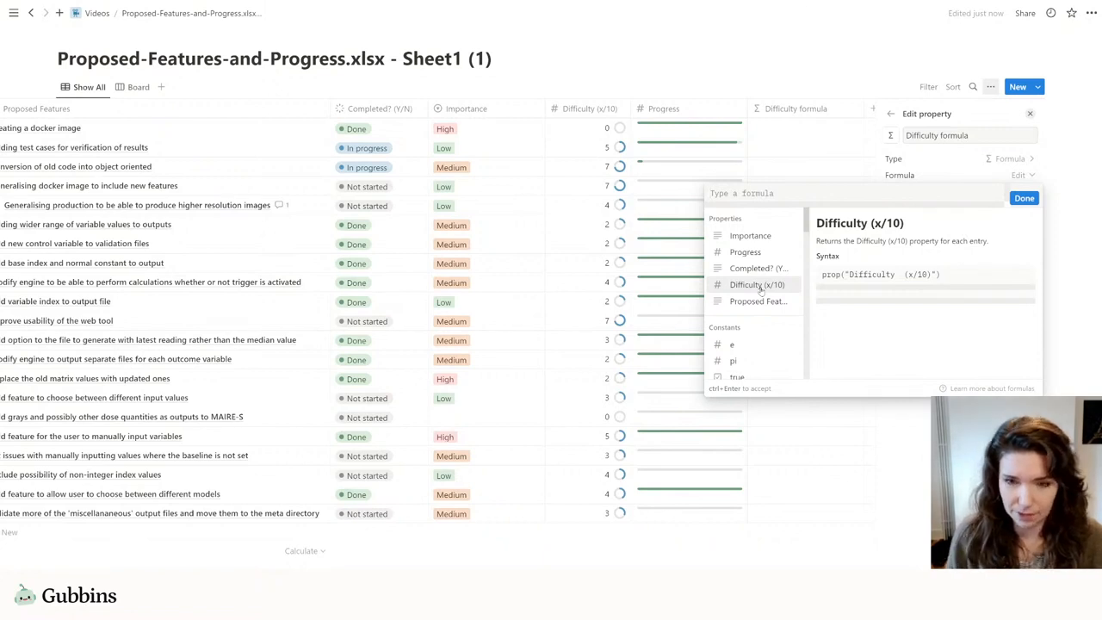
pyautogui.click(760, 287)
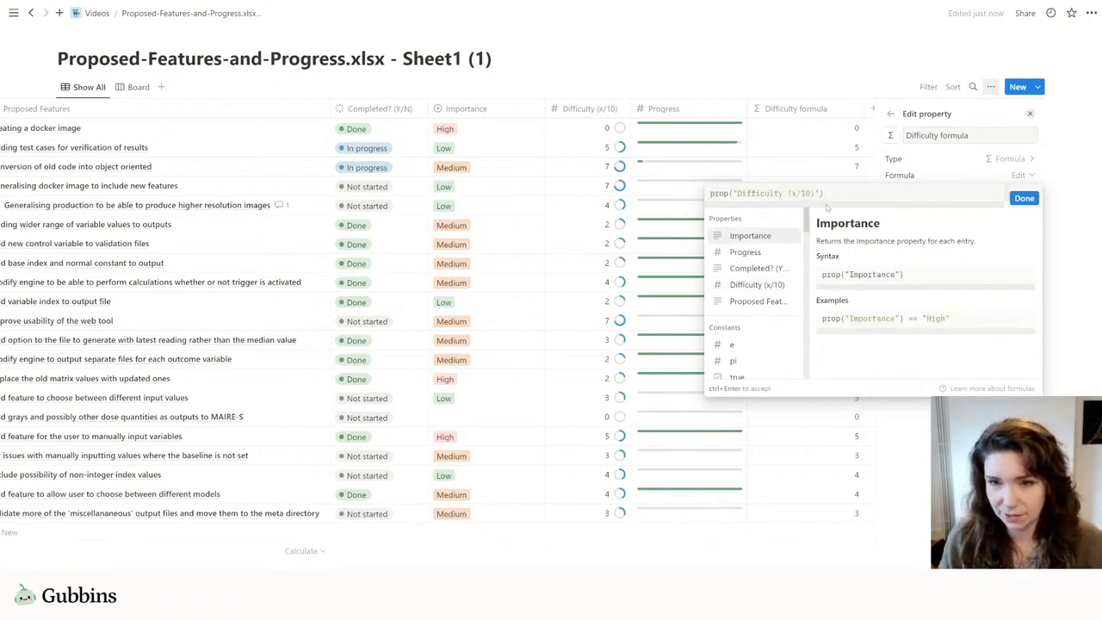
pyautogui.write('>')
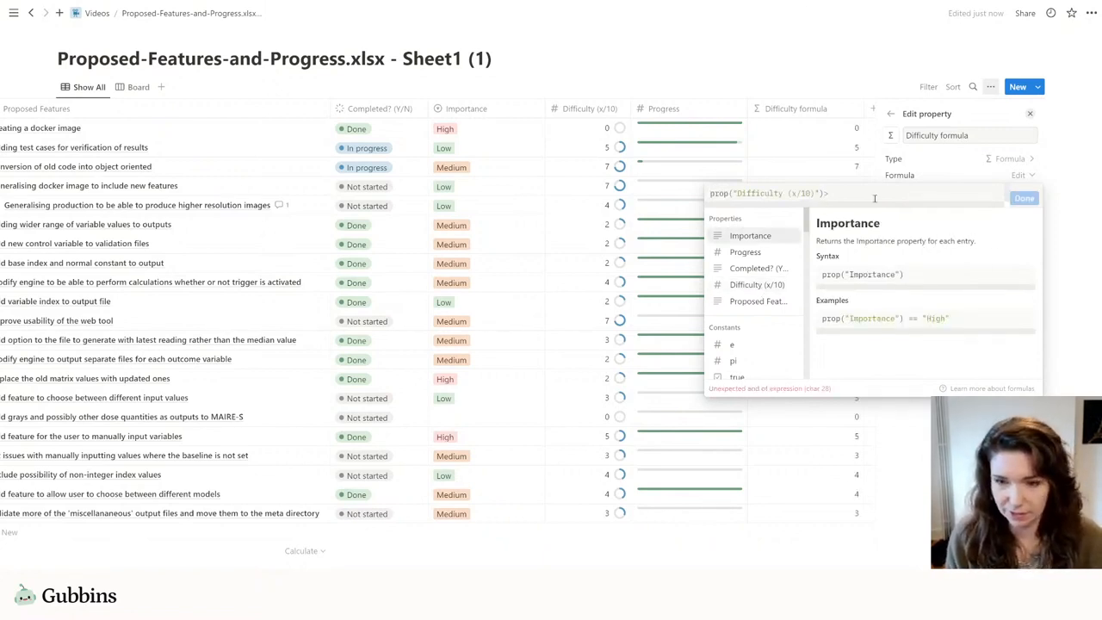
pyautogui.press('BackSpace')
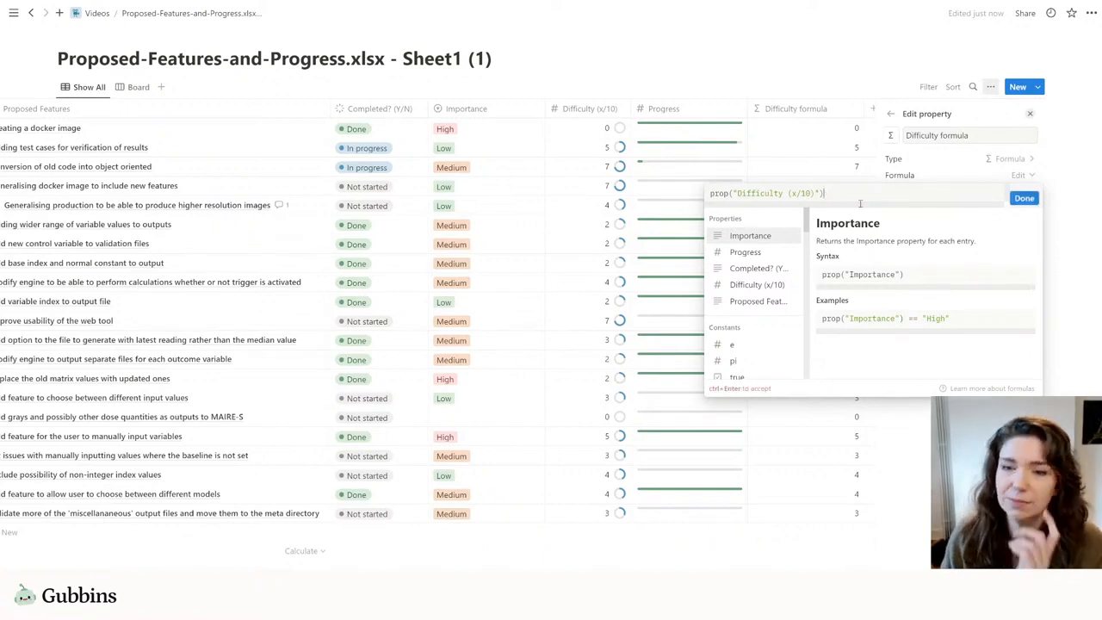
pyautogui.scroll(-5, 757, 289)
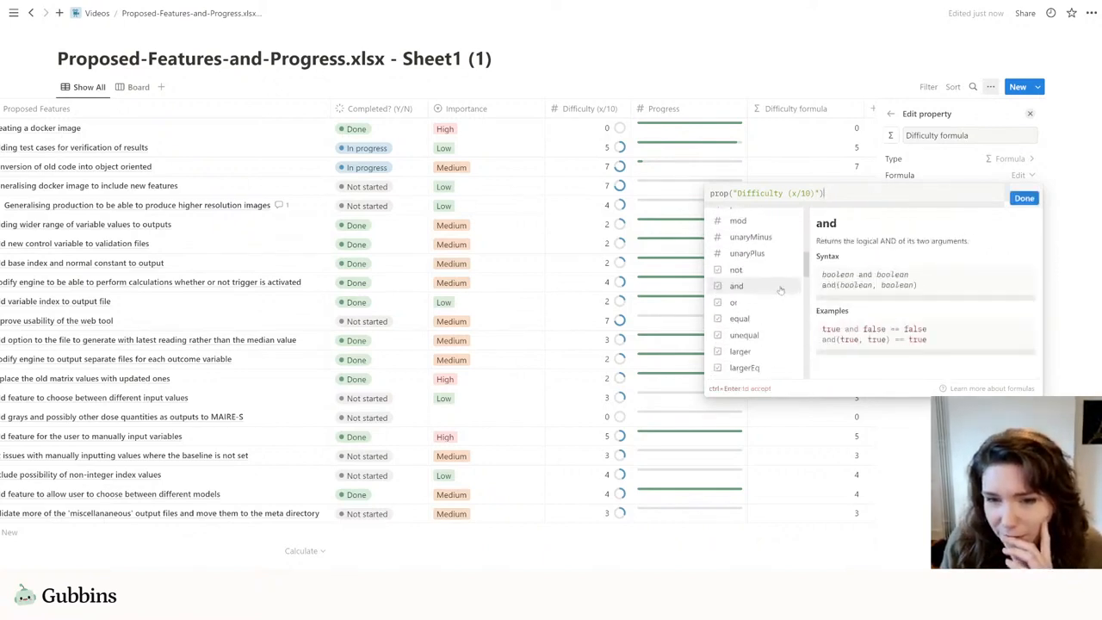
pyautogui.scroll(-1, 757, 301)
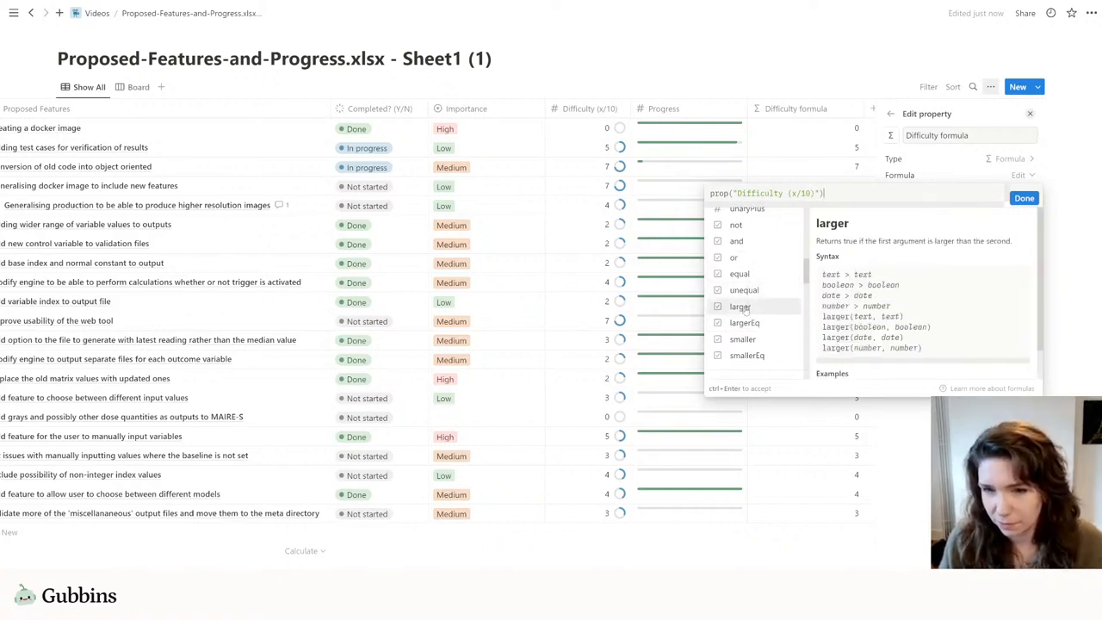
# Extend the formula to return "Very important" when Difficulty (x/10) is > 7 and "Not that important" otherwise
pyautogui.write('> ')
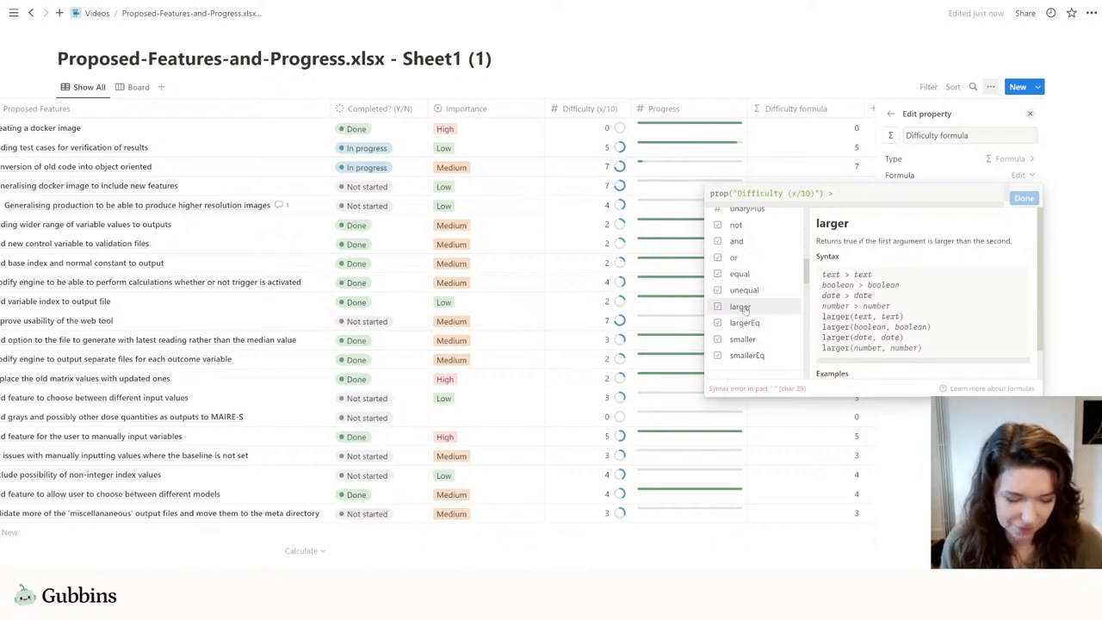
pyautogui.write('7 ?')
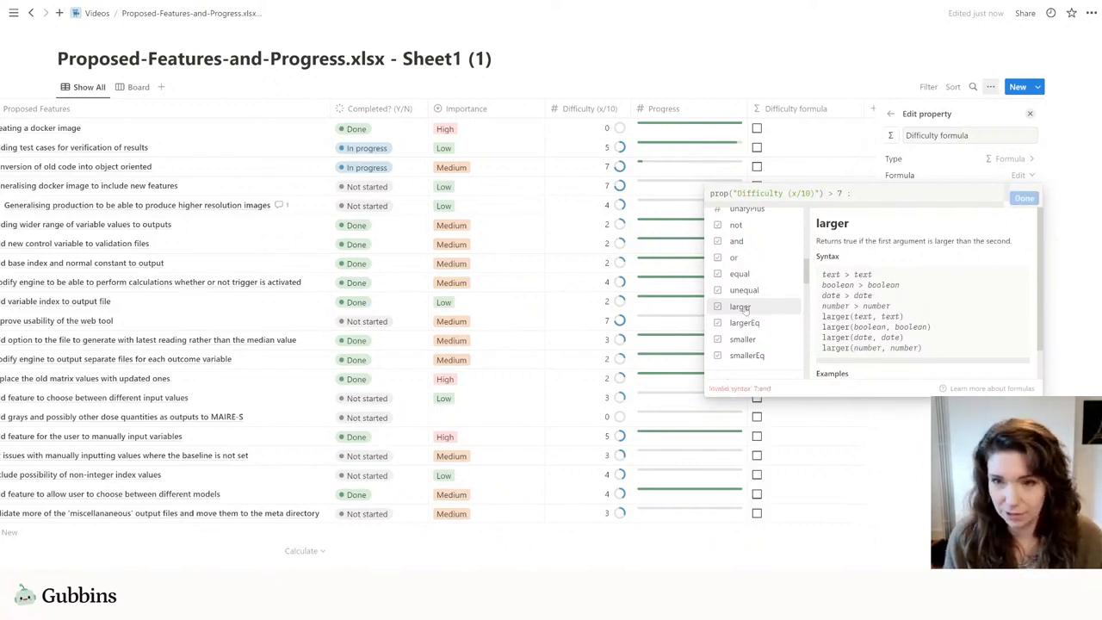
pyautogui.write(' "Very important"')
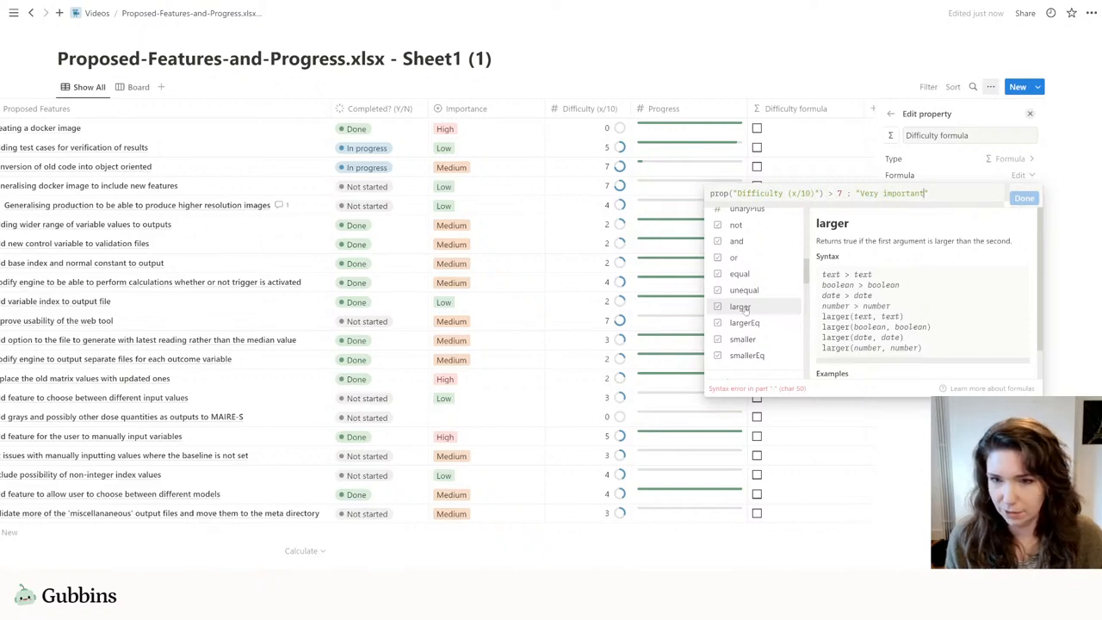
pyautogui.press('BackSpace')
pyautogui.write('? "Very important" ')
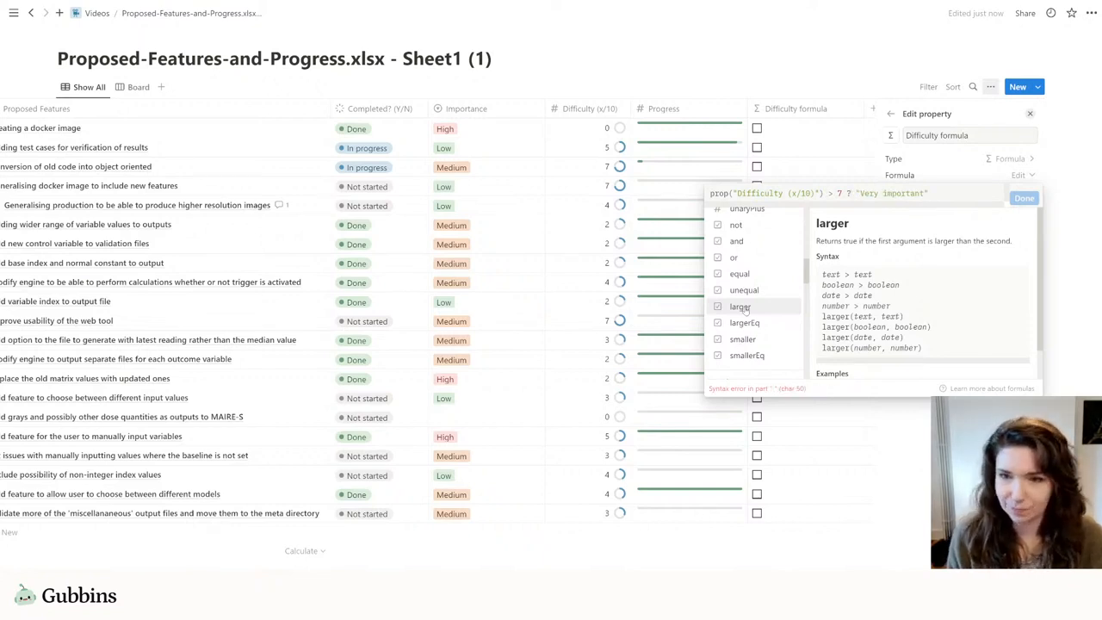
pyautogui.write(': ')
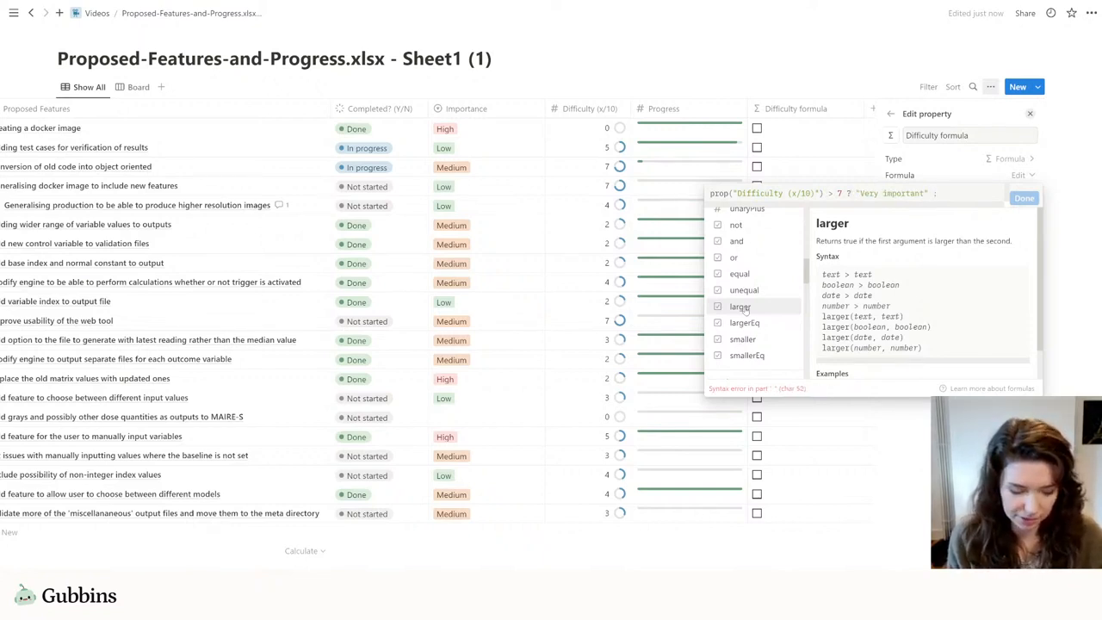
pyautogui.write('"Not that important"')
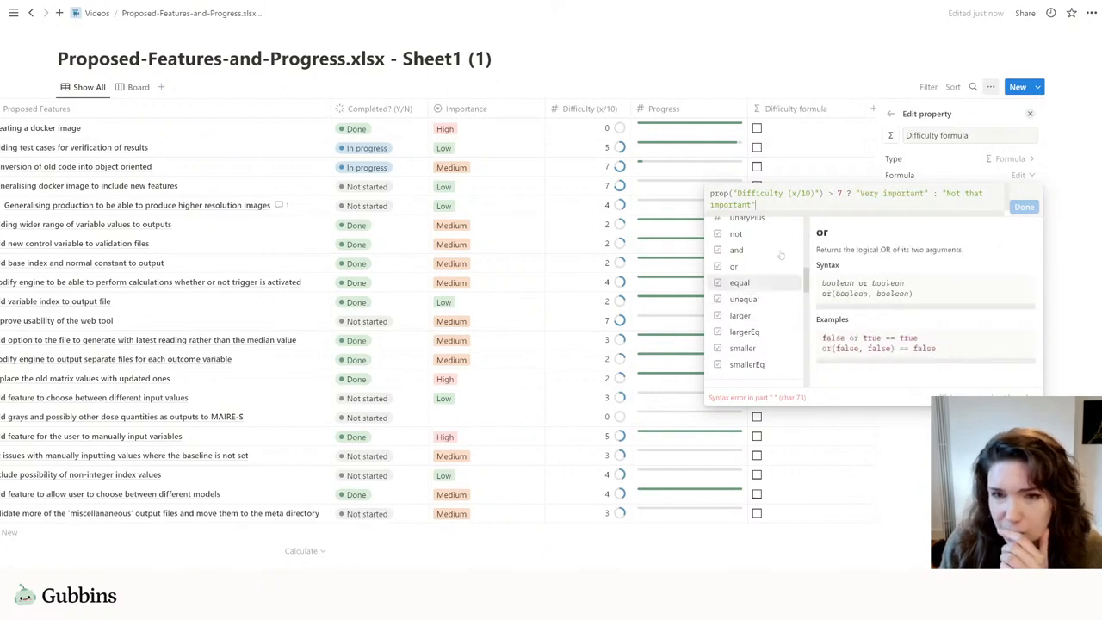
# Browse the formula function reference to find the syntax of the if operator
pyautogui.scroll(-2, 769, 336)
pyautogui.scroll(-5, 769, 335)
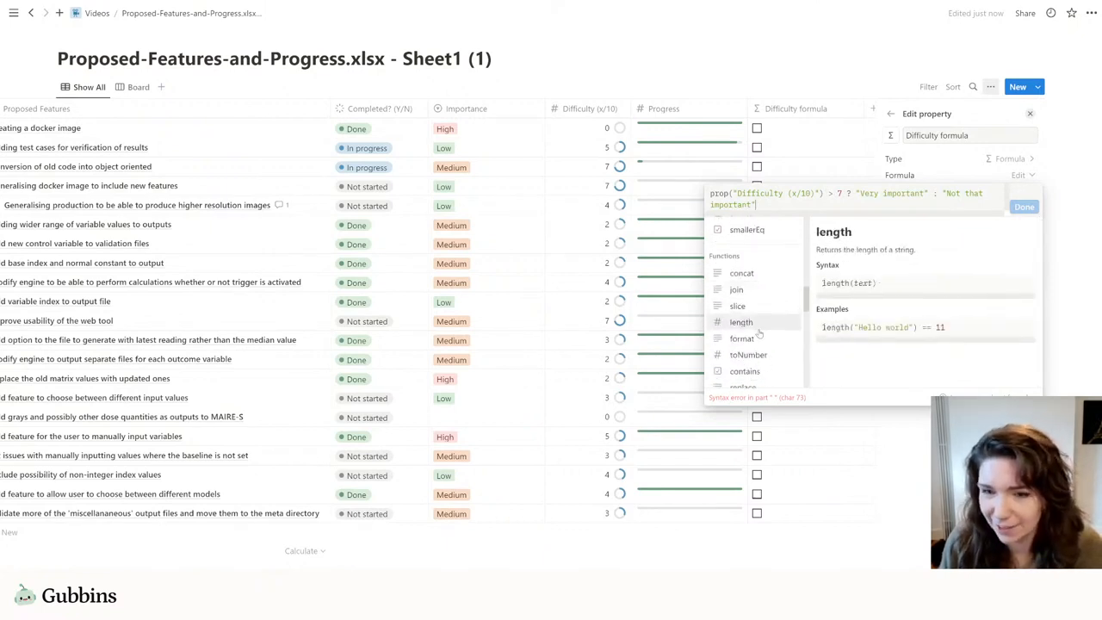
pyautogui.scroll(-8, 766, 336)
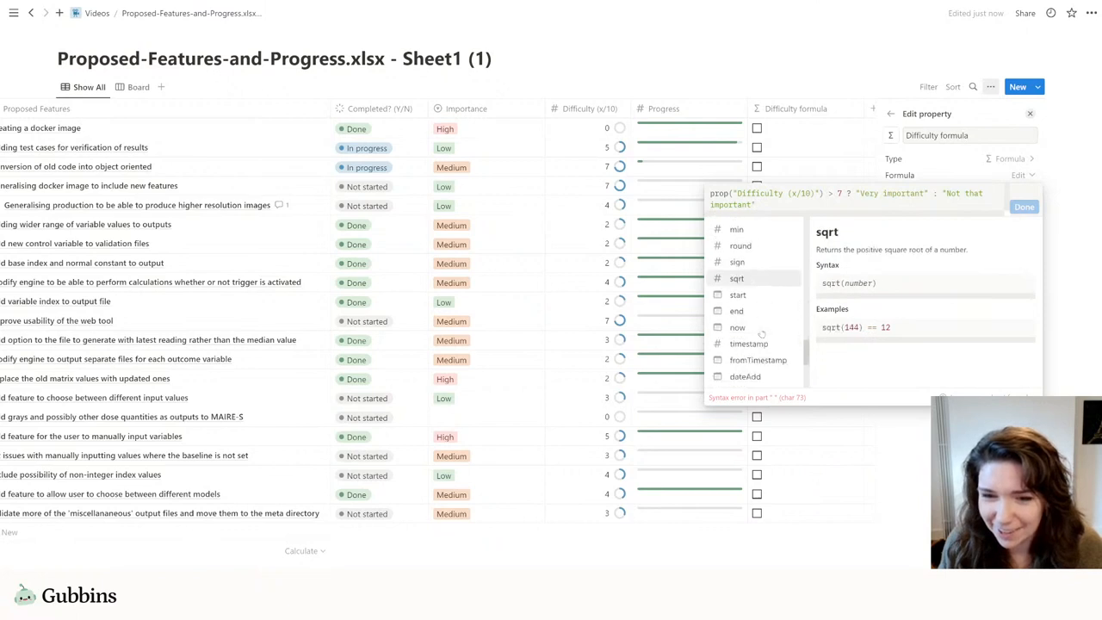
pyautogui.moveTo(807, 369); pyautogui.dragTo(810, 255)
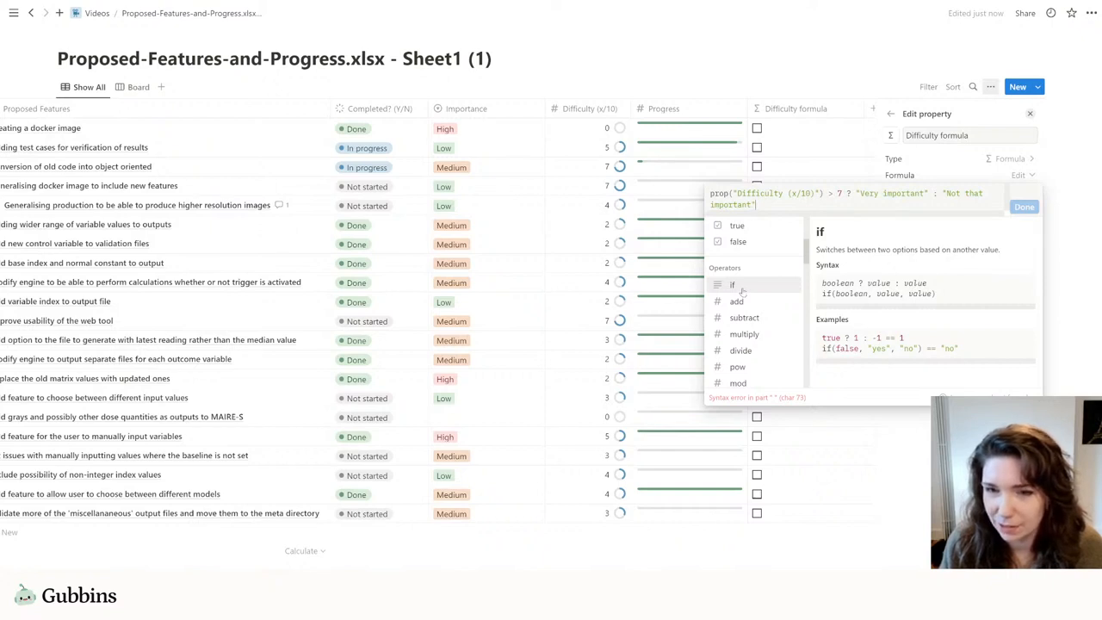
# Look up the toNumber function in the formula reference and wrap the Difficulty (x/10) property reference in toNumber()
pyautogui.moveTo(807, 259); pyautogui.dragTo(807, 283)
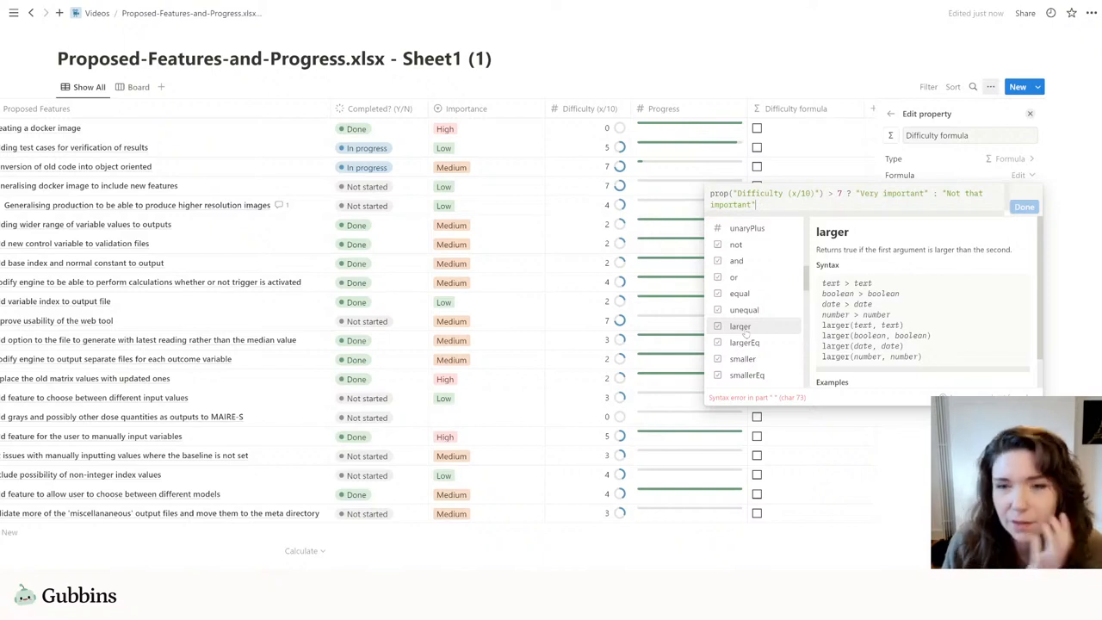
pyautogui.moveTo(807, 286); pyautogui.dragTo(808, 305)
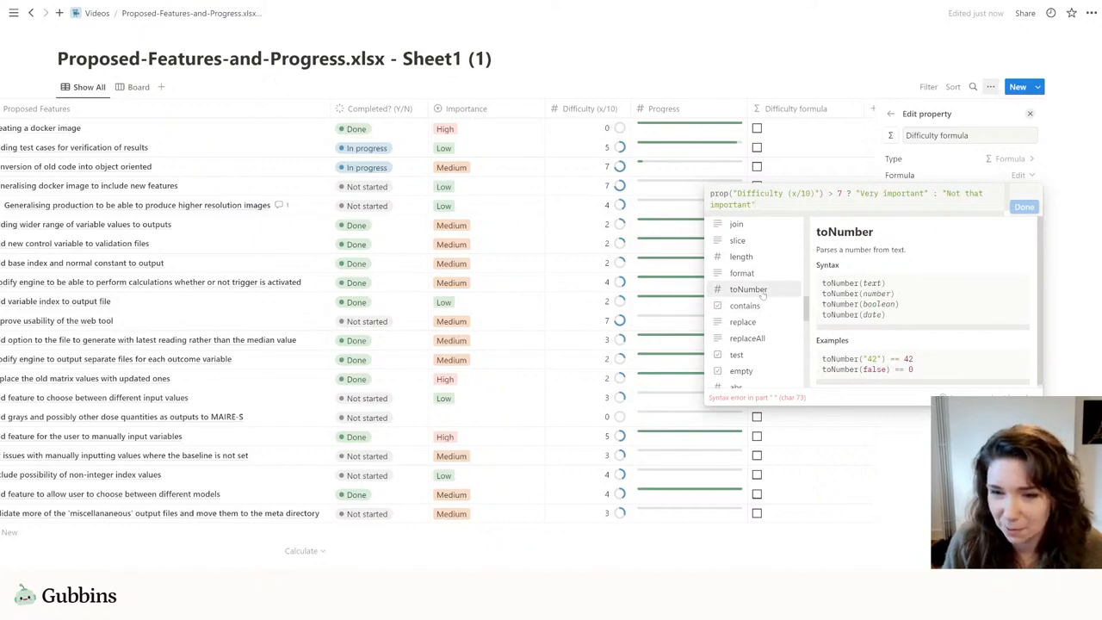
pyautogui.click(714, 195)
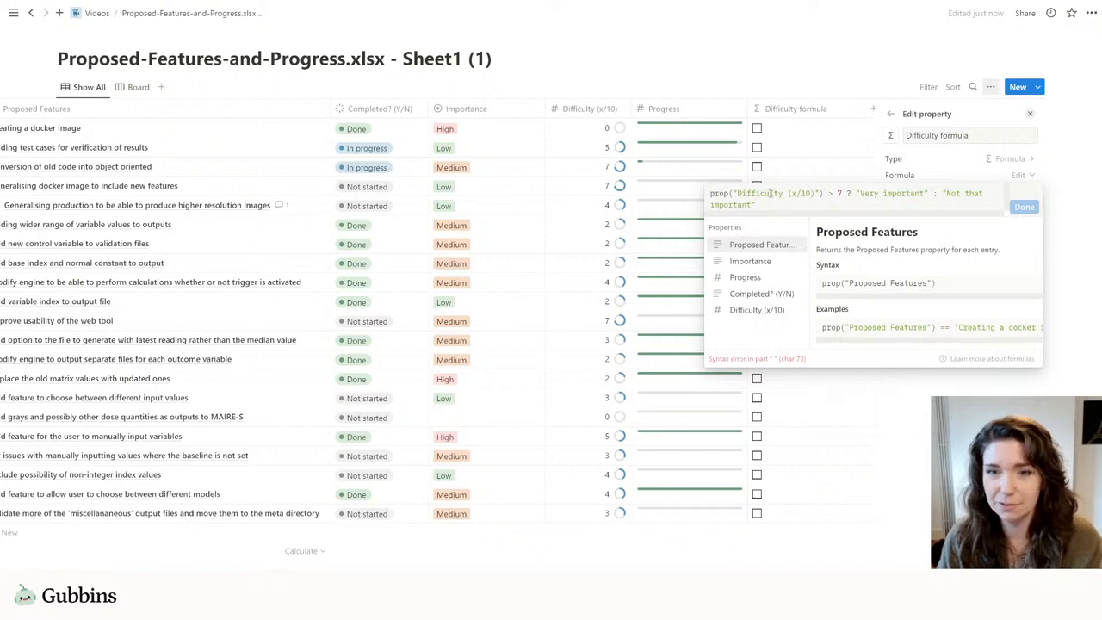
pyautogui.click(712, 195)
pyautogui.write('toNumber(')
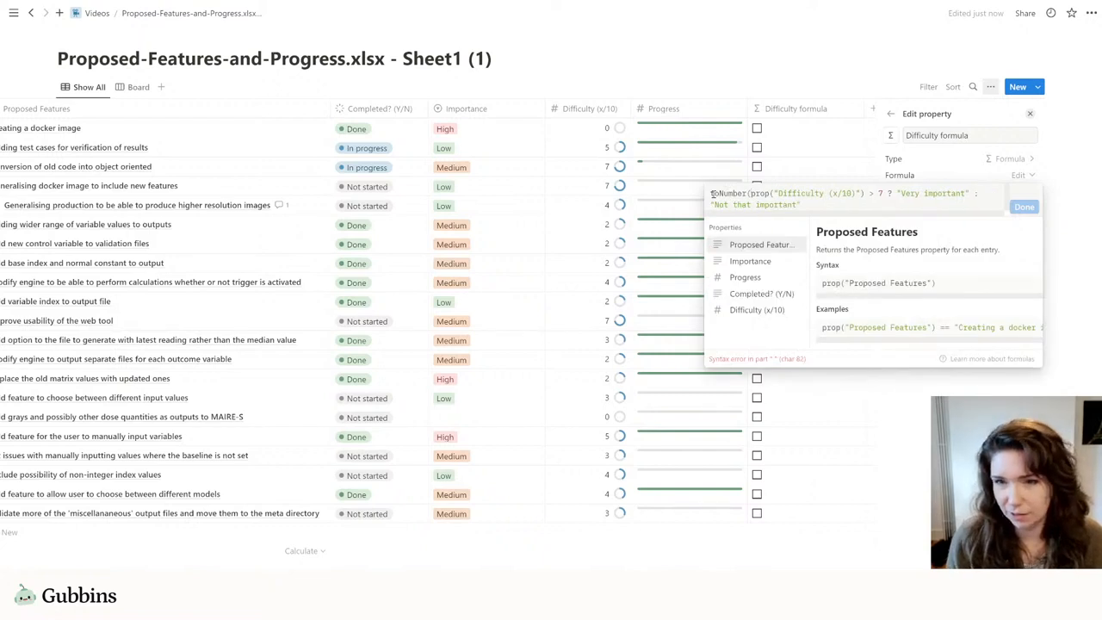
pyautogui.write(')')
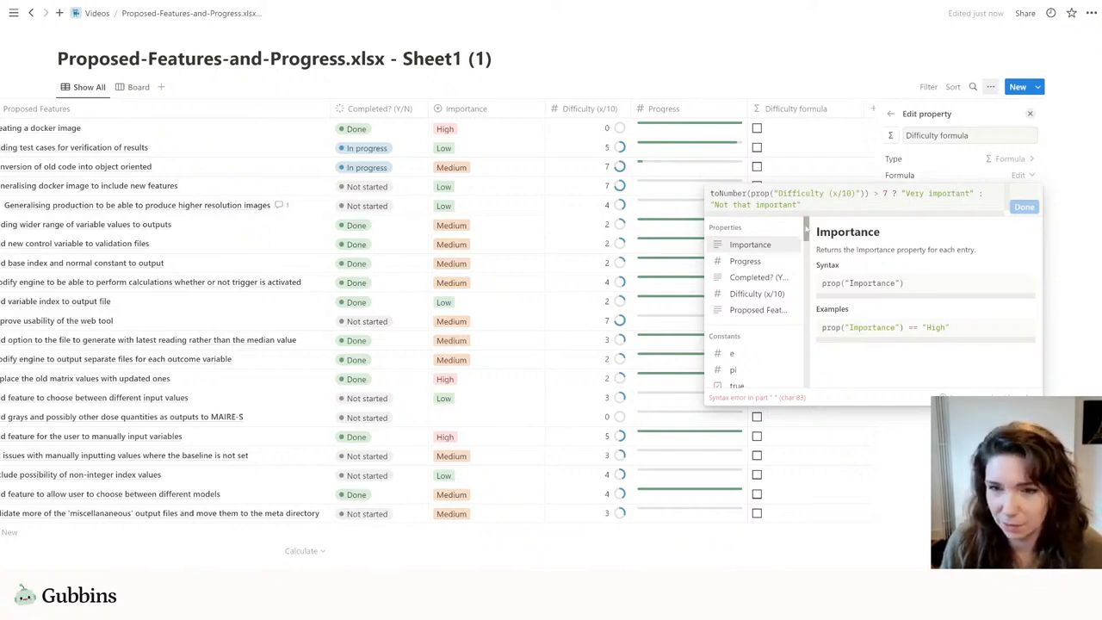
# Look up the larger syntax, rewrite the condition as larger(toNumber(prop("Difficulty (x/10)")),7), and fix the closing quotation mark of "Not that important"
pyautogui.scroll(-2, 807, 234)
pyautogui.moveTo(810, 237); pyautogui.dragTo(811, 310)
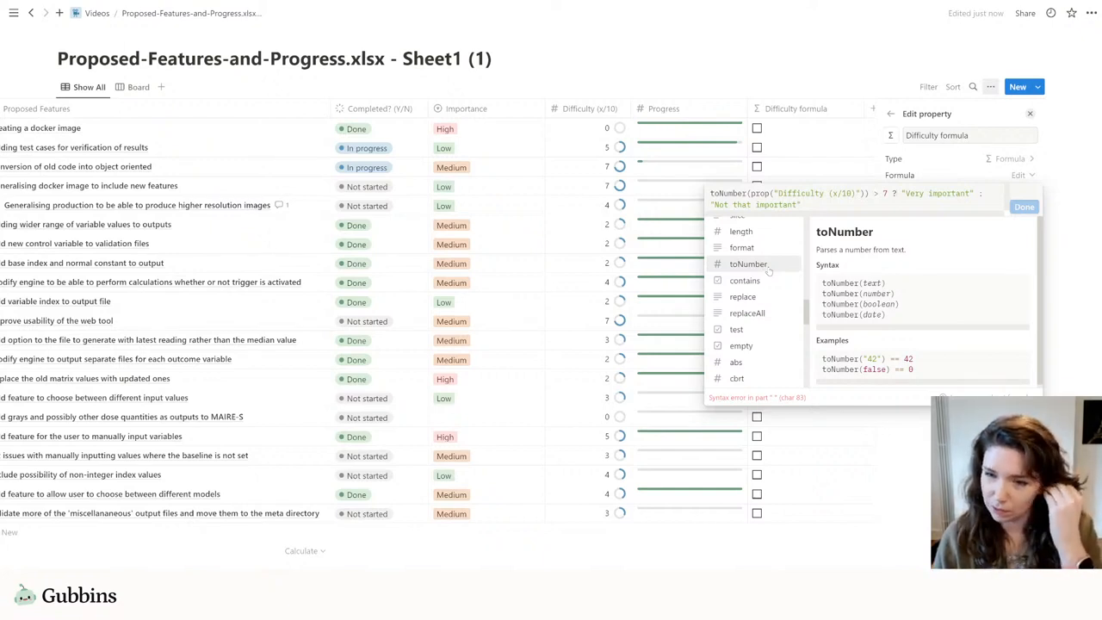
pyautogui.moveTo(806, 311); pyautogui.dragTo(806, 284)
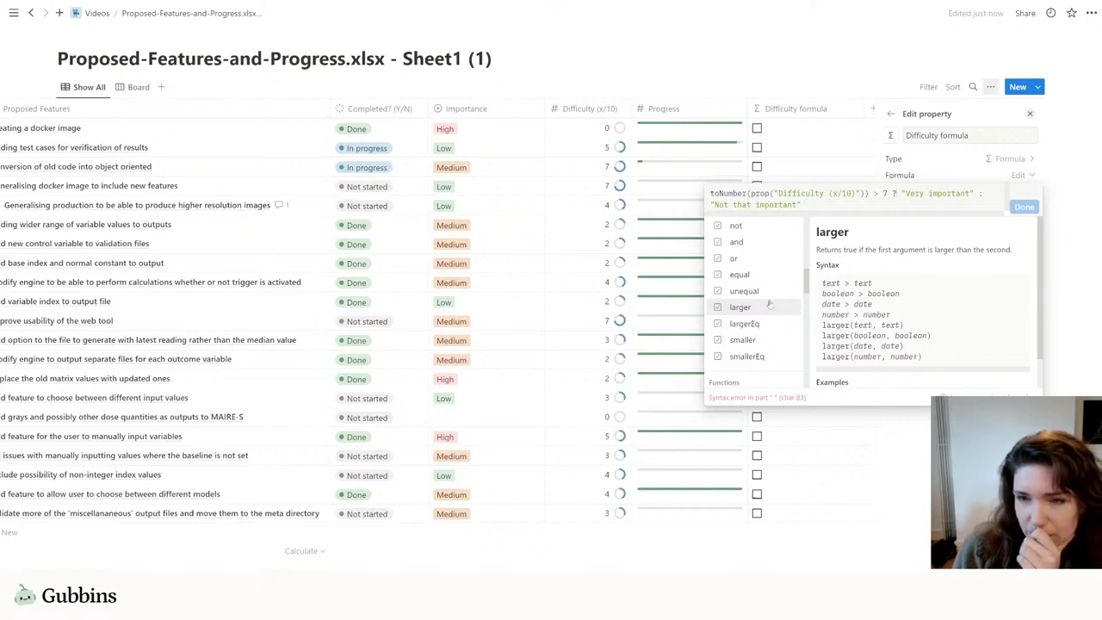
pyautogui.write(')')
pyautogui.press('BackSpace')
pyautogui.press('BackSpace')
pyautogui.press('BackSpace')
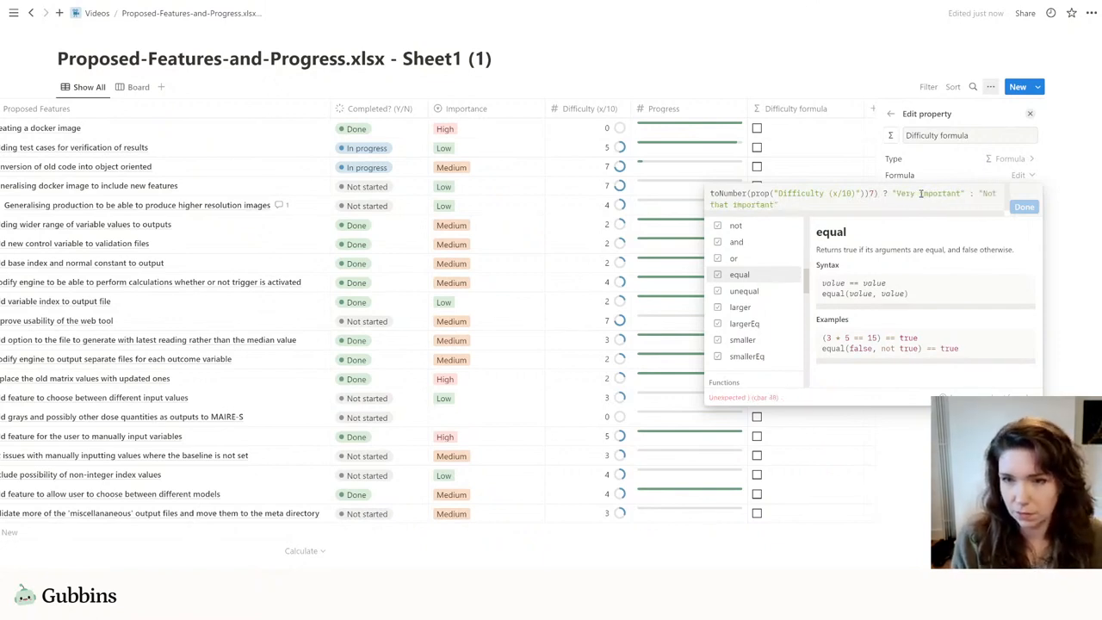
pyautogui.write(',')
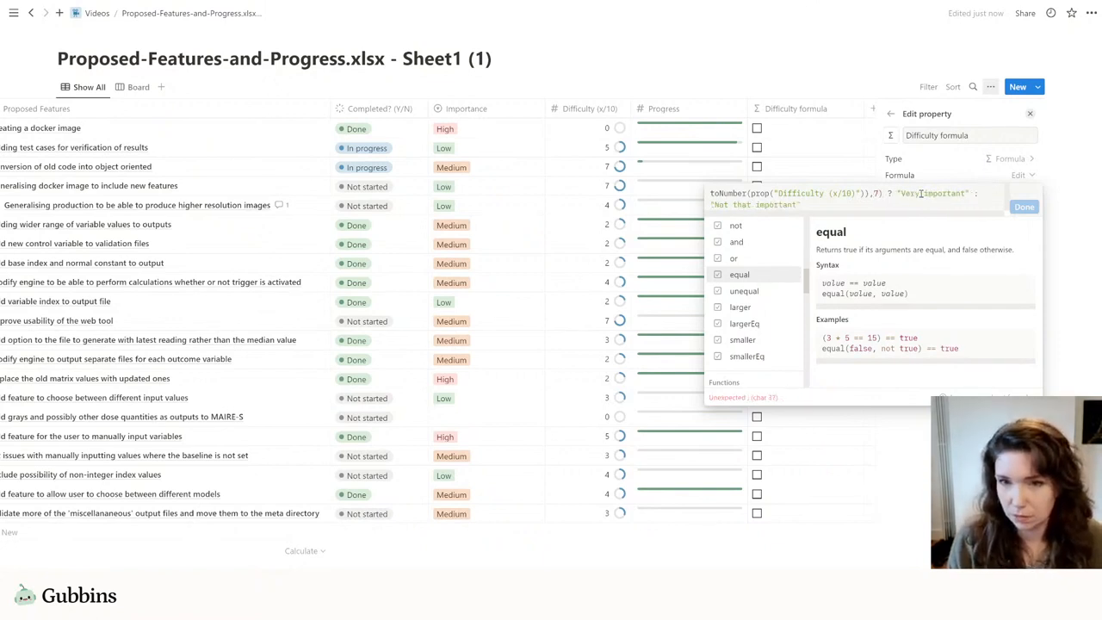
pyautogui.press('Home')
pyautogui.write('largest')
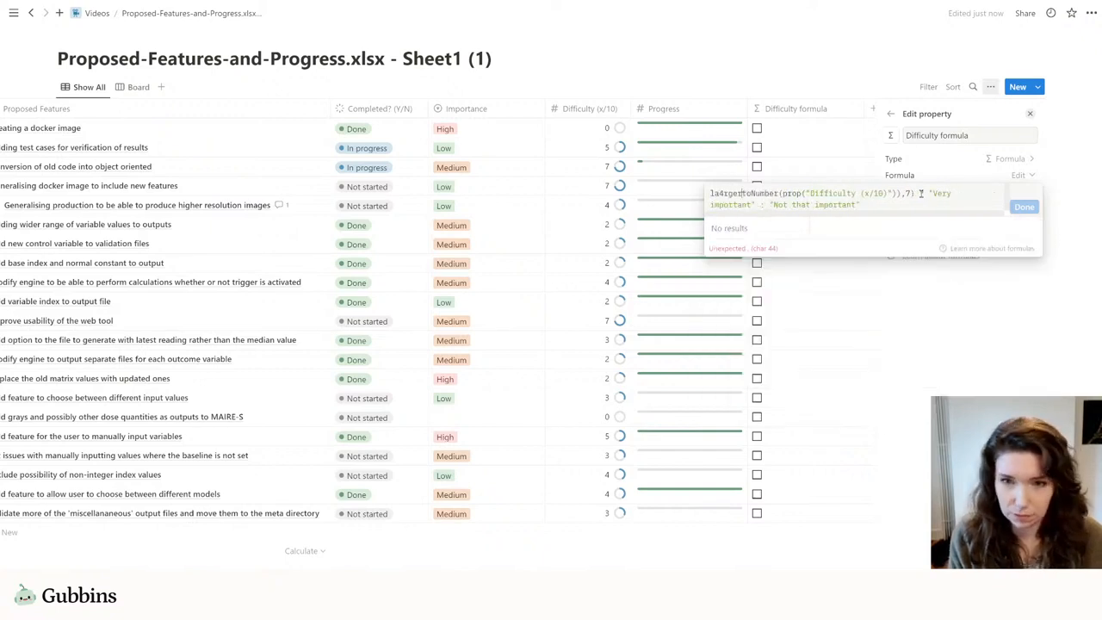
pyautogui.write('(')
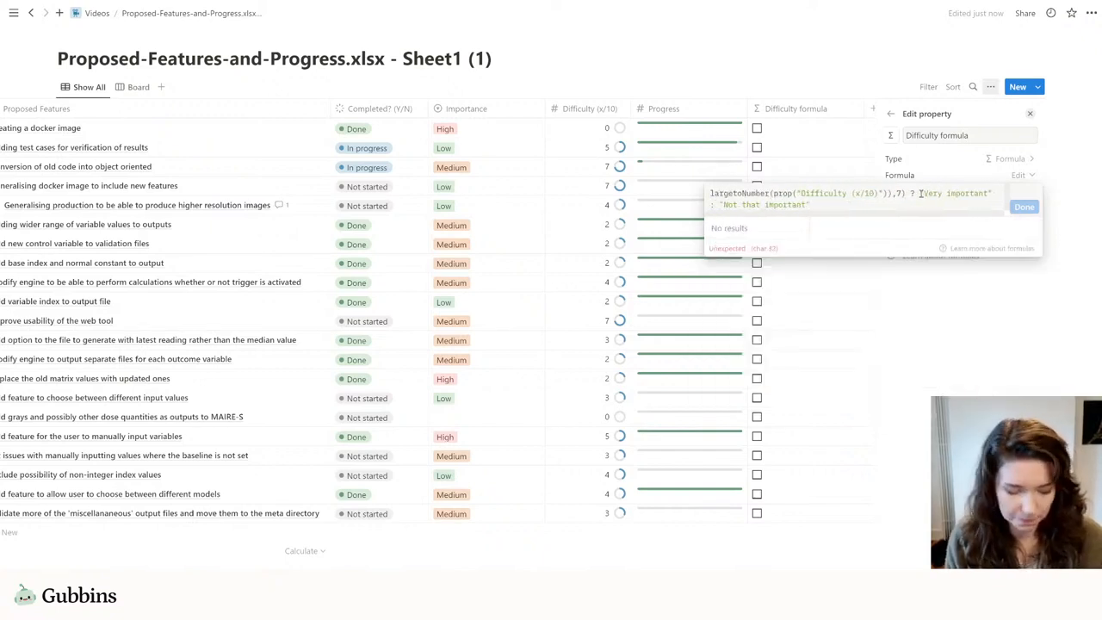
pyautogui.press('Right')
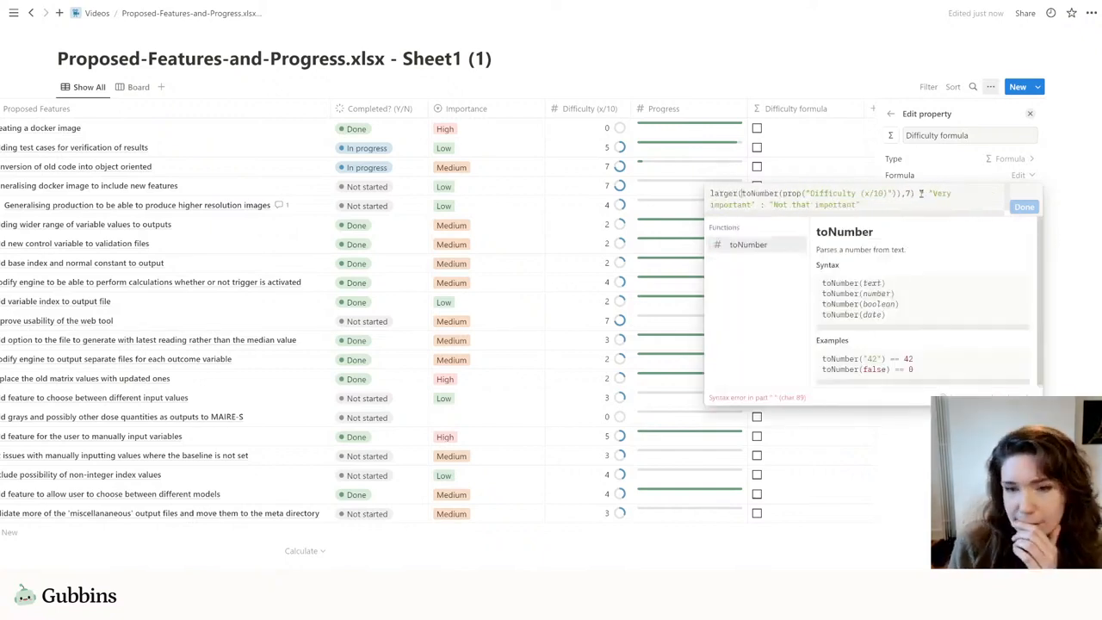
pyautogui.click(899, 204)
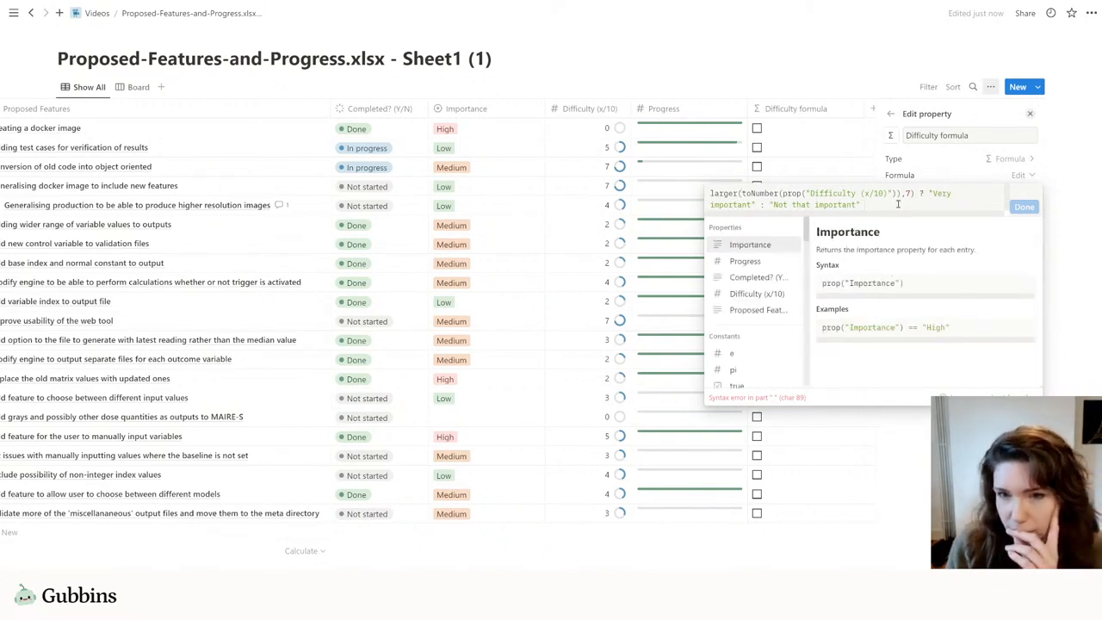
pyautogui.write('"')
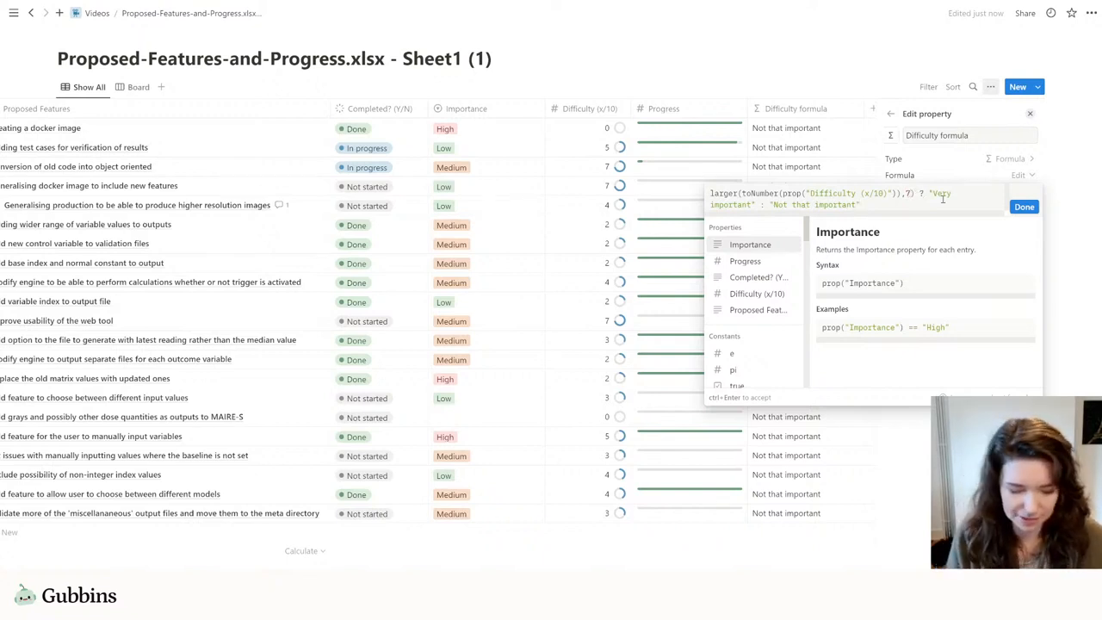
# Set the formula's comparison threshold to 4 and save the formula
pyautogui.press('BackSpace')
pyautogui.write('5')
pyautogui.press('BackSpace')
pyautogui.write('4')
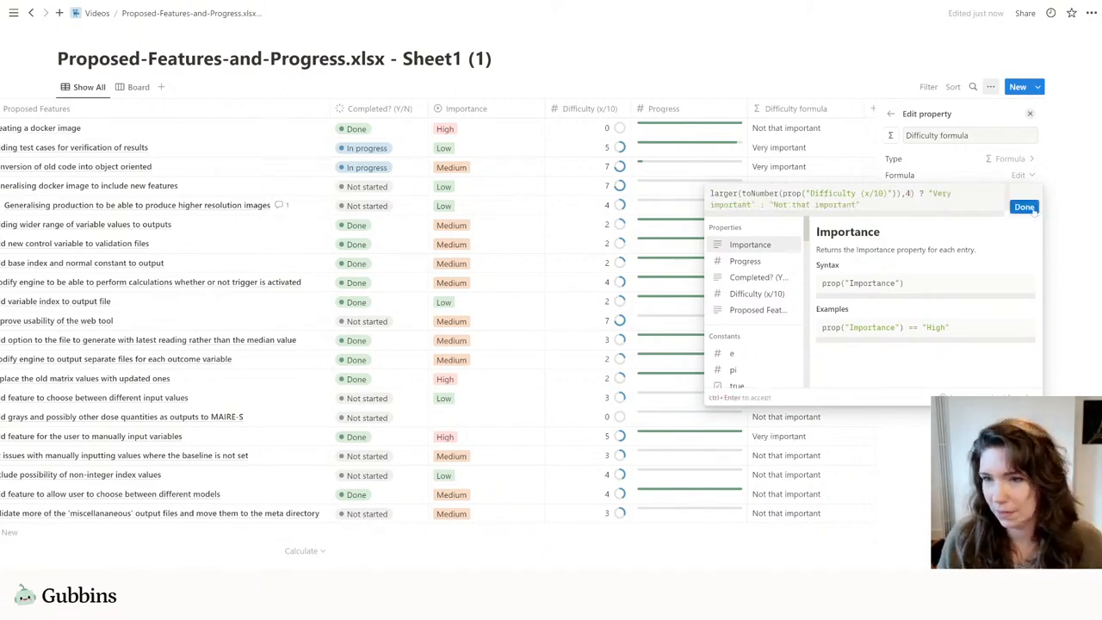
pyautogui.click(1024, 208)
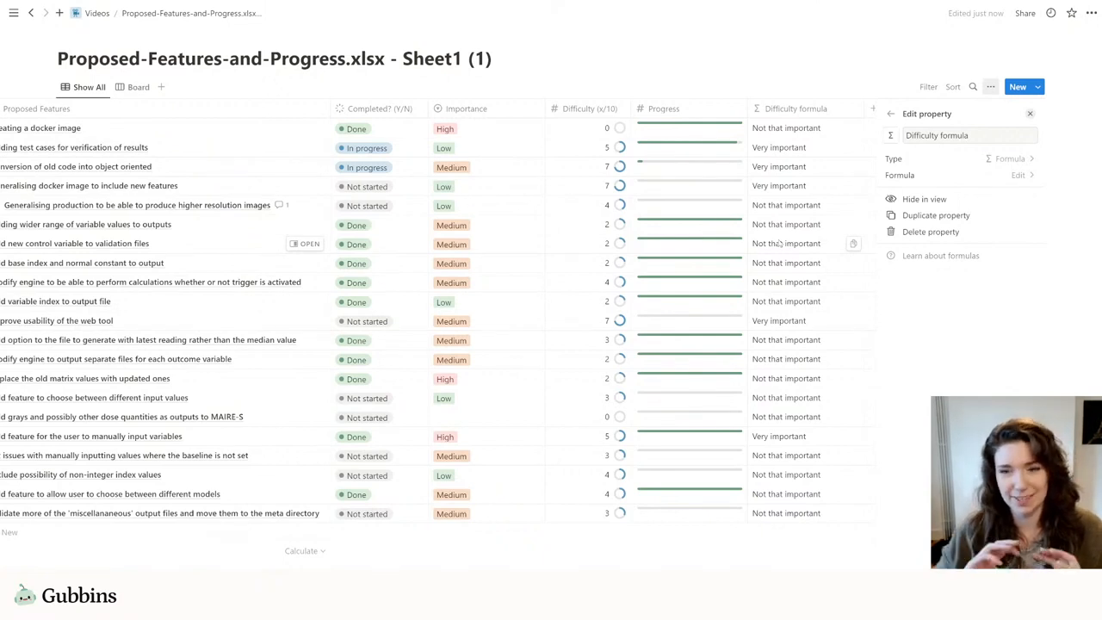
# On the Board view's cards, show Difficulty formula directly below Progress and hide Difficulty (x/10)
pyautogui.click(134, 87)
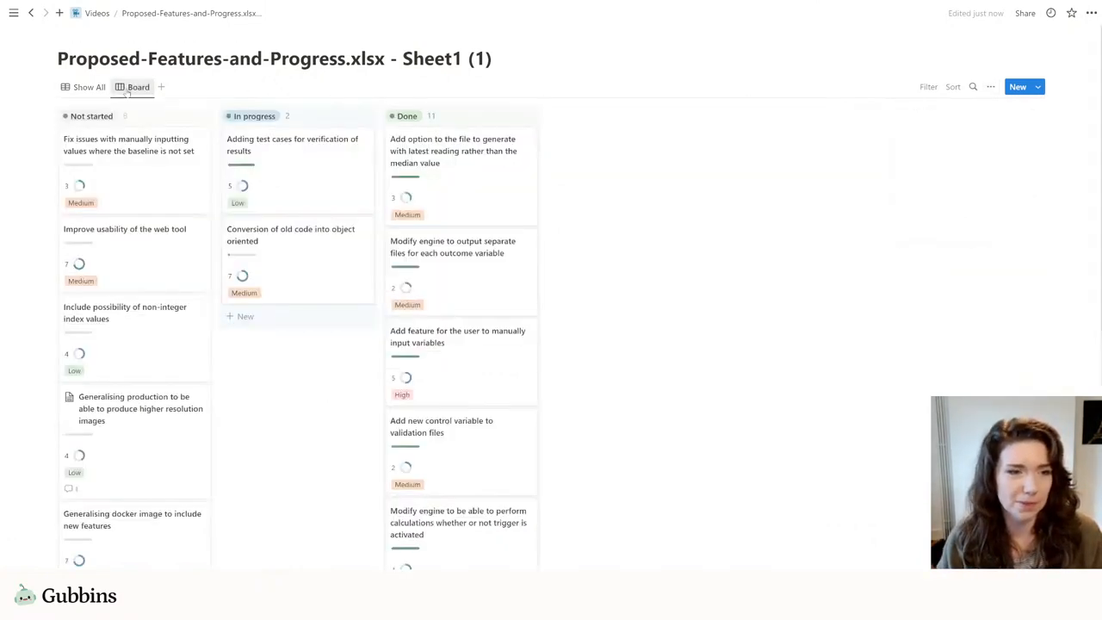
pyautogui.click(990, 87)
pyautogui.click(929, 198)
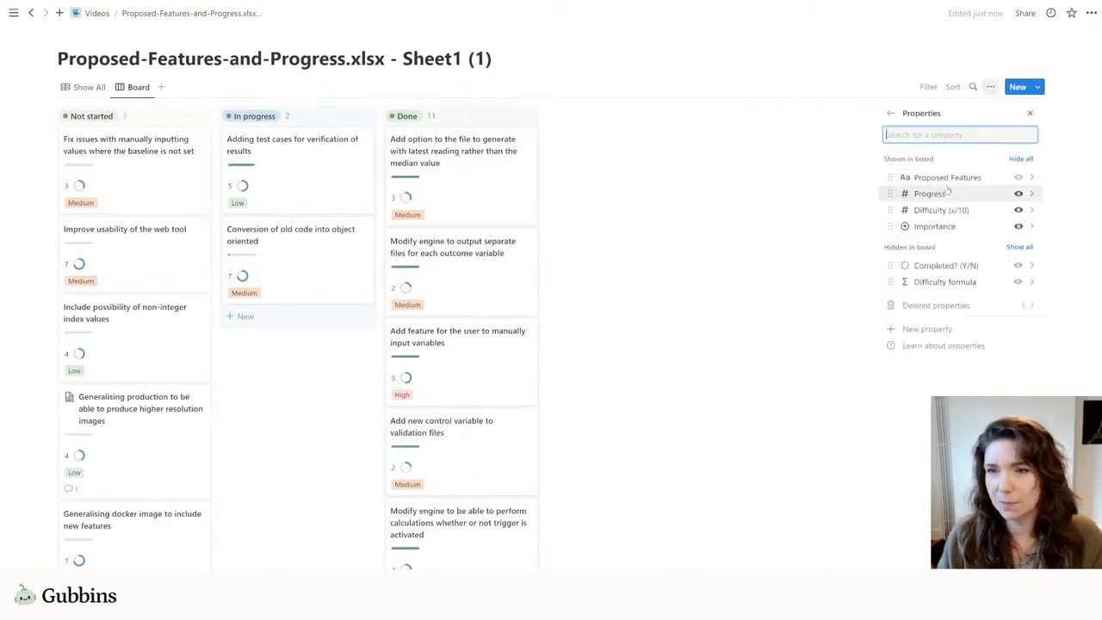
pyautogui.click(1017, 281)
pyautogui.moveTo(892, 243); pyautogui.dragTo(892, 210)
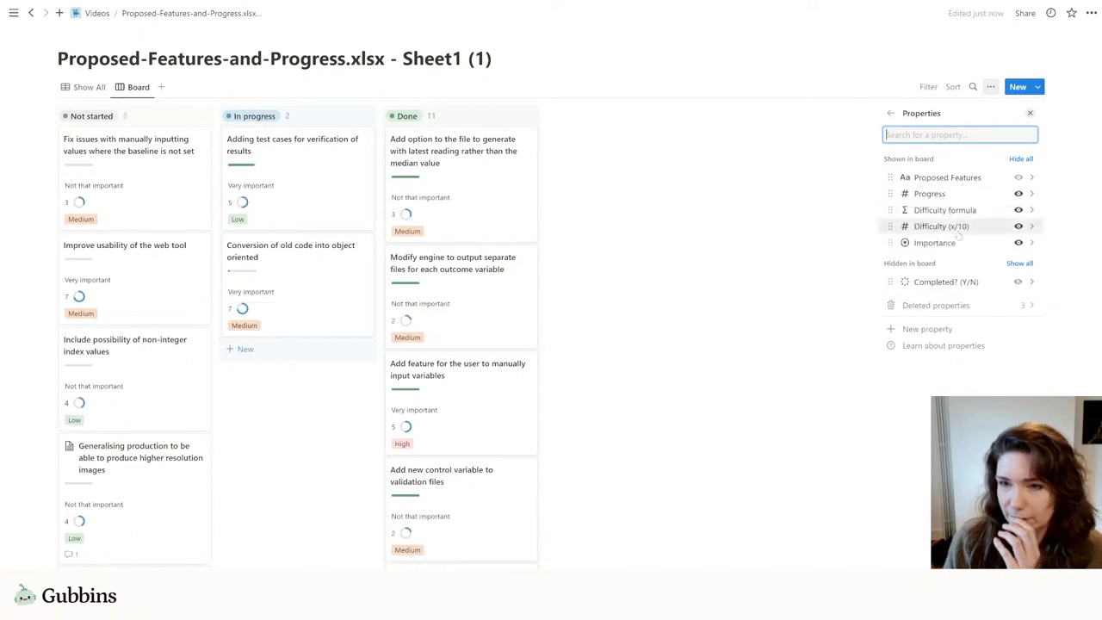
pyautogui.click(1019, 225)
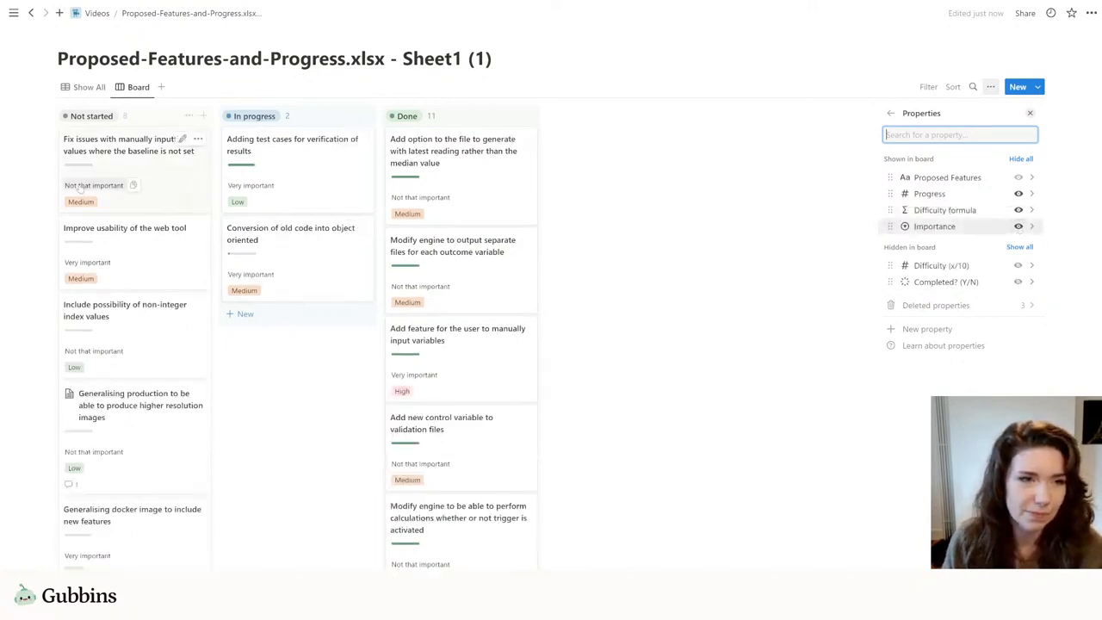
# Reopen the Difficulty formula from the Show All table and change its second result text to "Not that difficult"
pyautogui.click(89, 94)
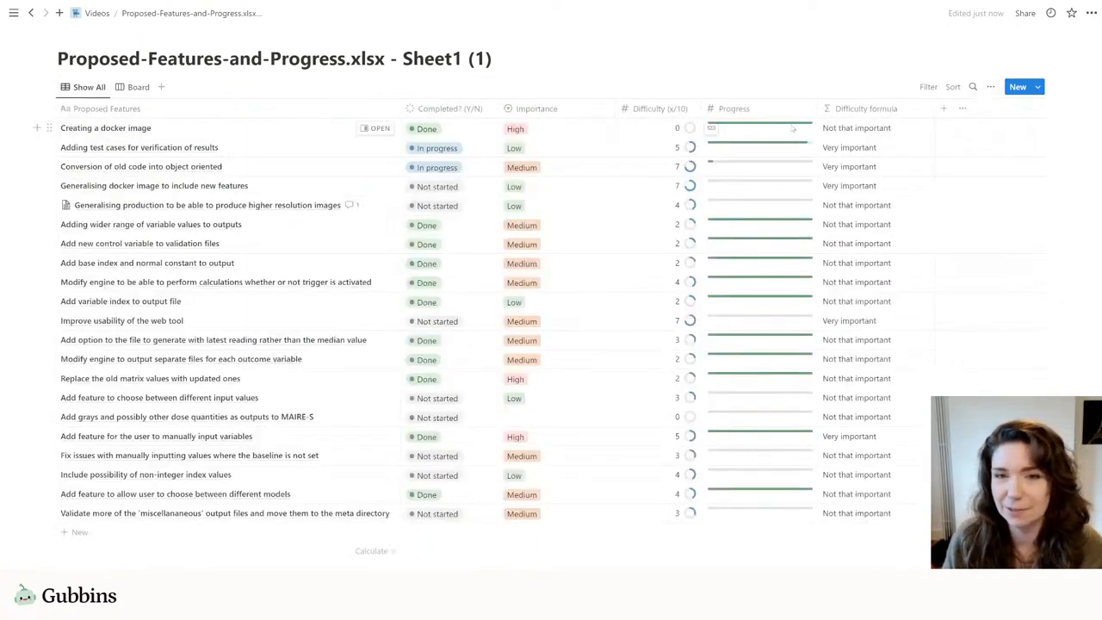
pyautogui.click(868, 108)
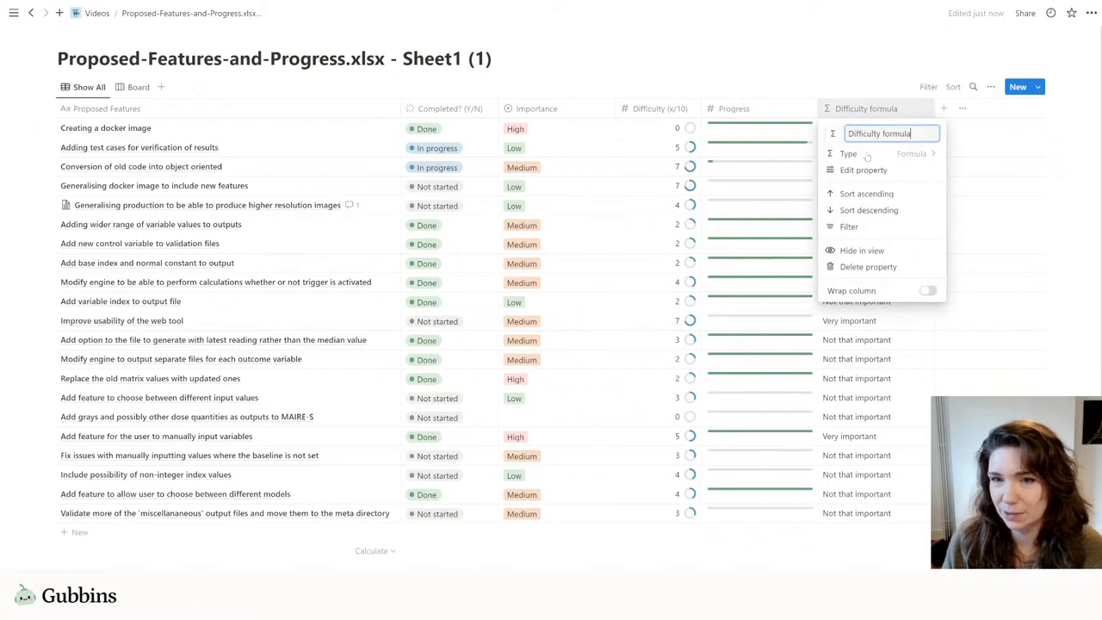
pyautogui.click(860, 169)
pyautogui.click(981, 146)
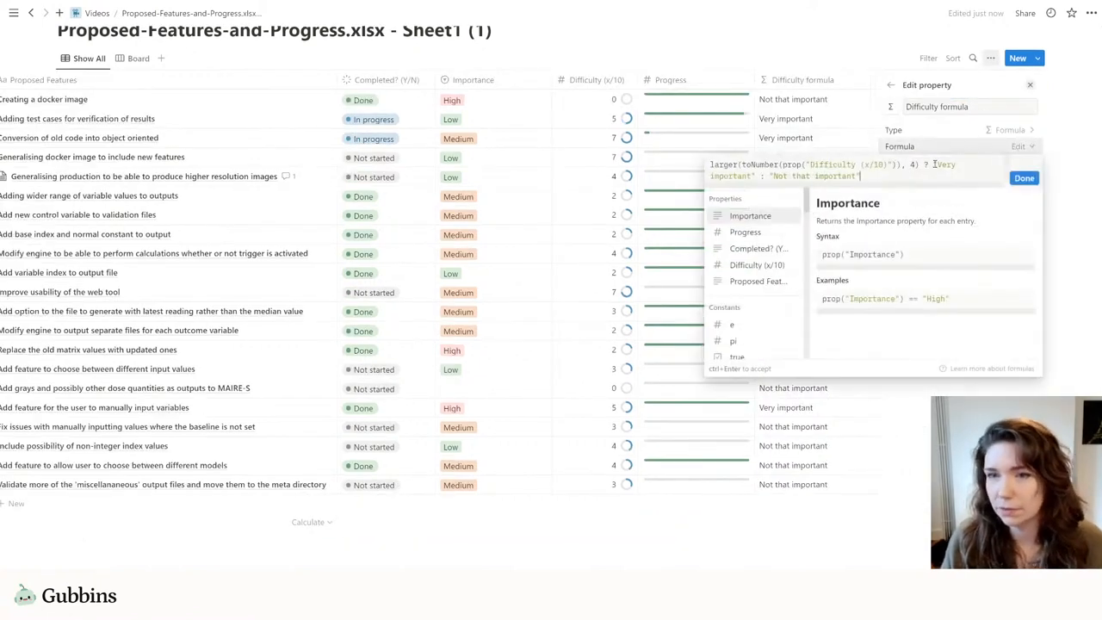
pyautogui.doubleClick(851, 176)
pyautogui.write('difficut')
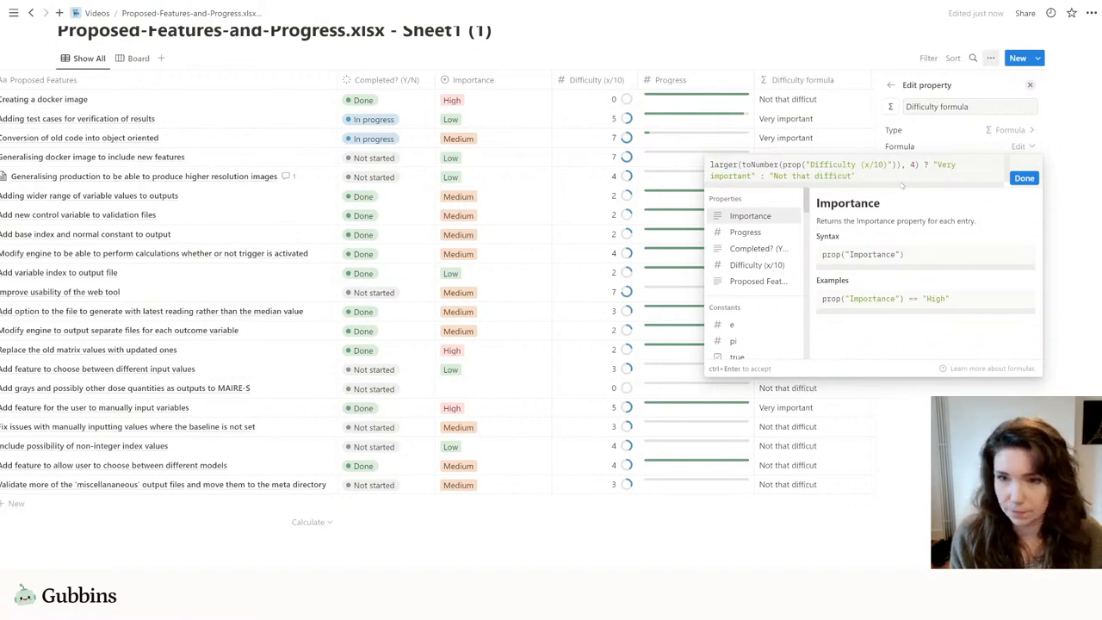
pyautogui.write('l')
# Change the formula's first result text to "Very difficult"
pyautogui.click(749, 176)
pyautogui.hotkey('ctrl', 'shift', 'Left')
pyautogui.write('difficult')
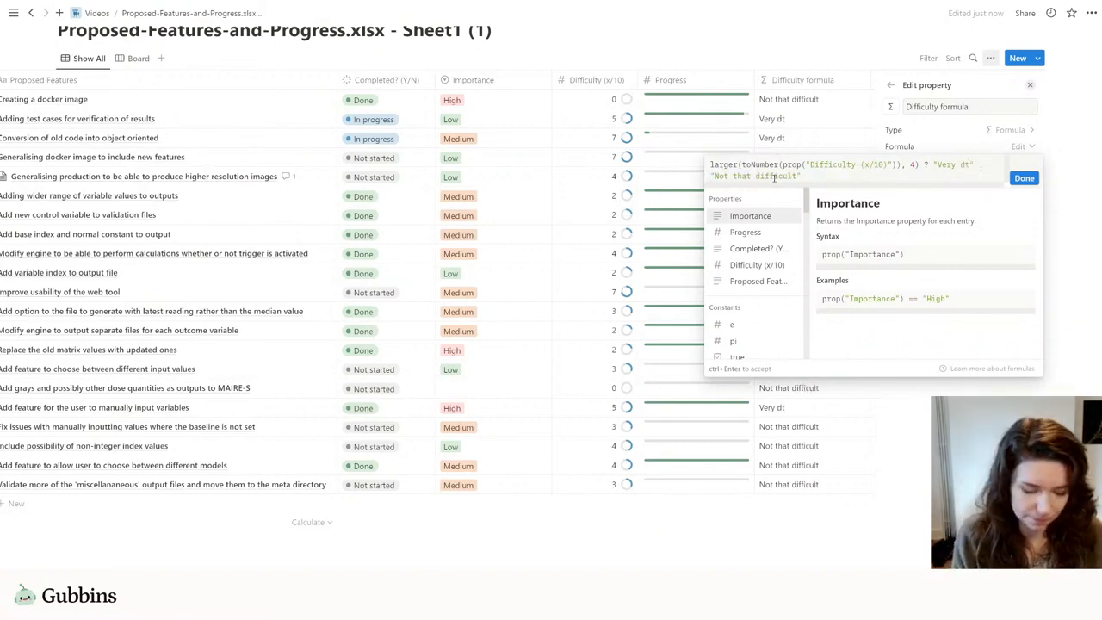
pyautogui.write('t')
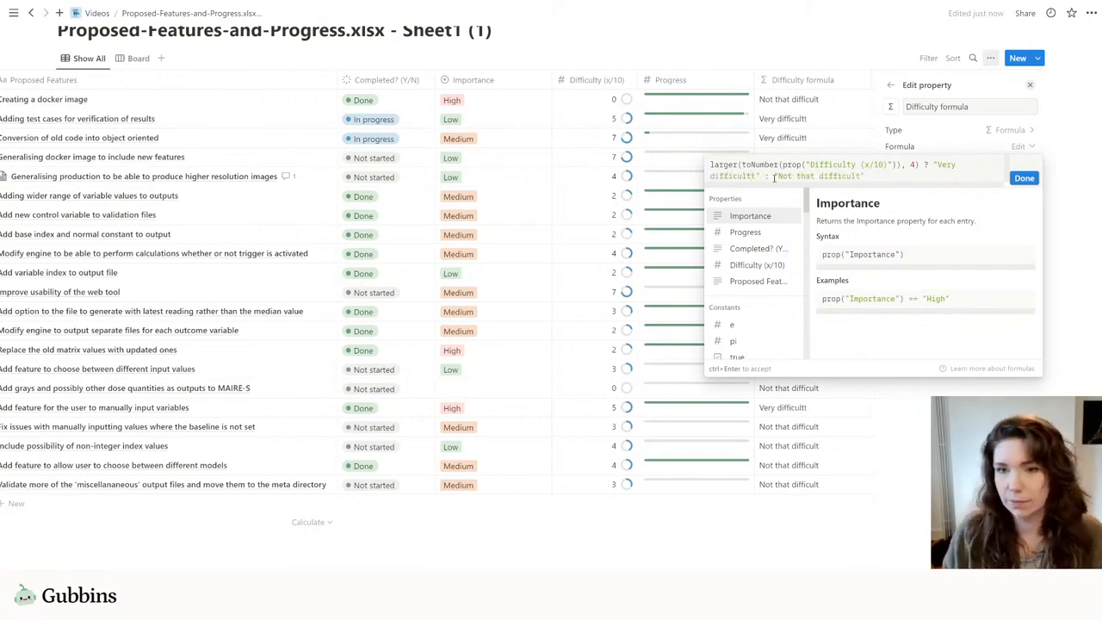
pyautogui.press('BackSpace')
# Insert a grimacing face emoji before "Very difficult" in the formula
pyautogui.click(937, 164)
pyautogui.press('super+period')
pyautogui.write('grim')
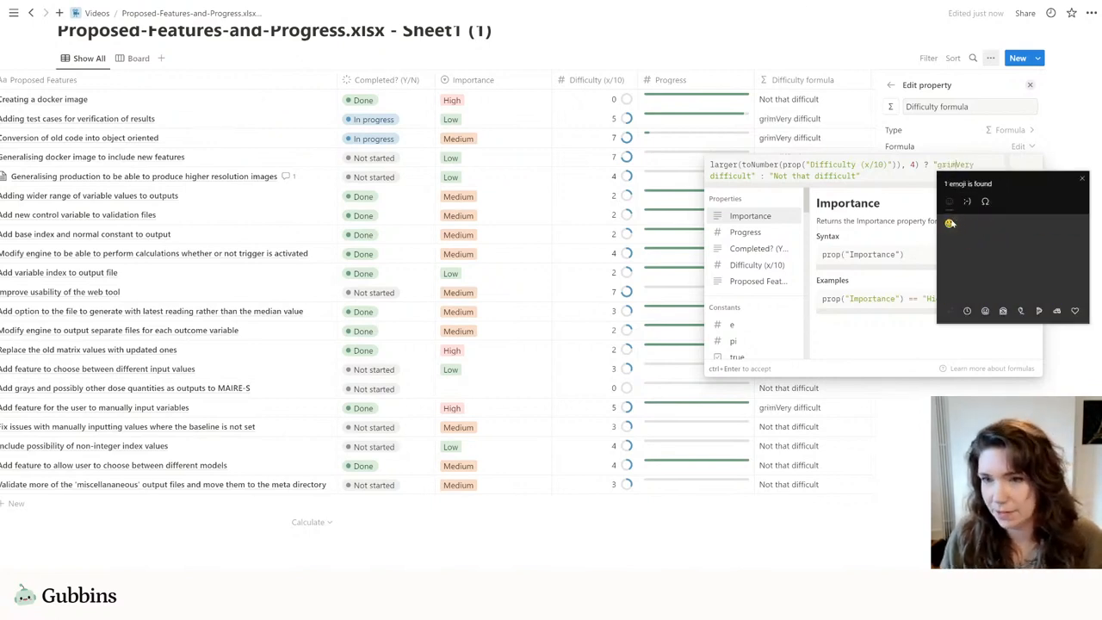
pyautogui.click(950, 223)
# Insert a thumbs-up emoji before "Not that difficult" and save the formula
pyautogui.click(854, 175)
pyautogui.click(773, 176)
pyautogui.press('super+period')
pyautogui.write('thumb')
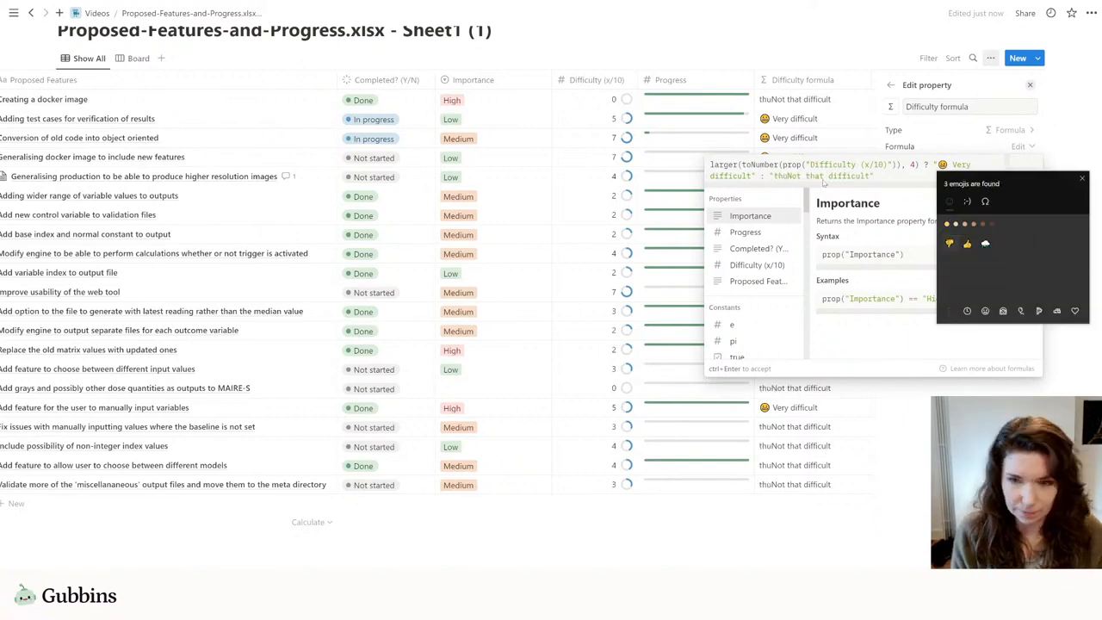
pyautogui.click(951, 243)
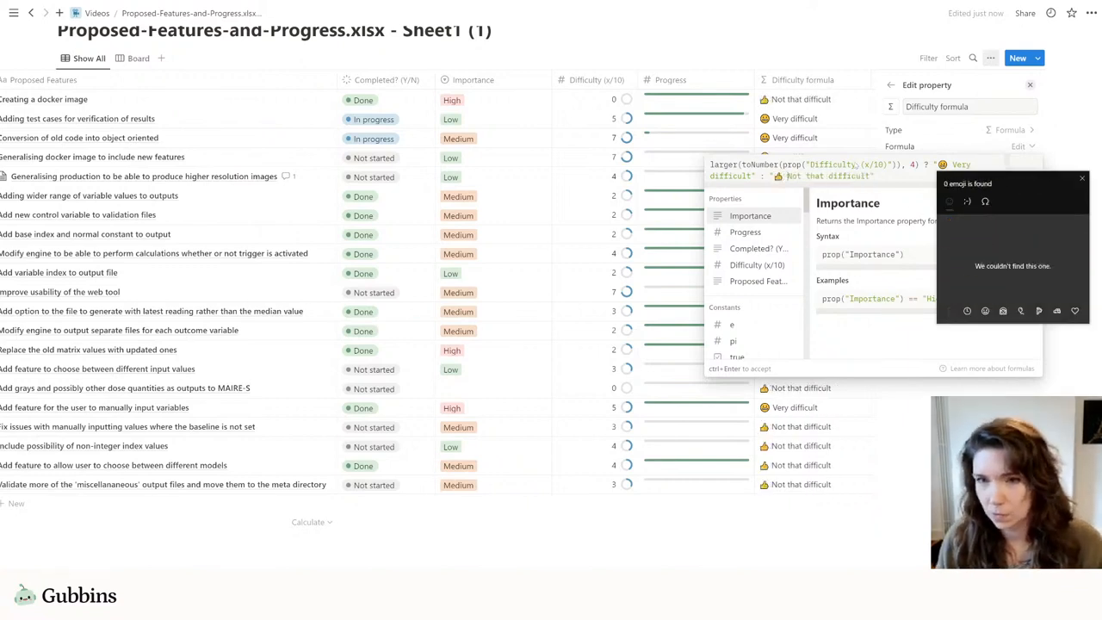
pyautogui.click(1023, 179)
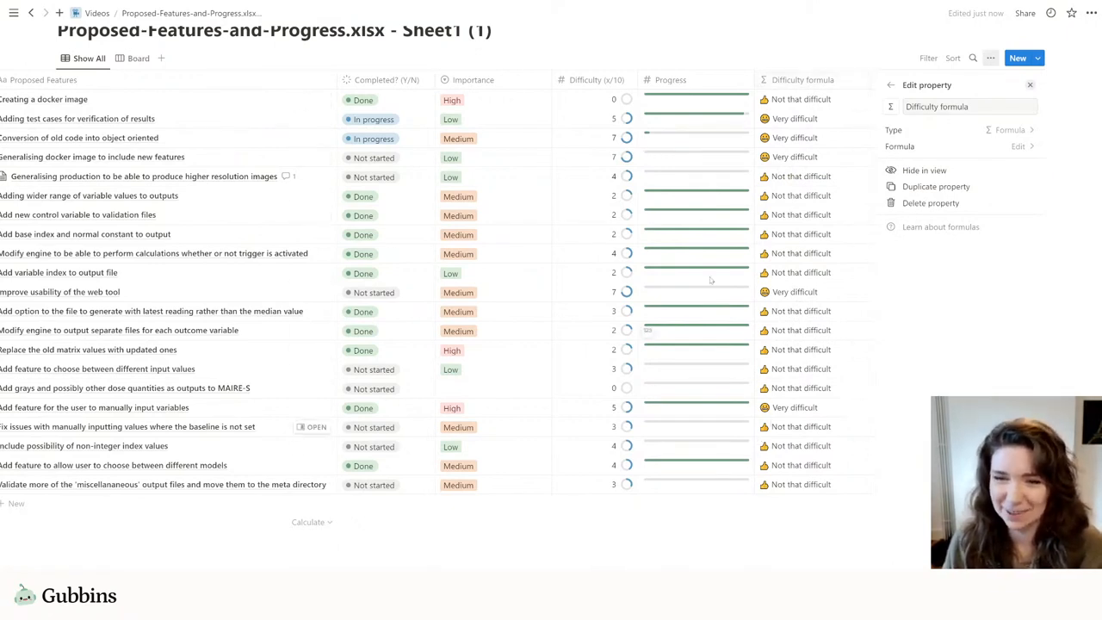
# Check the difficulty labels on the Board view's cards, and slightly narrow the Difficulty (x/10) column in the Show All table
pyautogui.click(134, 58)
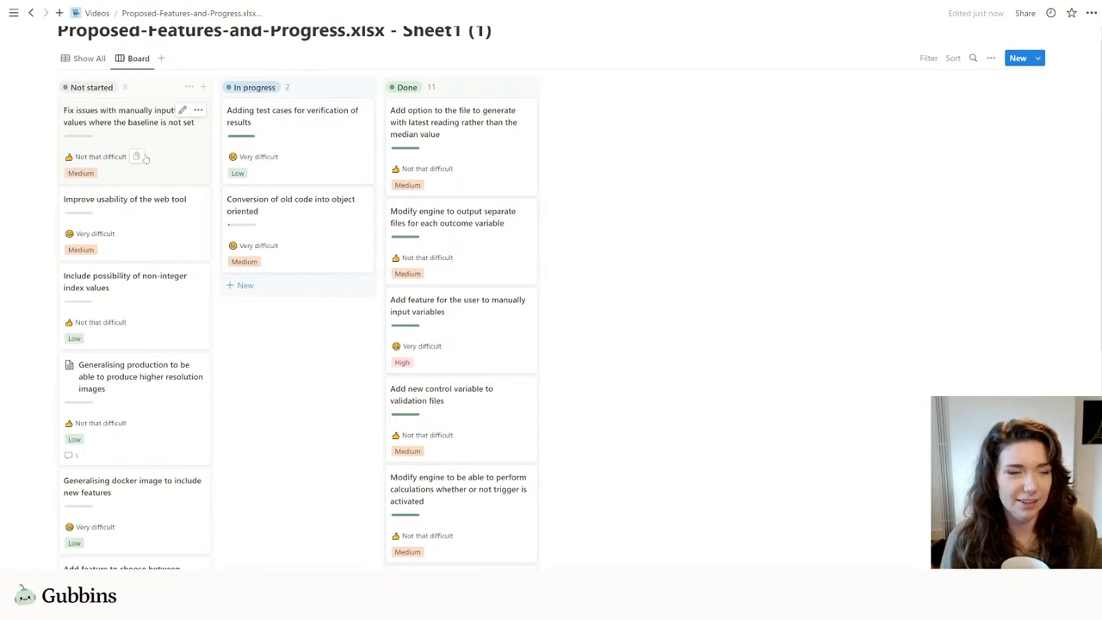
pyautogui.click(82, 57)
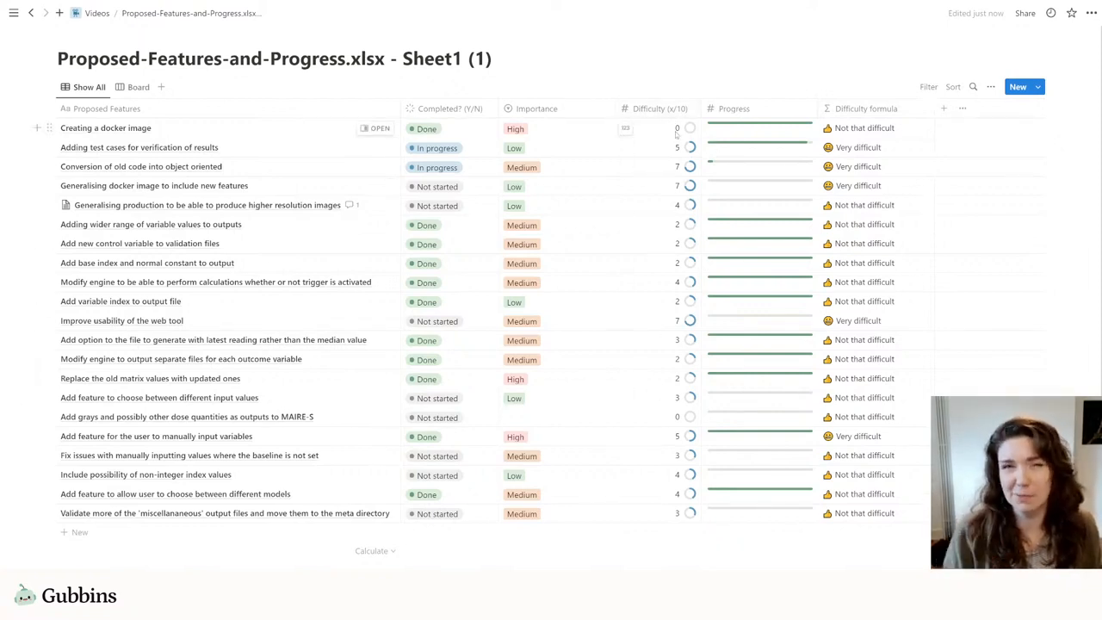
pyautogui.click(136, 88)
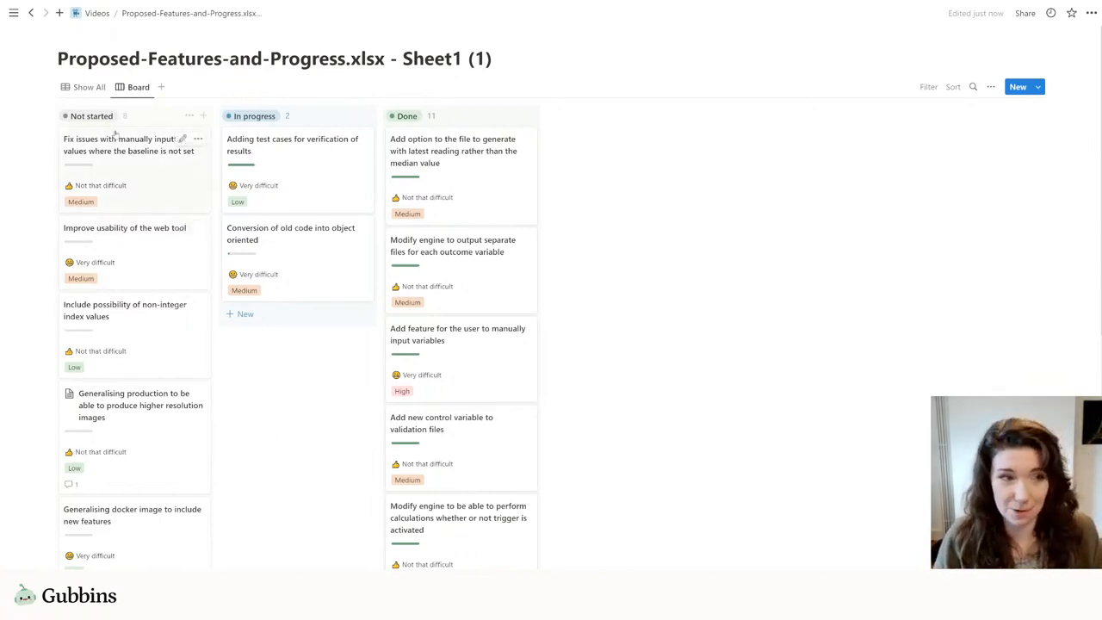
pyautogui.click(74, 89)
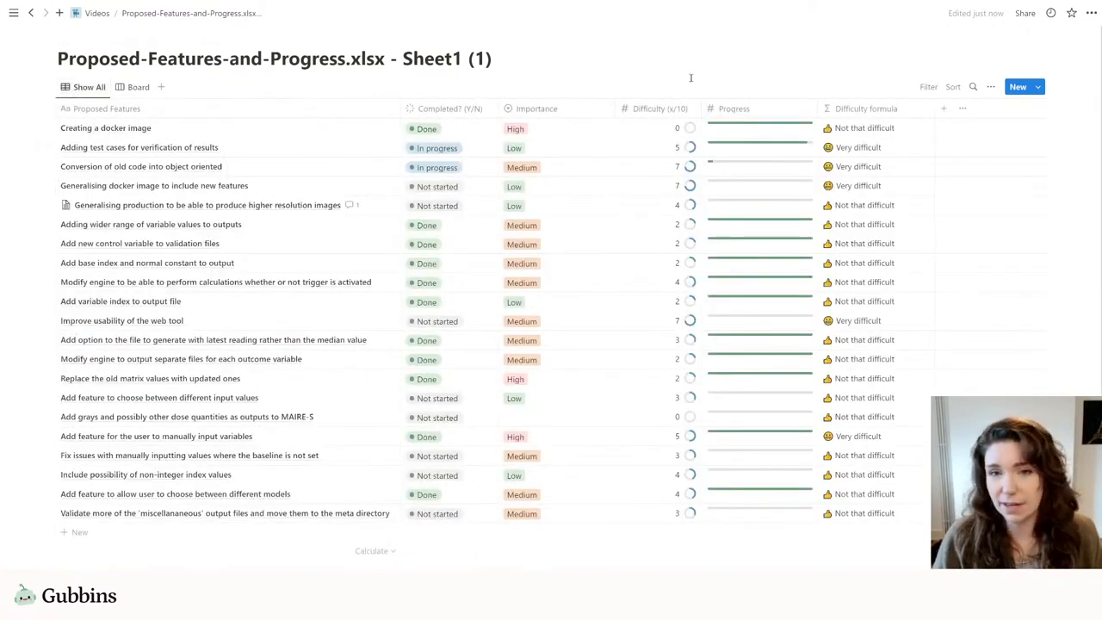
pyautogui.moveTo(698, 112)
pyautogui.mouseDown()
pyautogui.moveTo(672, 110)
pyautogui.moveTo(699, 109)
pyautogui.mouseUp()
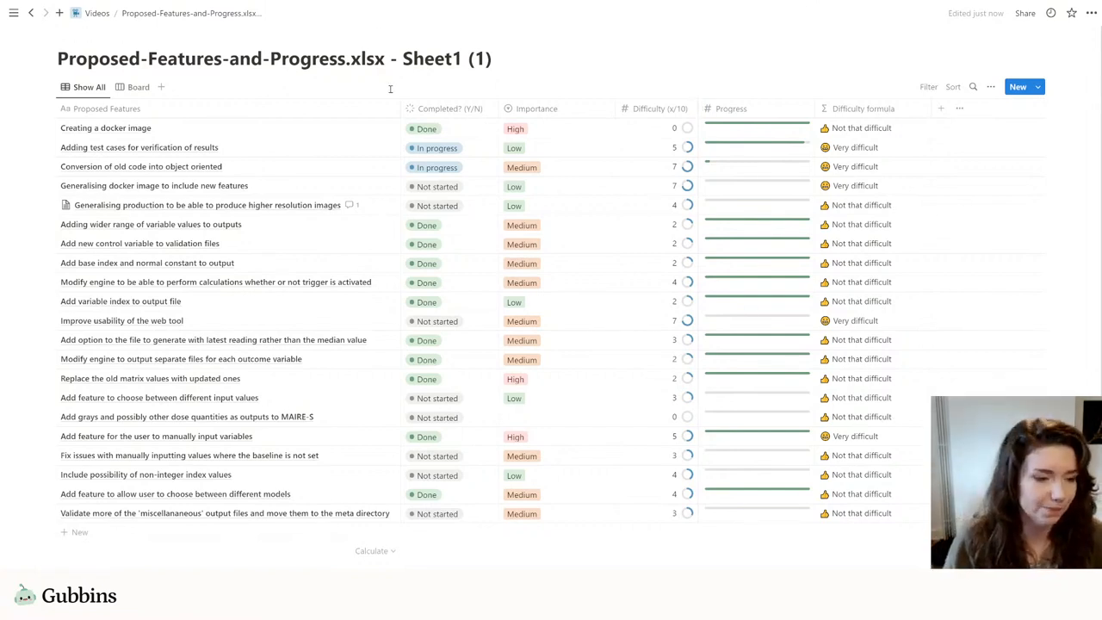
# Add a new timeline view to the database and name it "Timeline"
pyautogui.click(135, 90)
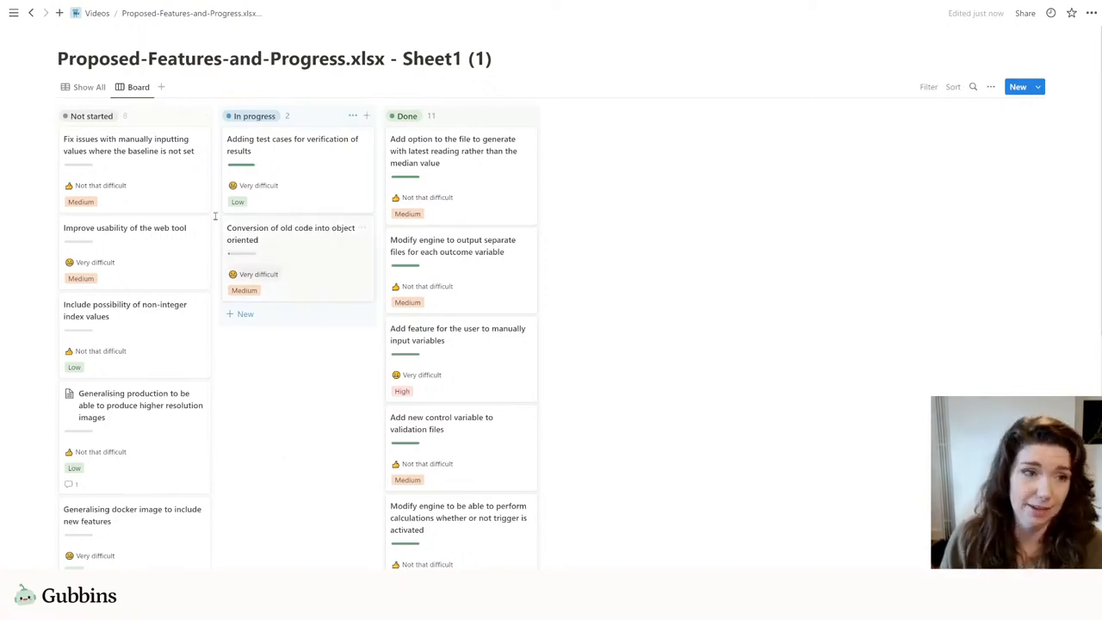
pyautogui.click(162, 87)
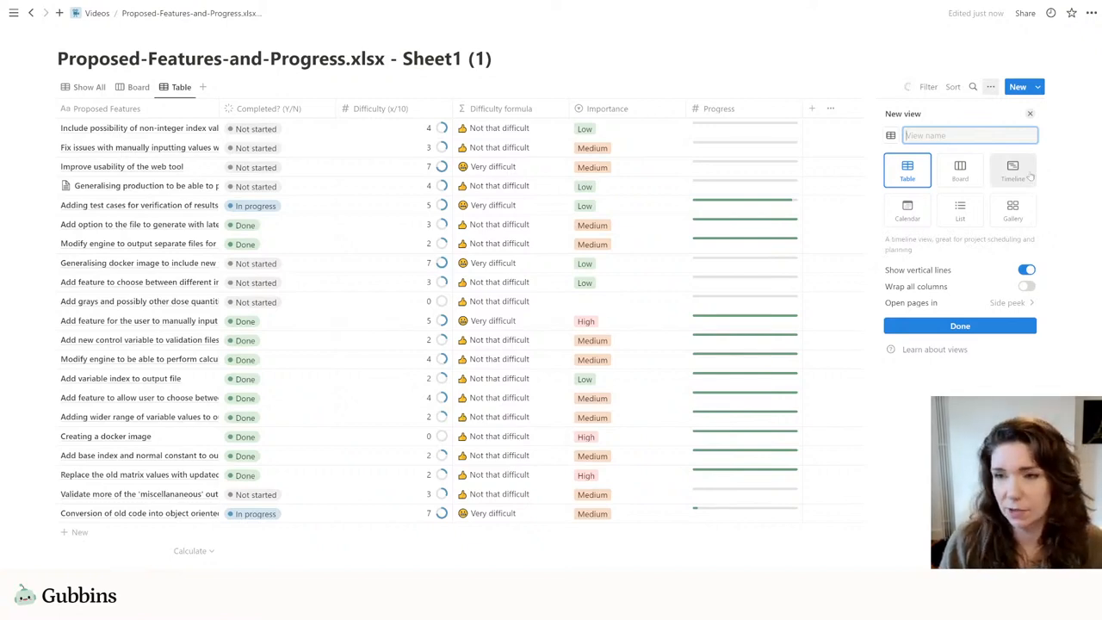
pyautogui.click(1025, 173)
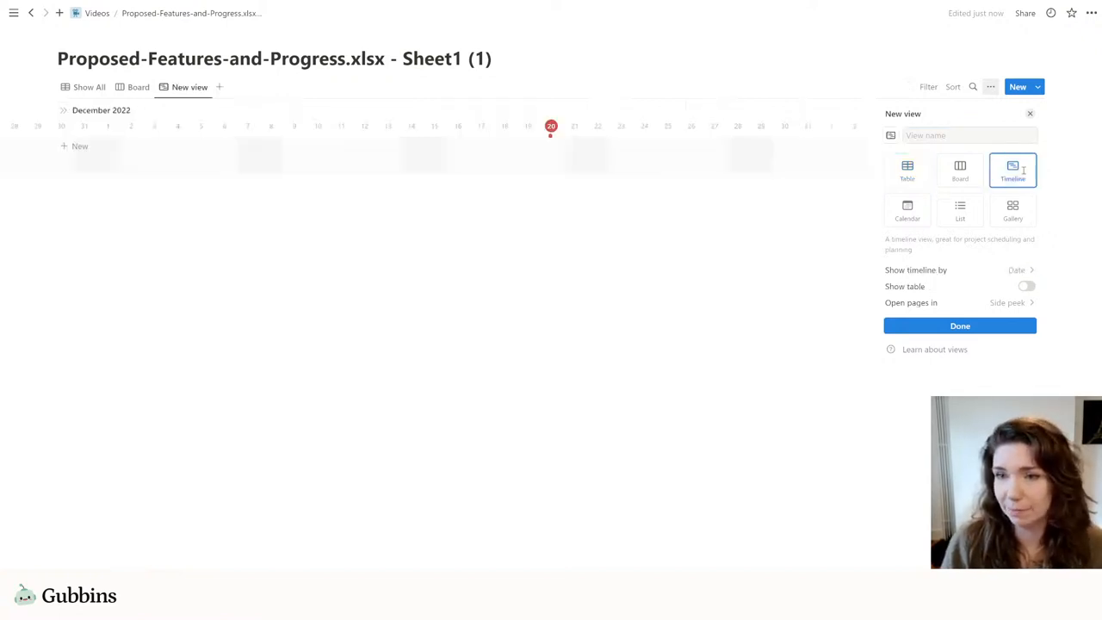
pyautogui.click(983, 138)
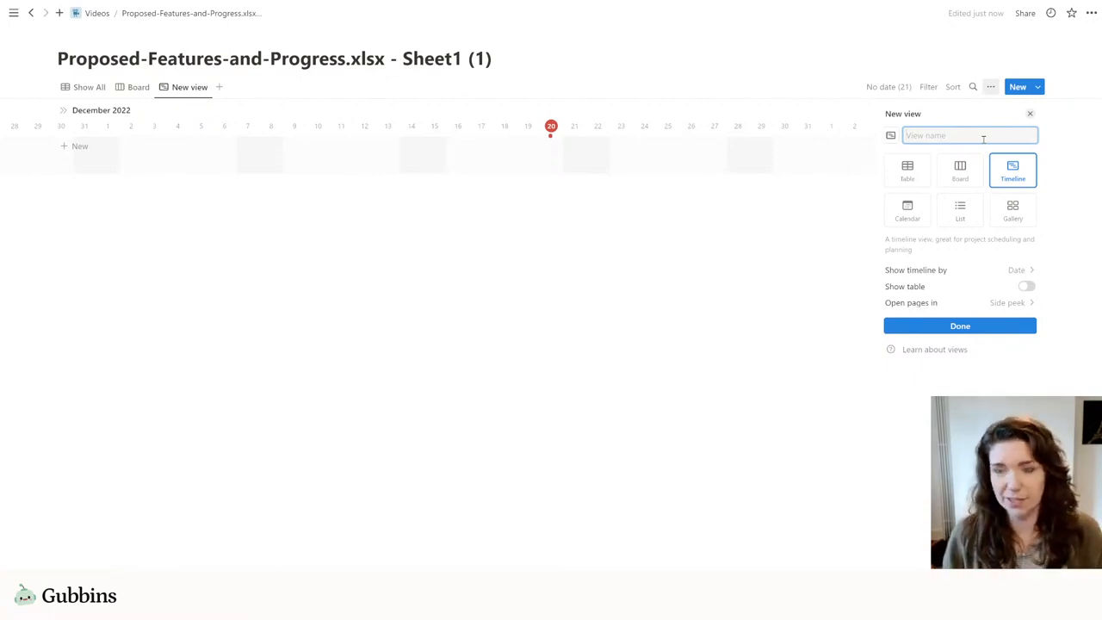
pyautogui.write('Timeline')
pyautogui.press('Return')
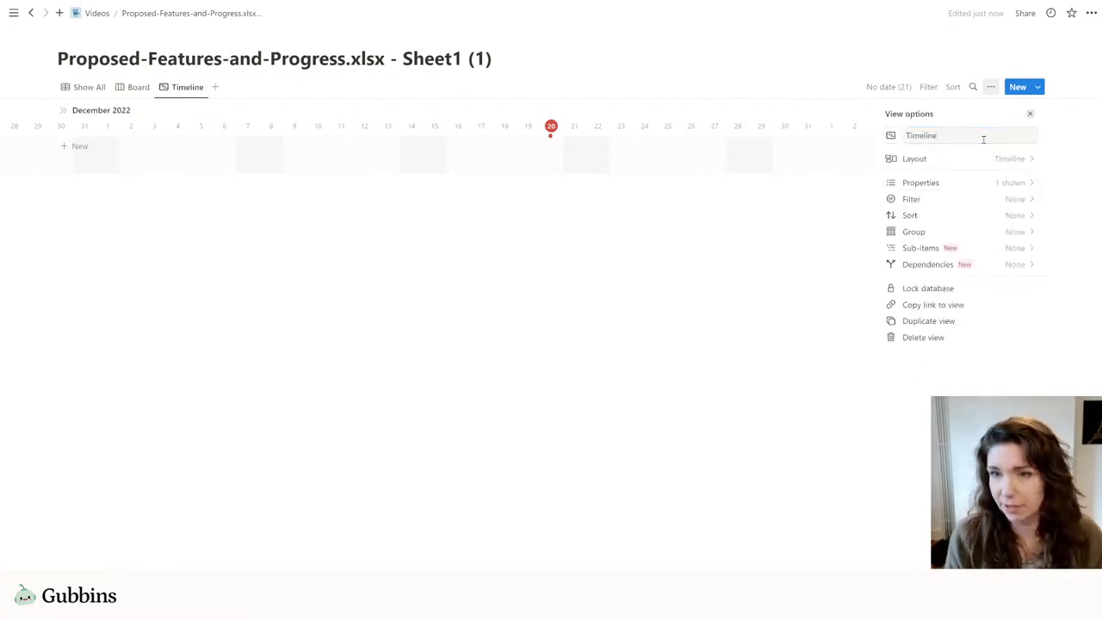
pyautogui.click(1029, 114)
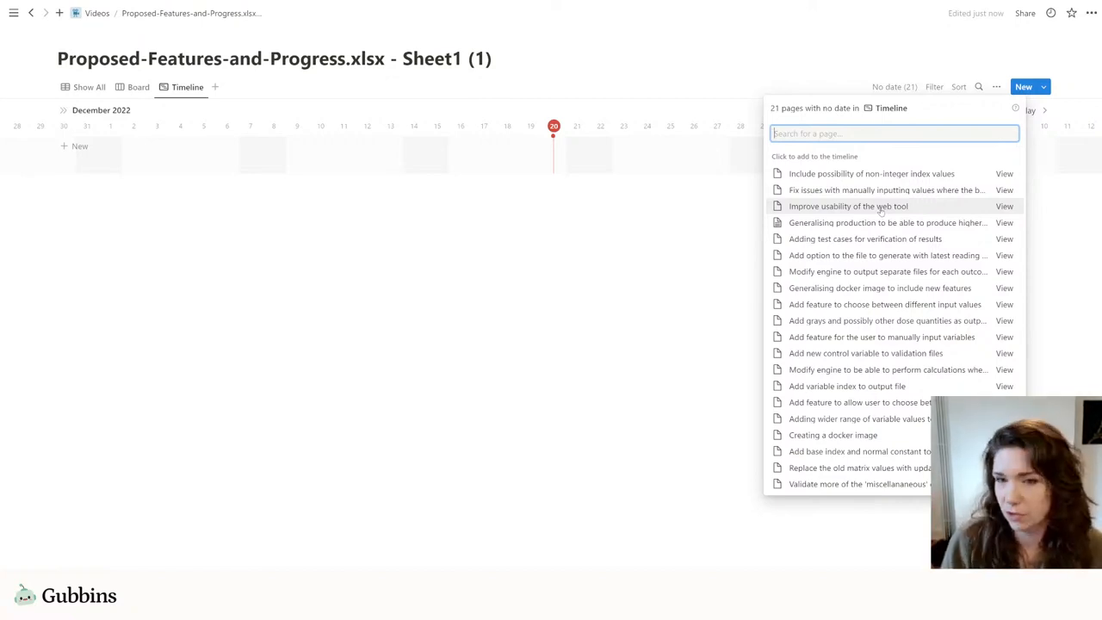
# Add the undated page "Improve usability of the web tool" to the timeline and stretch it from the 16th to the 27th
pyautogui.click(889, 212)
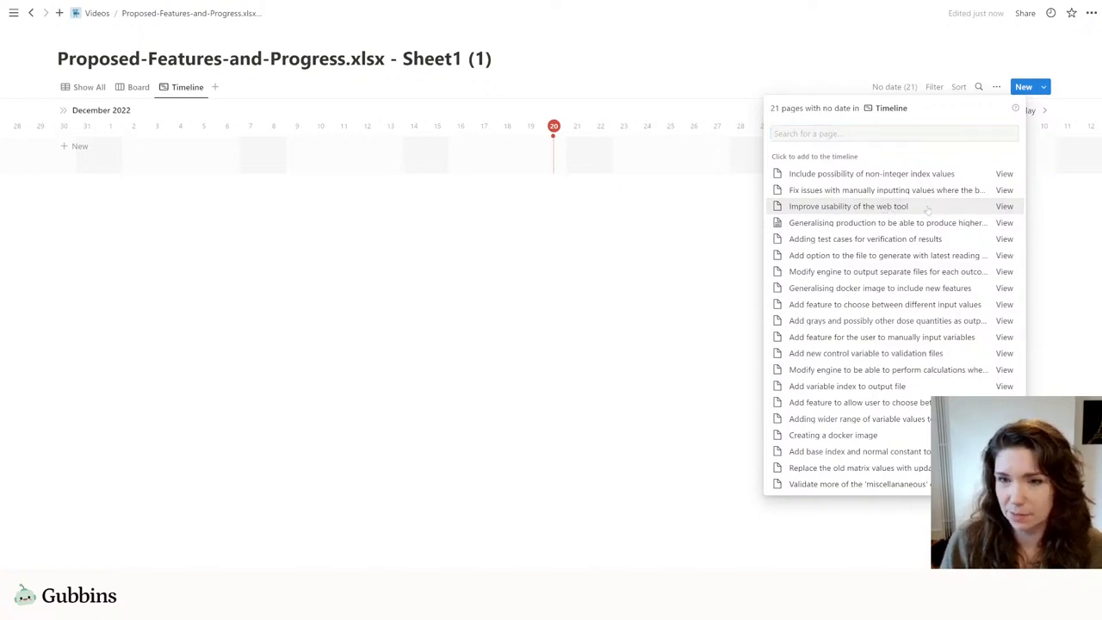
pyautogui.click(820, 212)
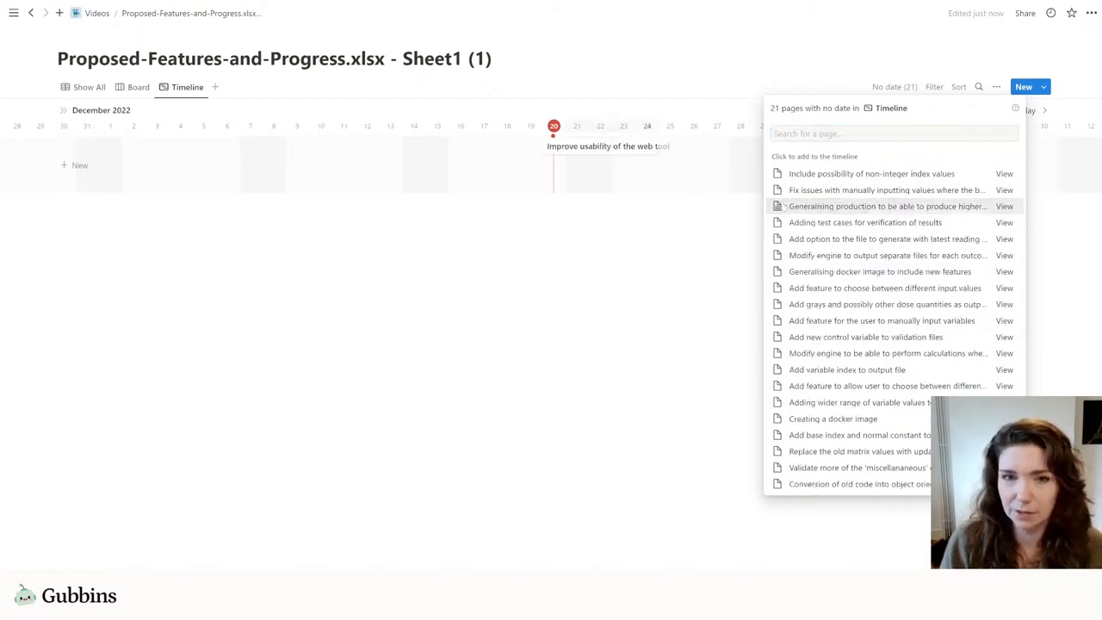
pyautogui.click(582, 127)
pyautogui.moveTo(665, 146); pyautogui.dragTo(729, 147)
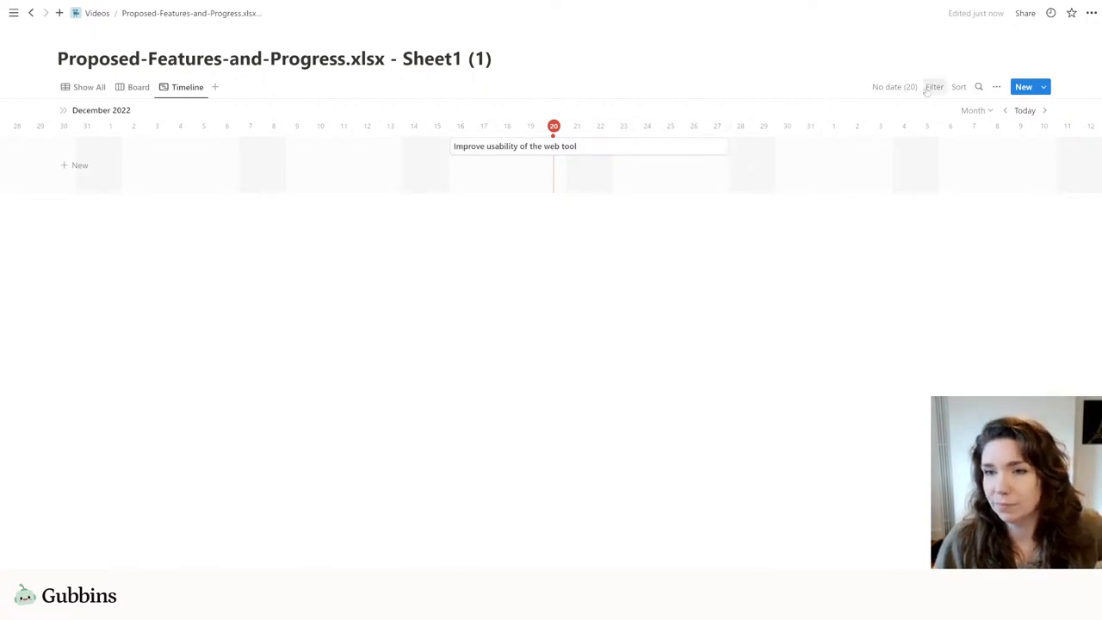
# Add "Include possibility of non-integer index values" to the timeline and move it to start on the 30th
pyautogui.click(881, 87)
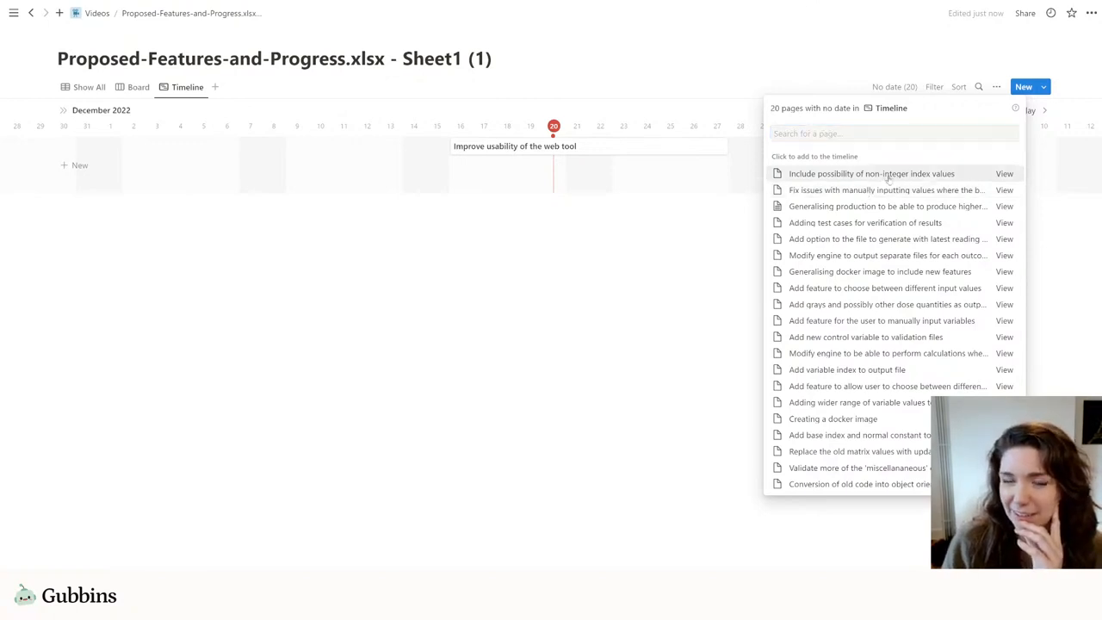
pyautogui.click(884, 178)
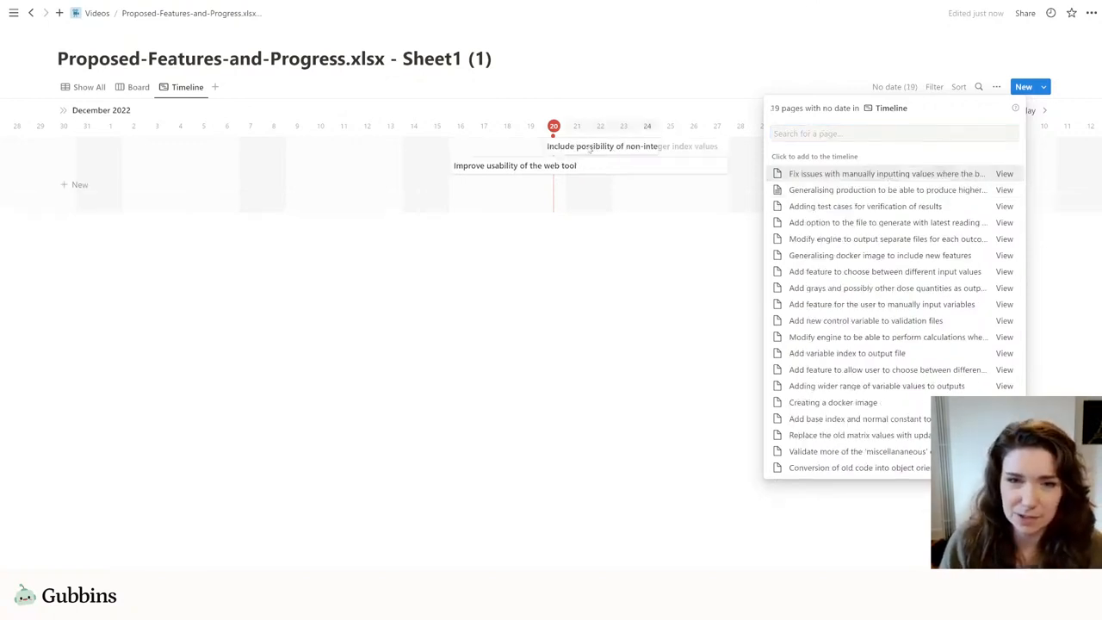
pyautogui.click(590, 178)
pyautogui.moveTo(615, 148); pyautogui.dragTo(846, 197)
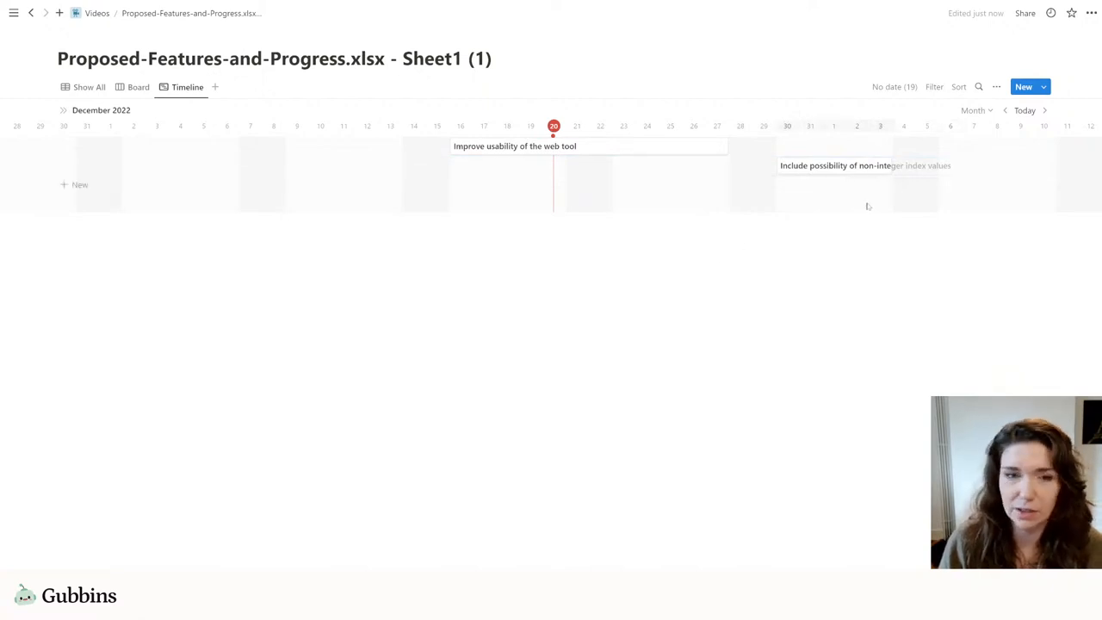
# Add "Generalising docker image to include new features" and "Add feature to choose between different input values" to the timeline, moving the latter to the 8th–12th
pyautogui.click(893, 86)
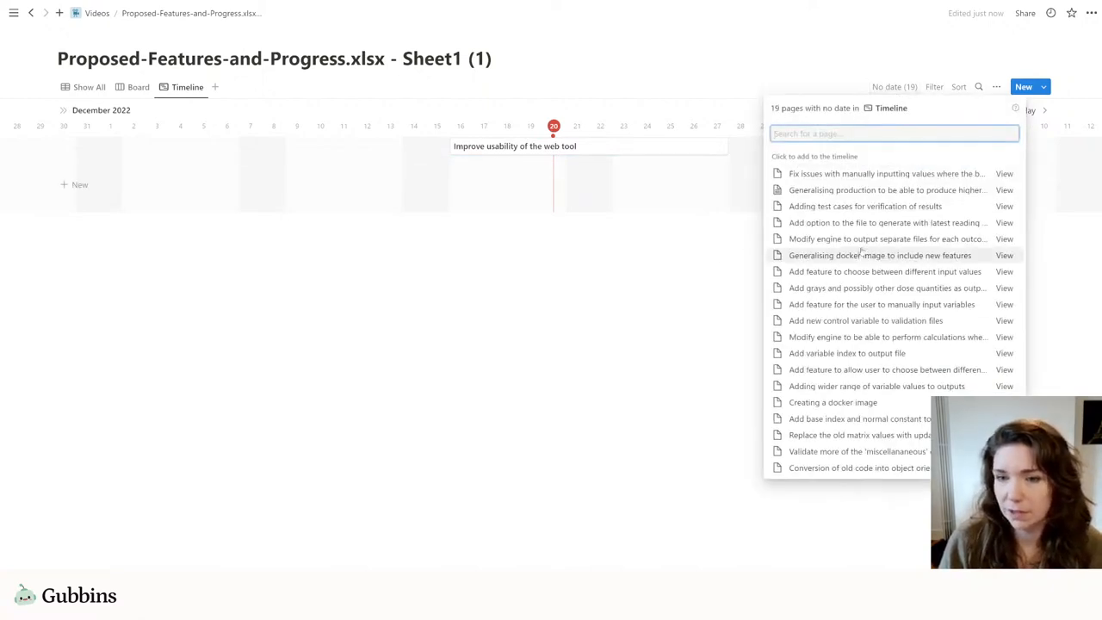
pyautogui.moveTo(861, 253); pyautogui.dragTo(579, 180)
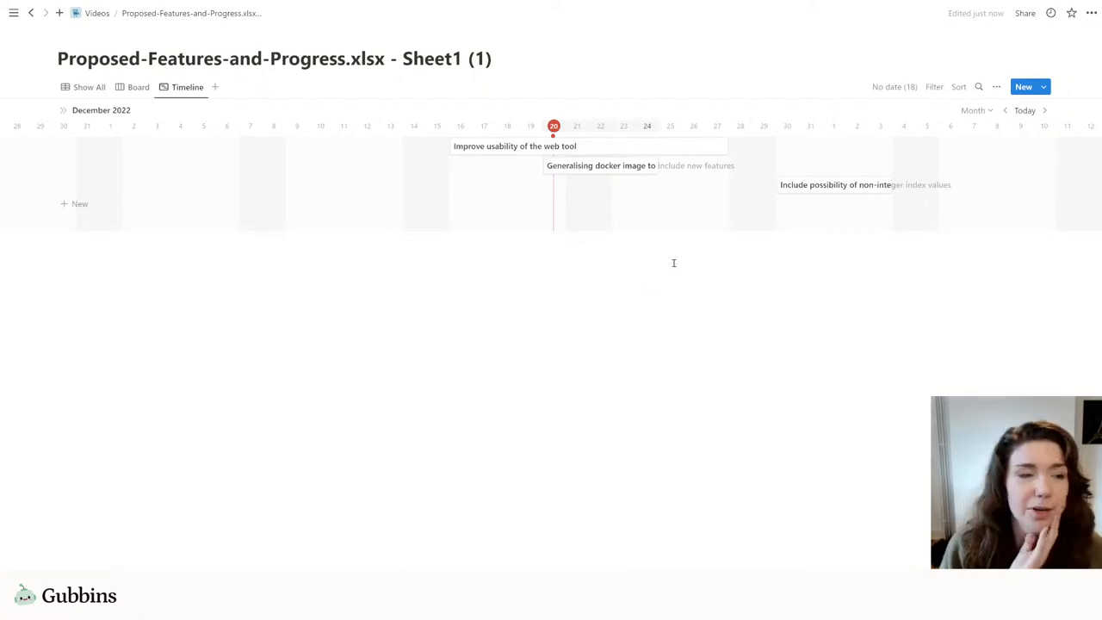
pyautogui.click(895, 87)
pyautogui.click(856, 256)
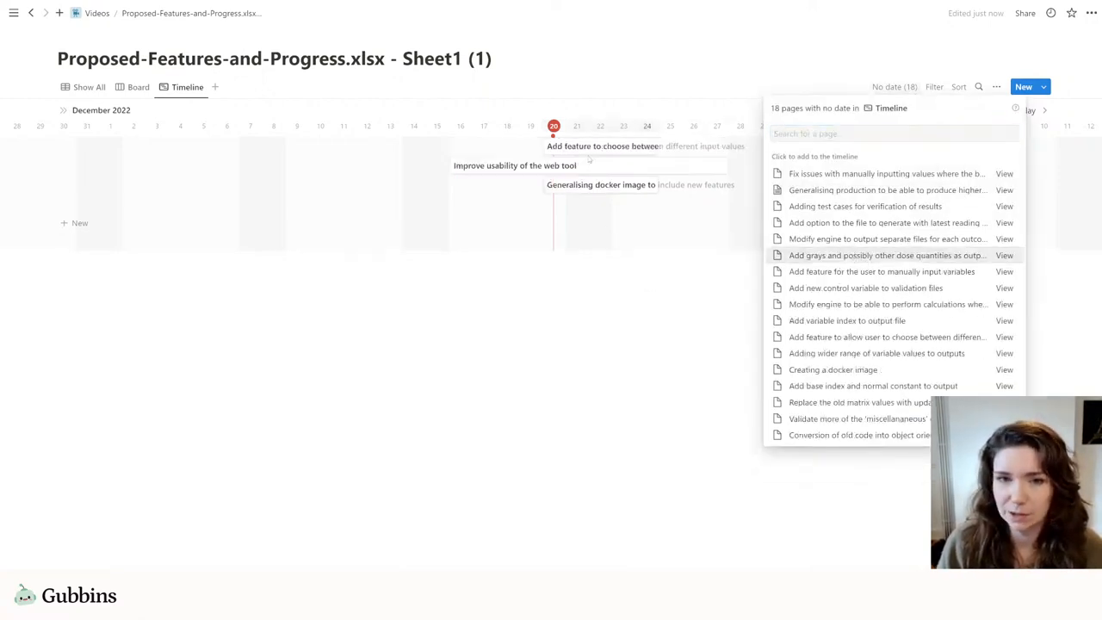
pyautogui.click(602, 148)
pyautogui.moveTo(602, 148); pyautogui.dragTo(348, 177)
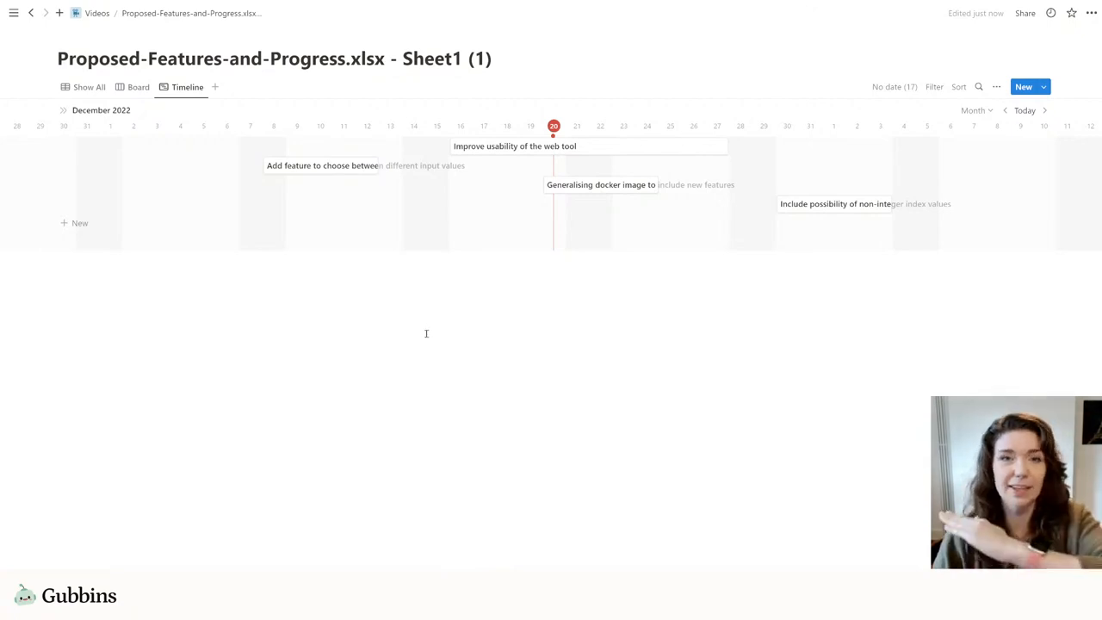
# Sort the Timeline view by Date in ascending order and save the sort for everyone
pyautogui.click(960, 89)
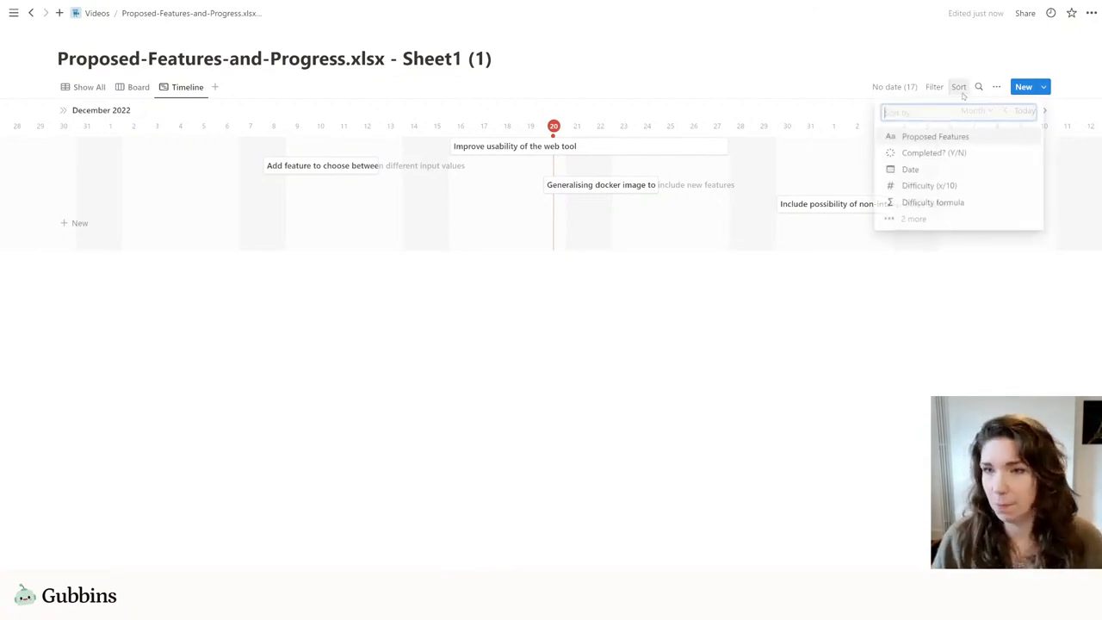
pyautogui.click(912, 168)
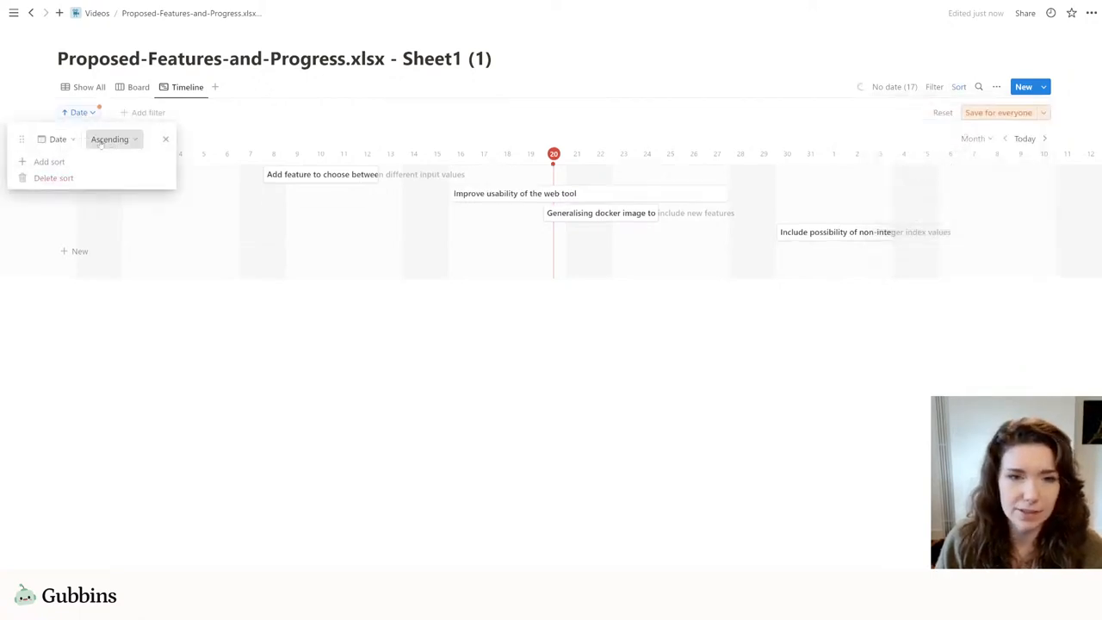
pyautogui.click(988, 115)
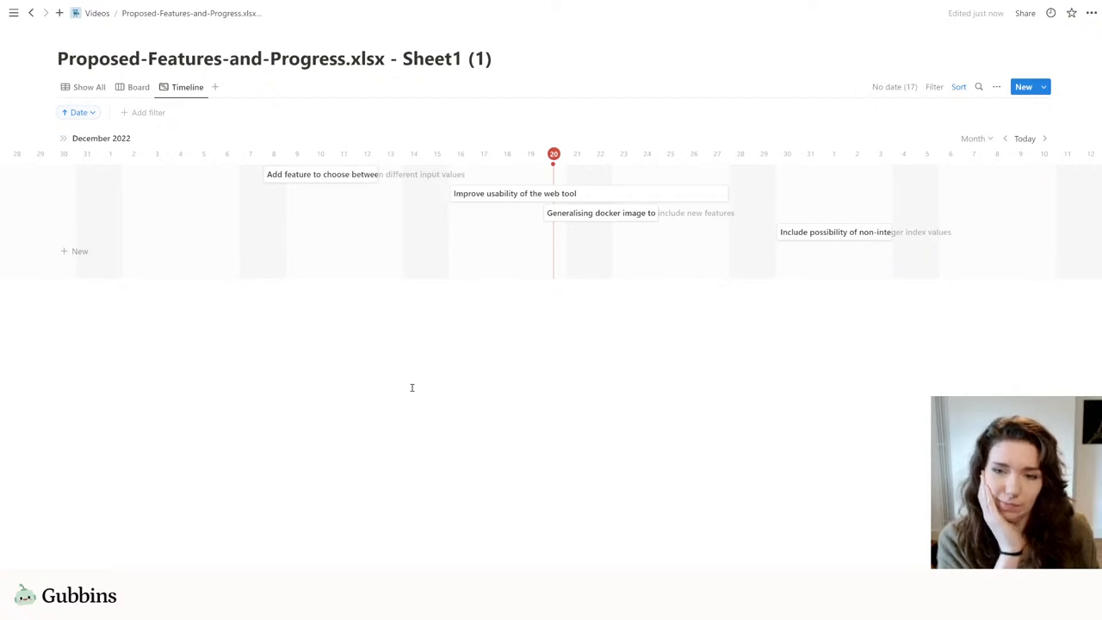
# Show the Difficulty formula, Progress and Completed? (Y/N) properties on the timeline items
pyautogui.click(994, 87)
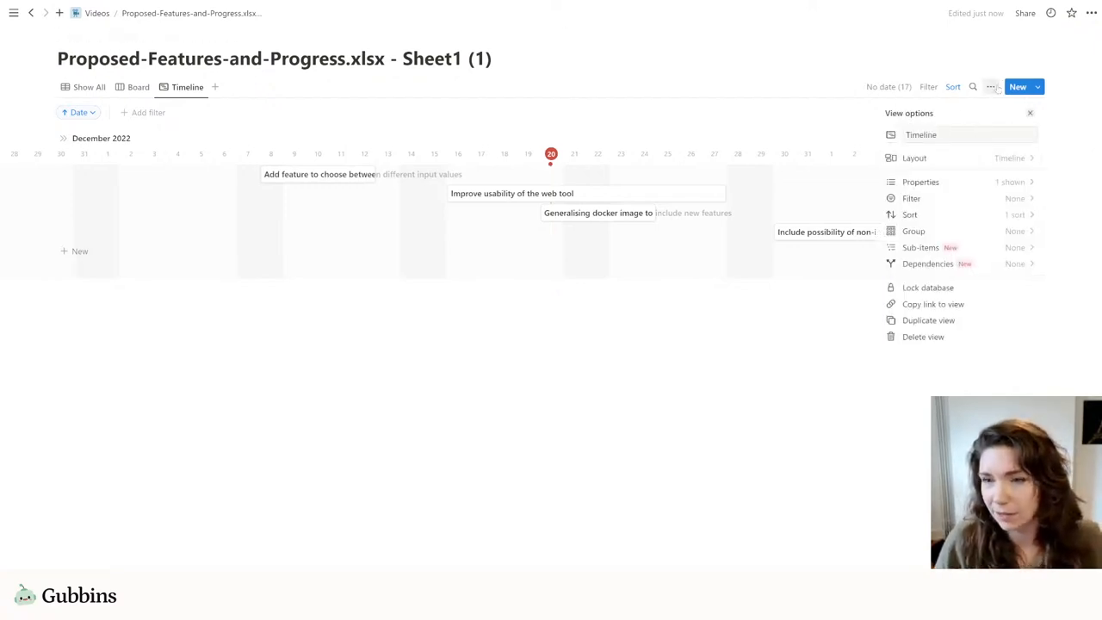
pyautogui.click(1022, 183)
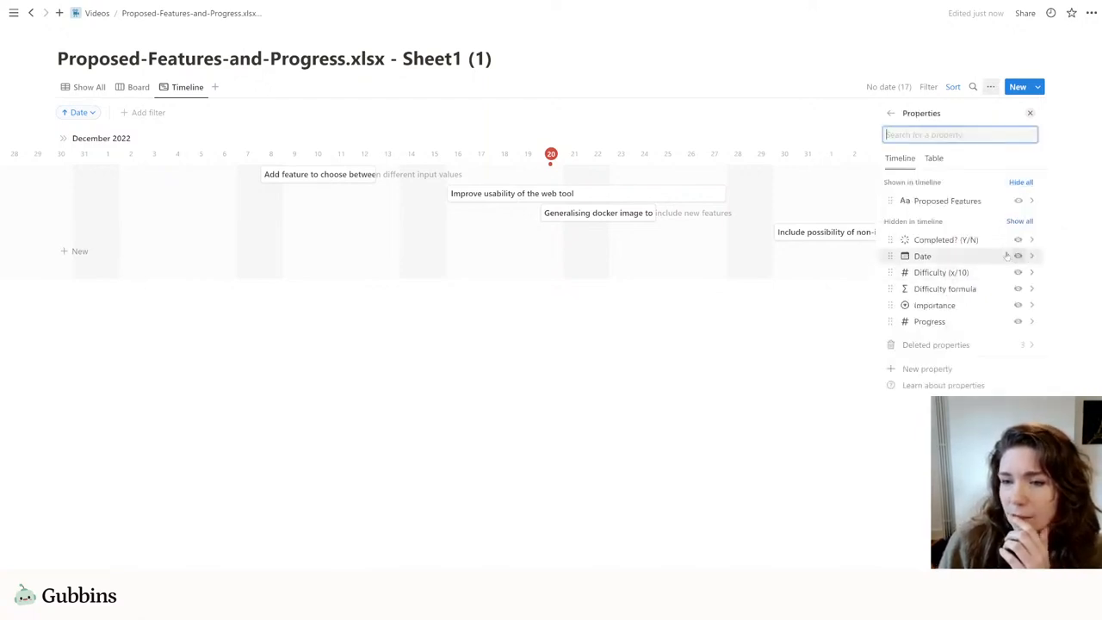
pyautogui.click(1017, 288)
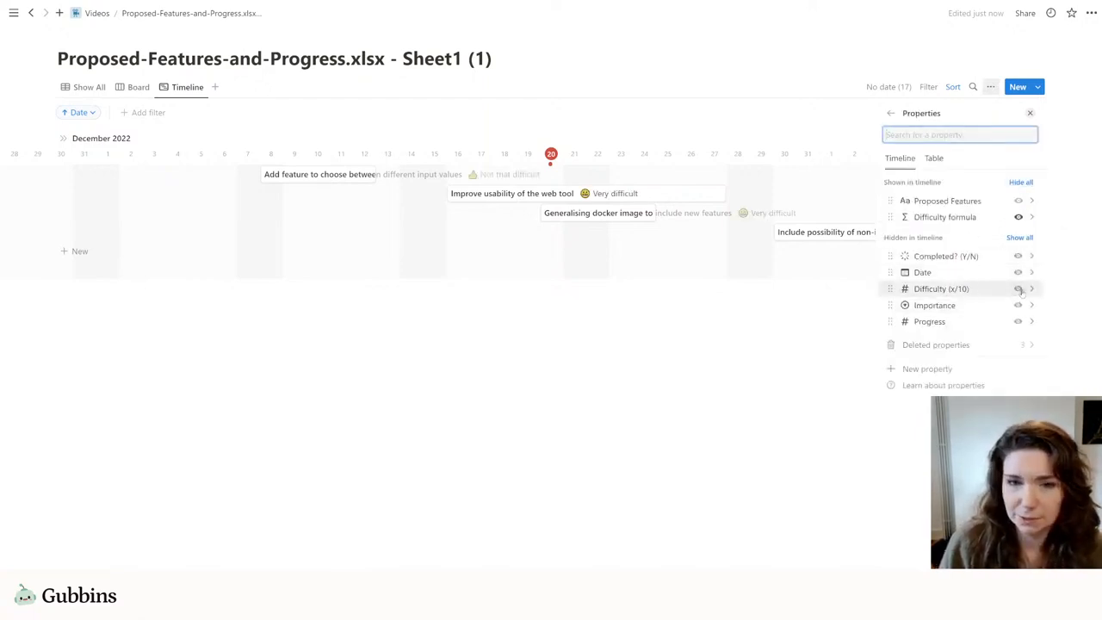
pyautogui.click(1017, 322)
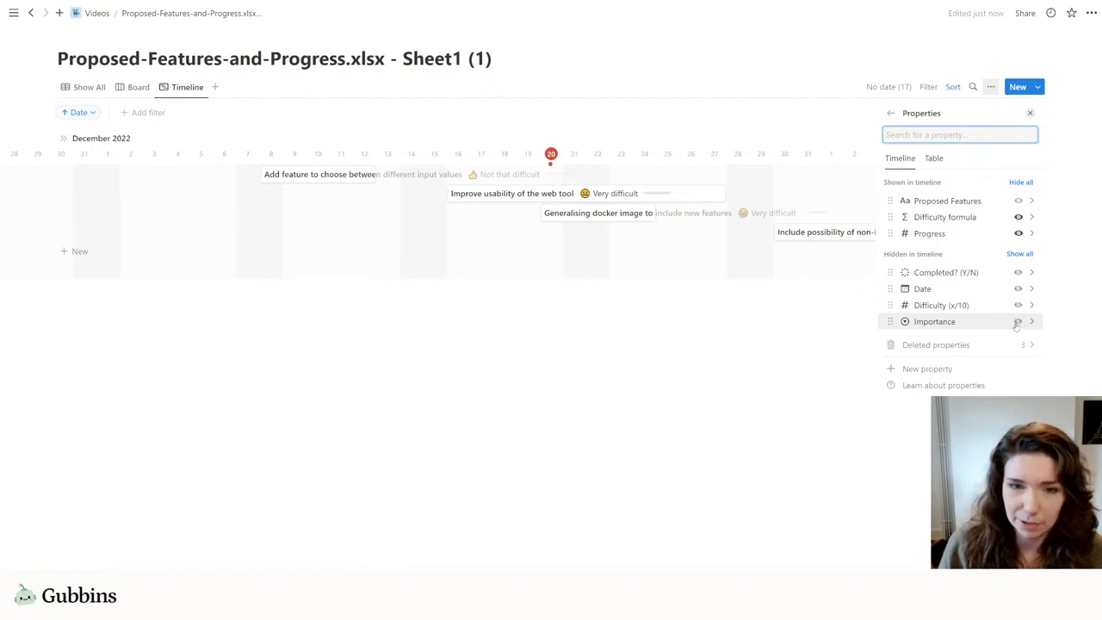
pyautogui.click(1017, 272)
pyautogui.click(620, 364)
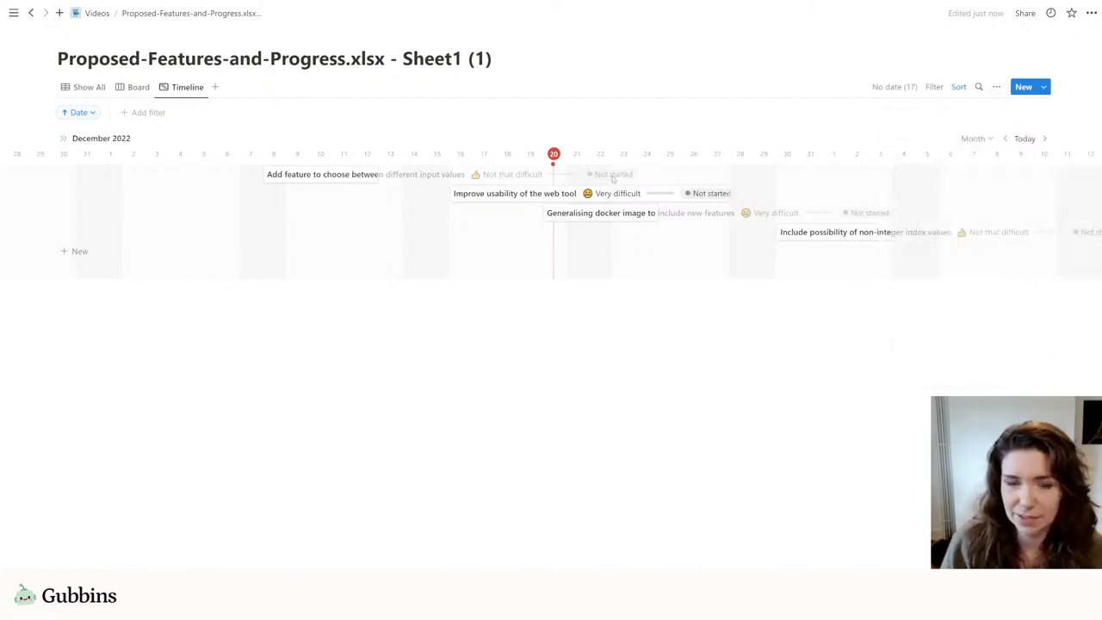
# Set the Completed? (Y/N) status of "Add feature to choose between different input values" to Done
pyautogui.click(307, 177)
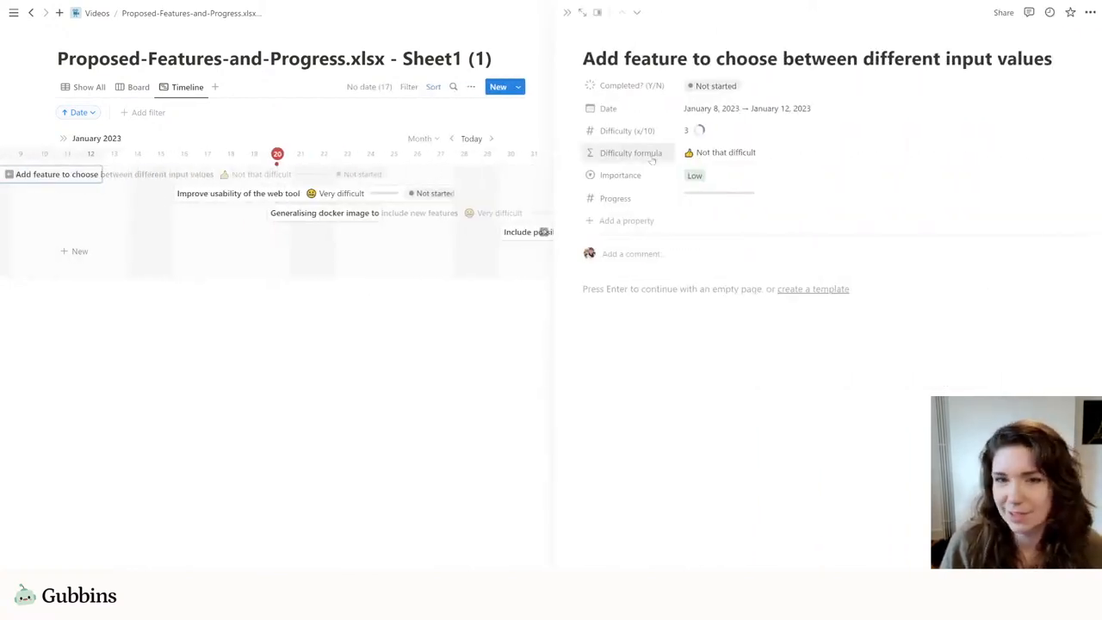
pyautogui.click(715, 86)
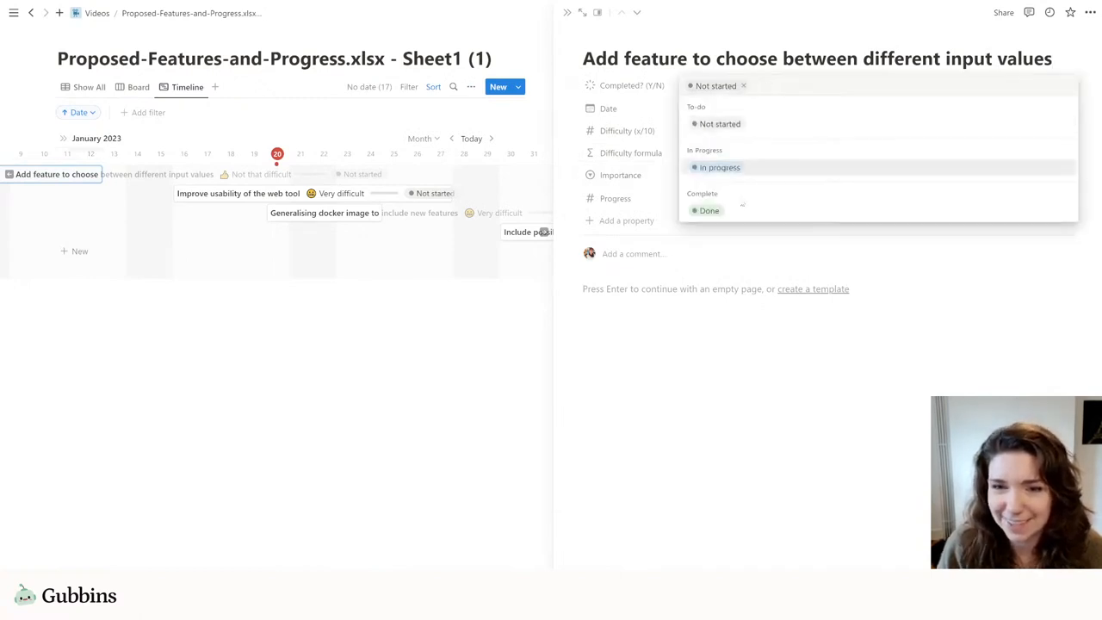
pyautogui.click(738, 210)
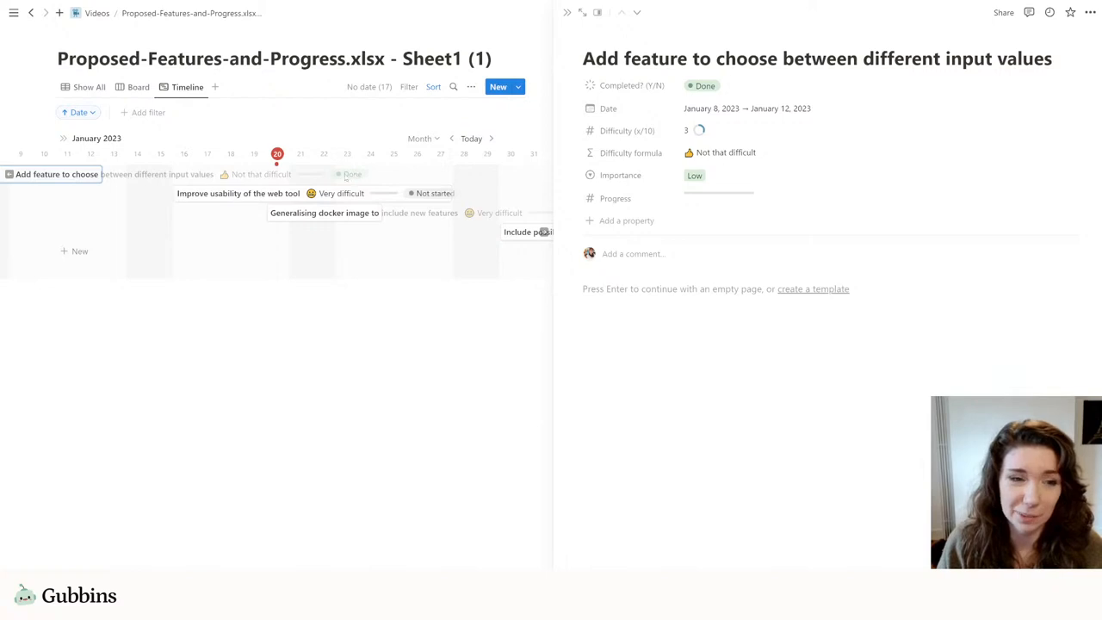
# Set the Completed? (Y/N) status of "Improve usability of the web tool" to In progress and close its page
pyautogui.click(422, 195)
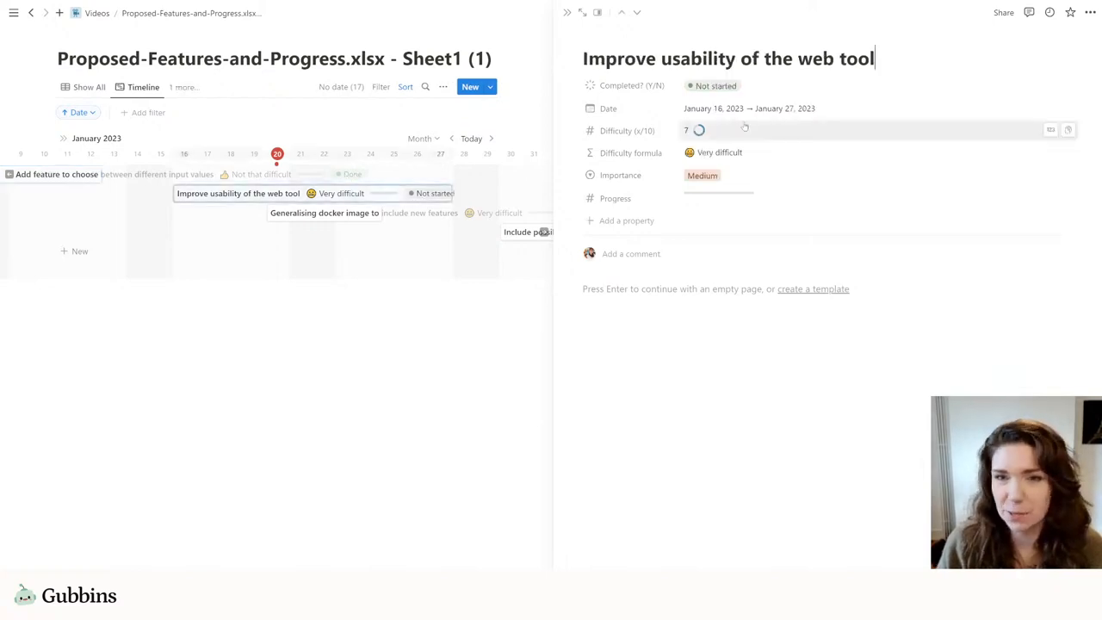
pyautogui.click(715, 85)
pyautogui.click(712, 166)
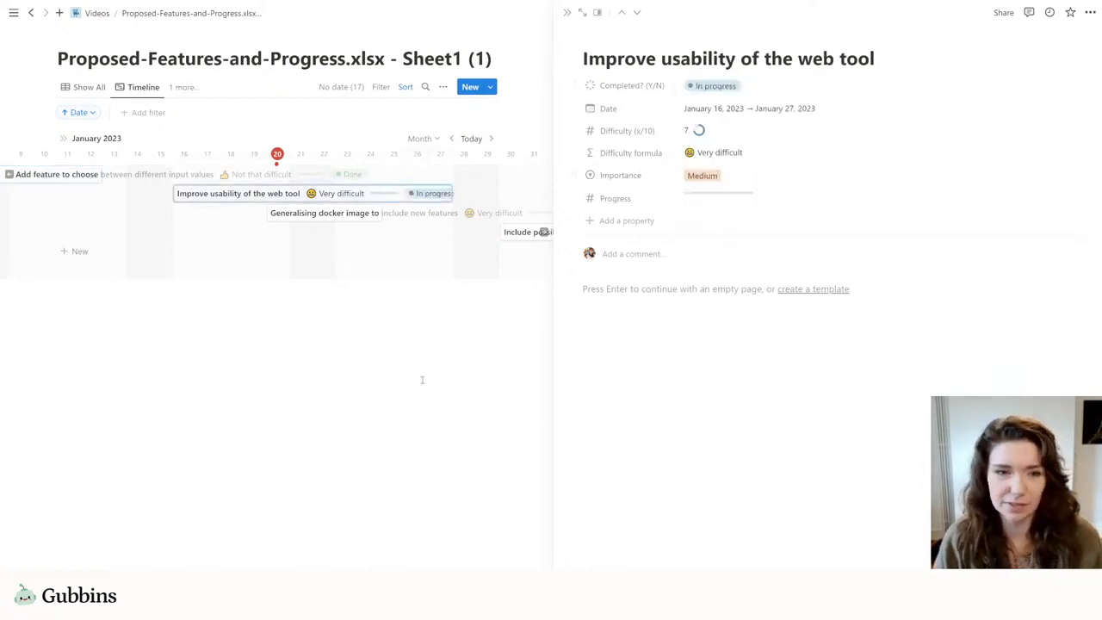
pyautogui.click(478, 338)
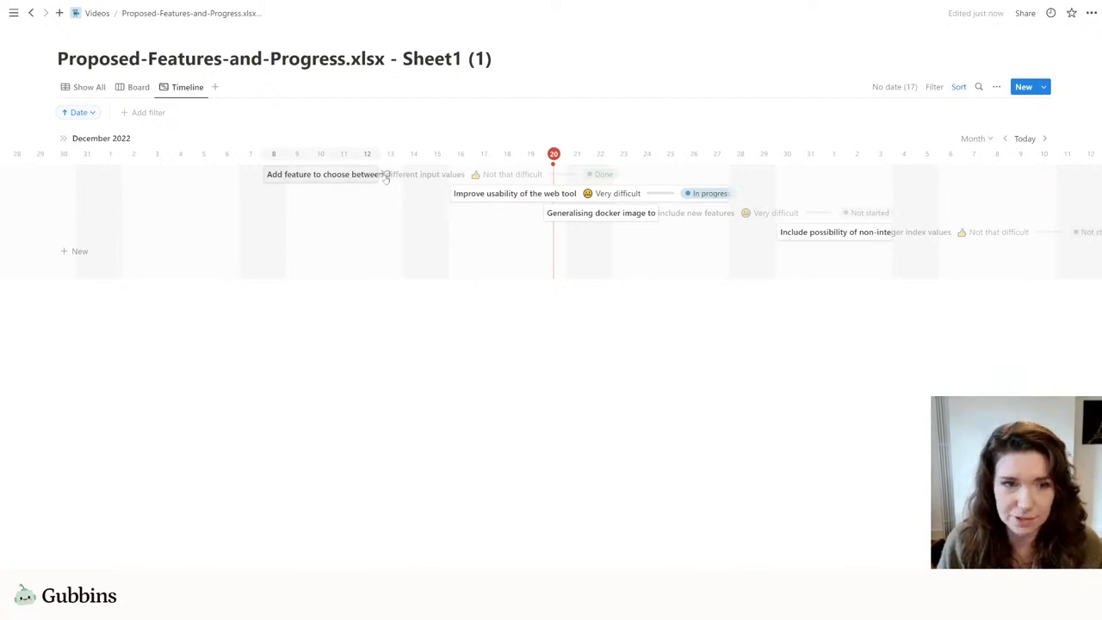
# Create a Blocking / Blocked by dependency from "Add feature to choose between different input values" to "Improve usability of the web tool"
pyautogui.moveTo(386, 176); pyautogui.dragTo(454, 200)
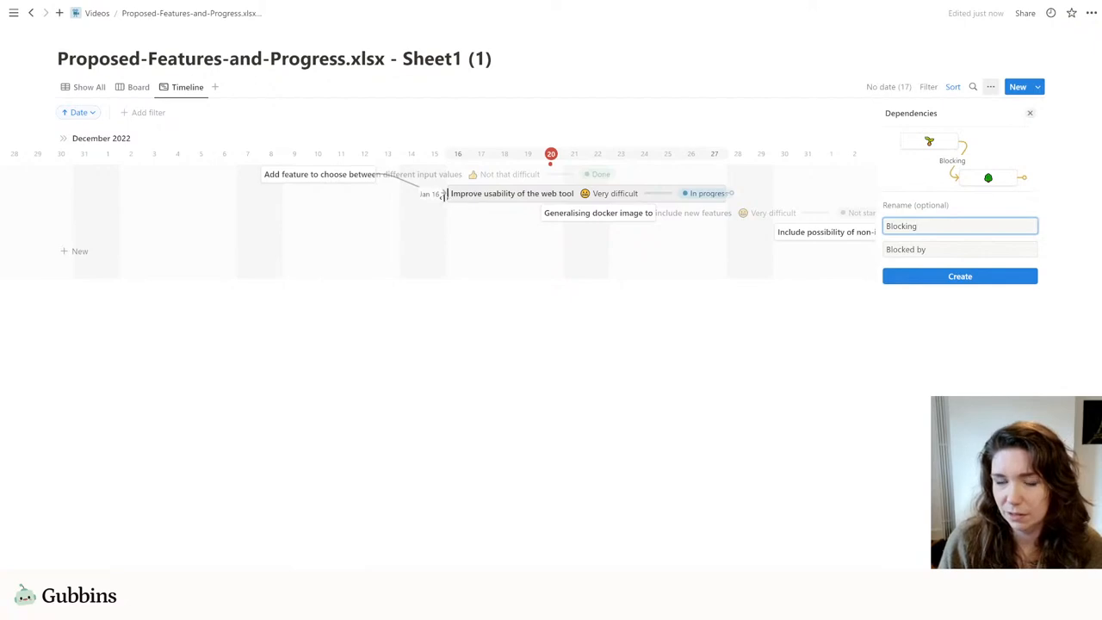
pyautogui.click(994, 280)
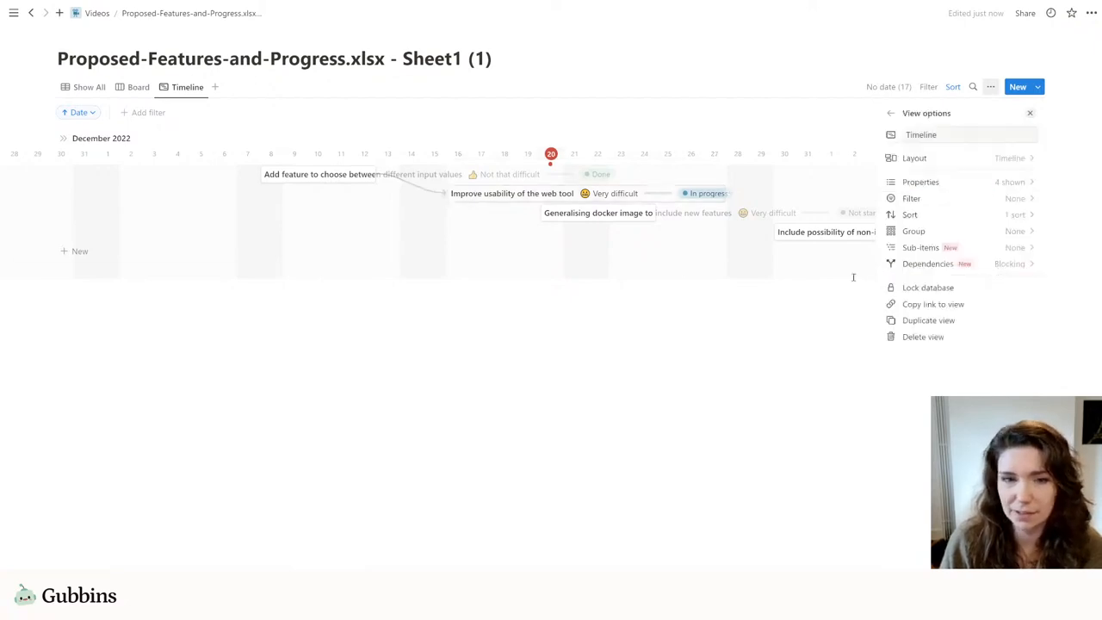
pyautogui.click(623, 369)
# Check the dependency properties on the "Add feature to choose between different input values" page, and look at the Board view
pyautogui.click(379, 174)
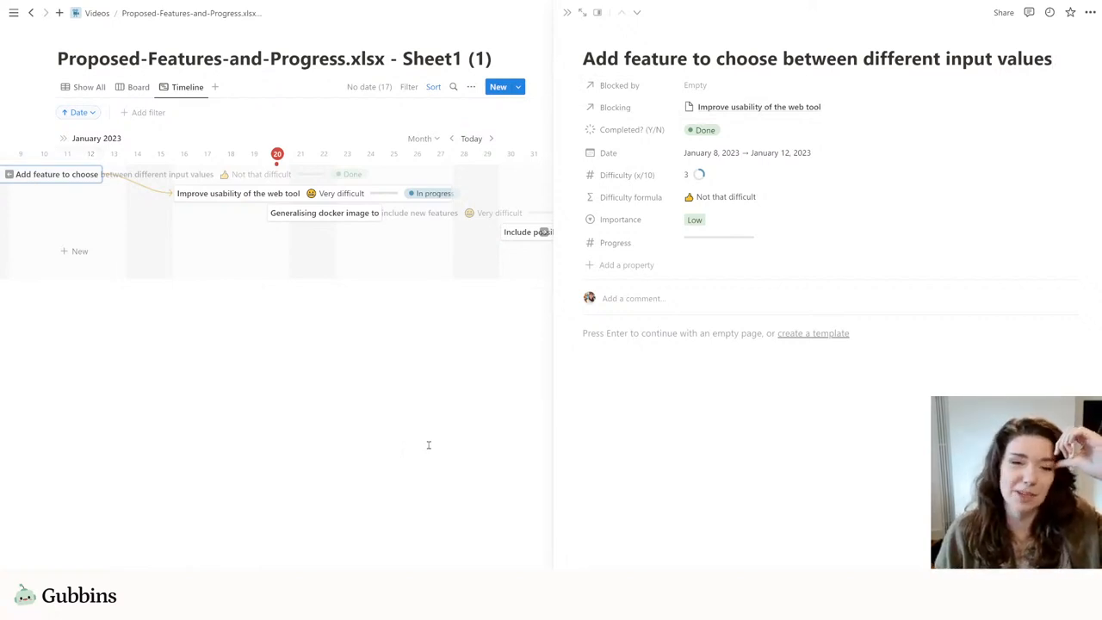
pyautogui.press('Escape')
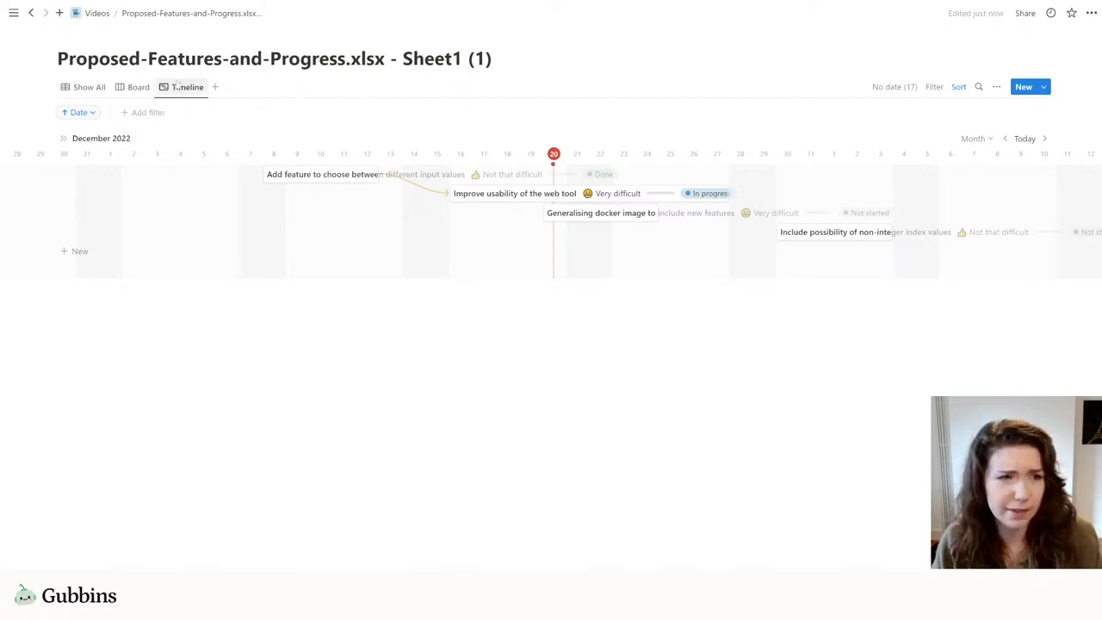
pyautogui.click(136, 87)
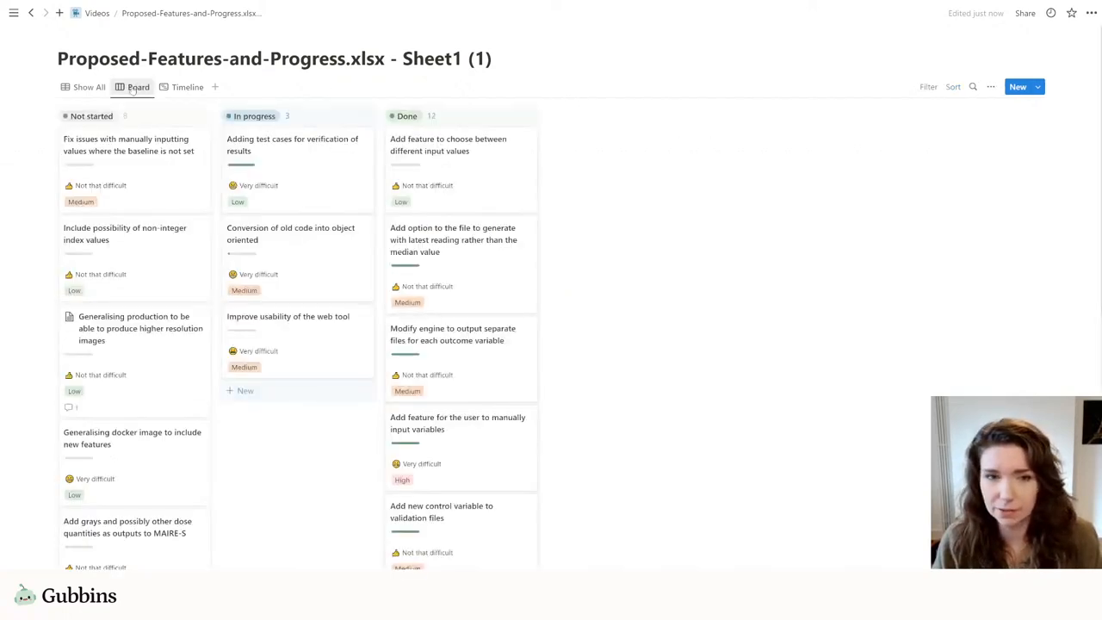